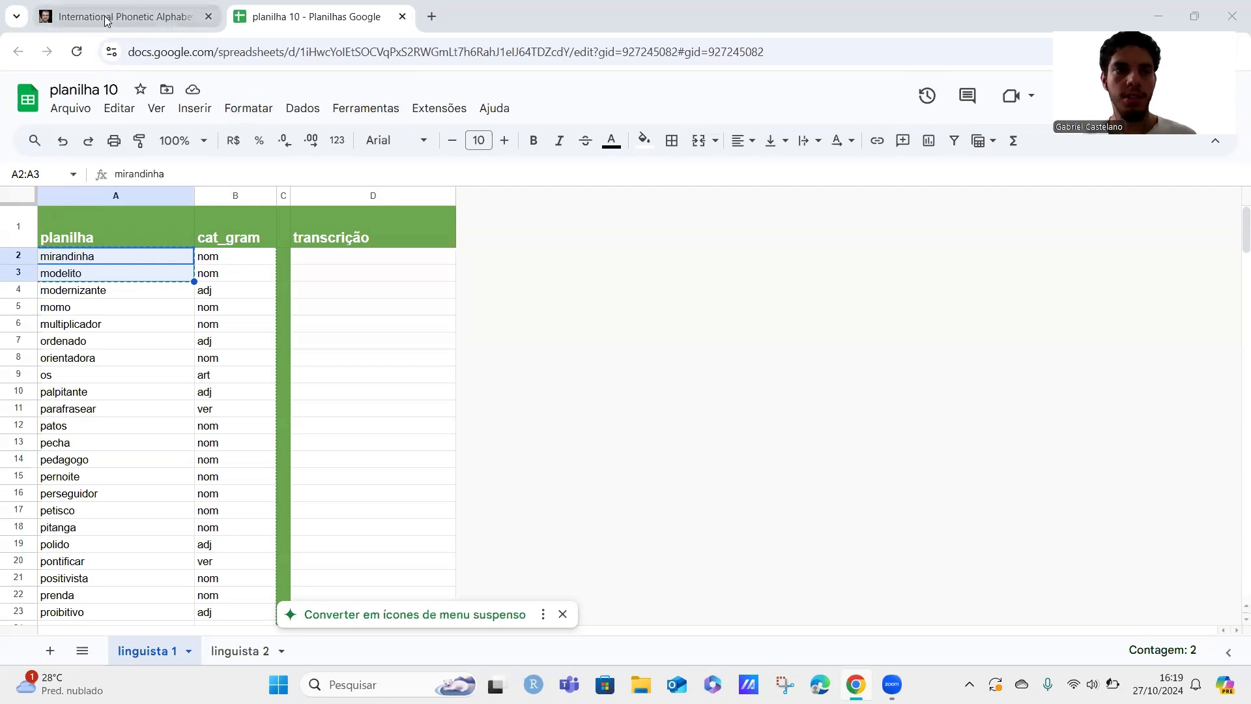
Switch to the International Phonetic Alphabet keyboard page and look through its consonant, vowel and diacritic charts
drag(132, 54, 241, 52)
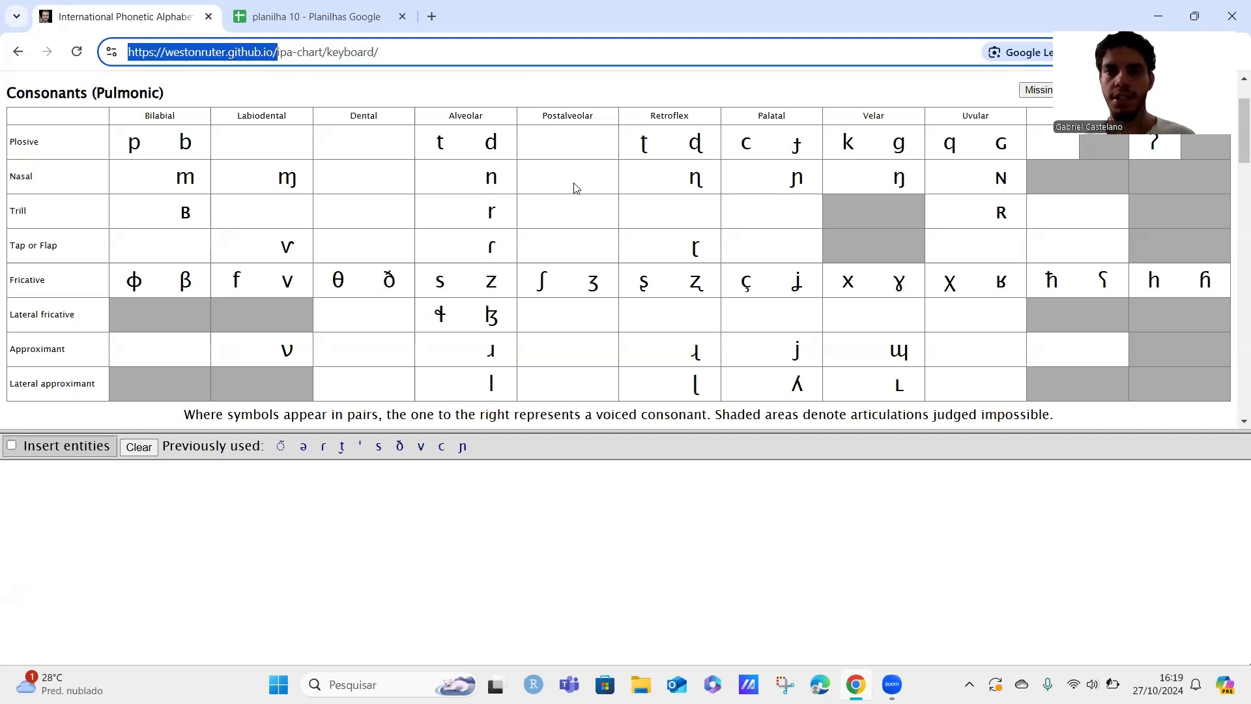
scroll(680, 347, down, 7)
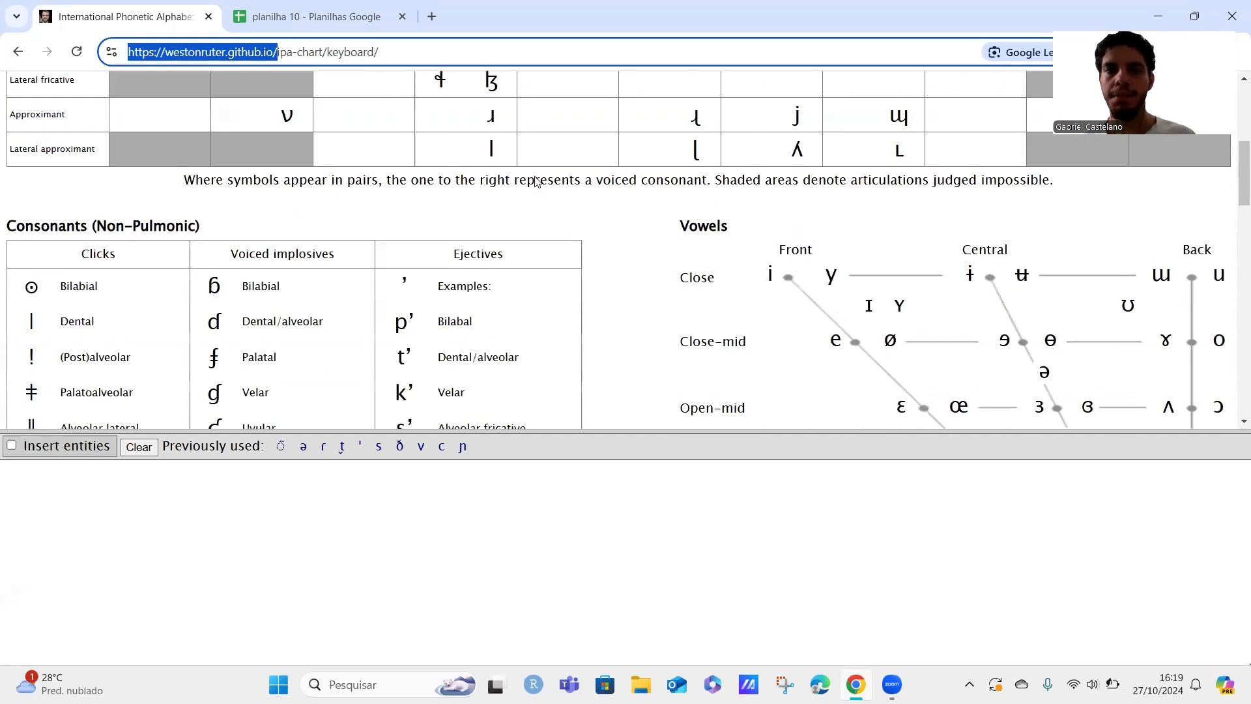
scroll(679, 347, down, 12)
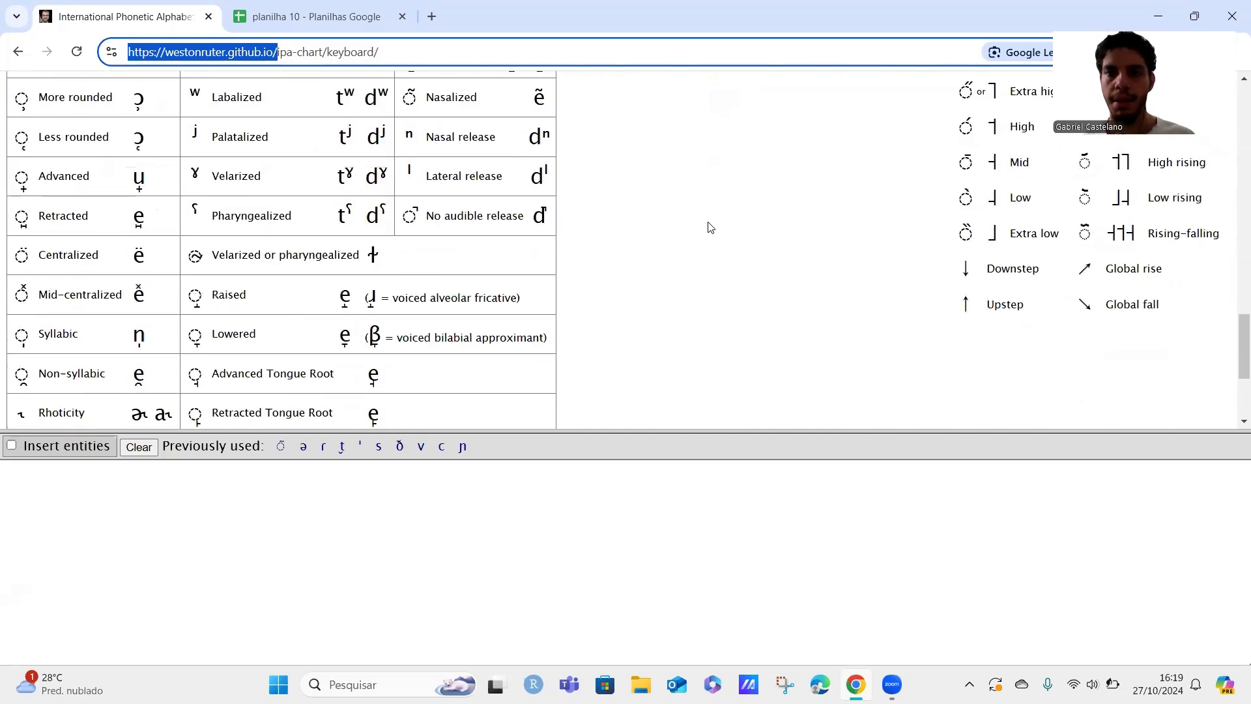
scroll(711, 226, up, 19)
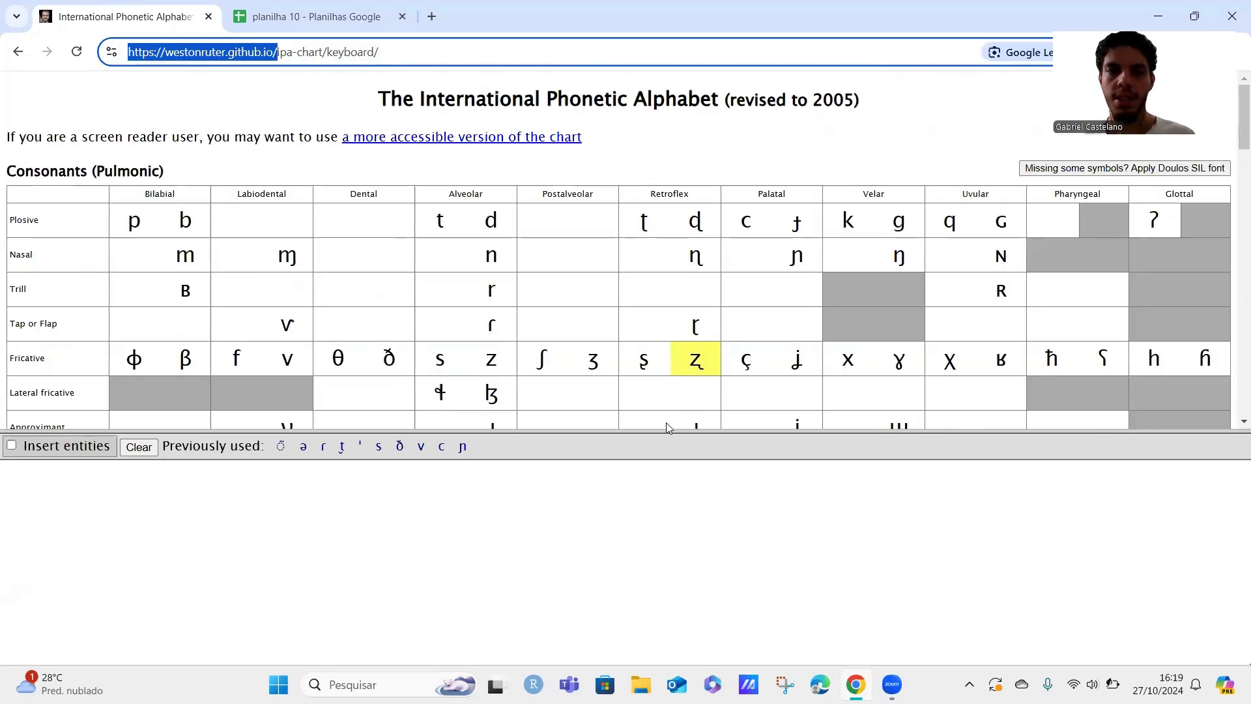
click(662, 415)
mouse_move(662, 414)
mouse_down()
mouse_move(648, 299)
mouse_move(645, 438)
mouse_move(645, 324)
mouse_move(645, 424)
mouse_up()
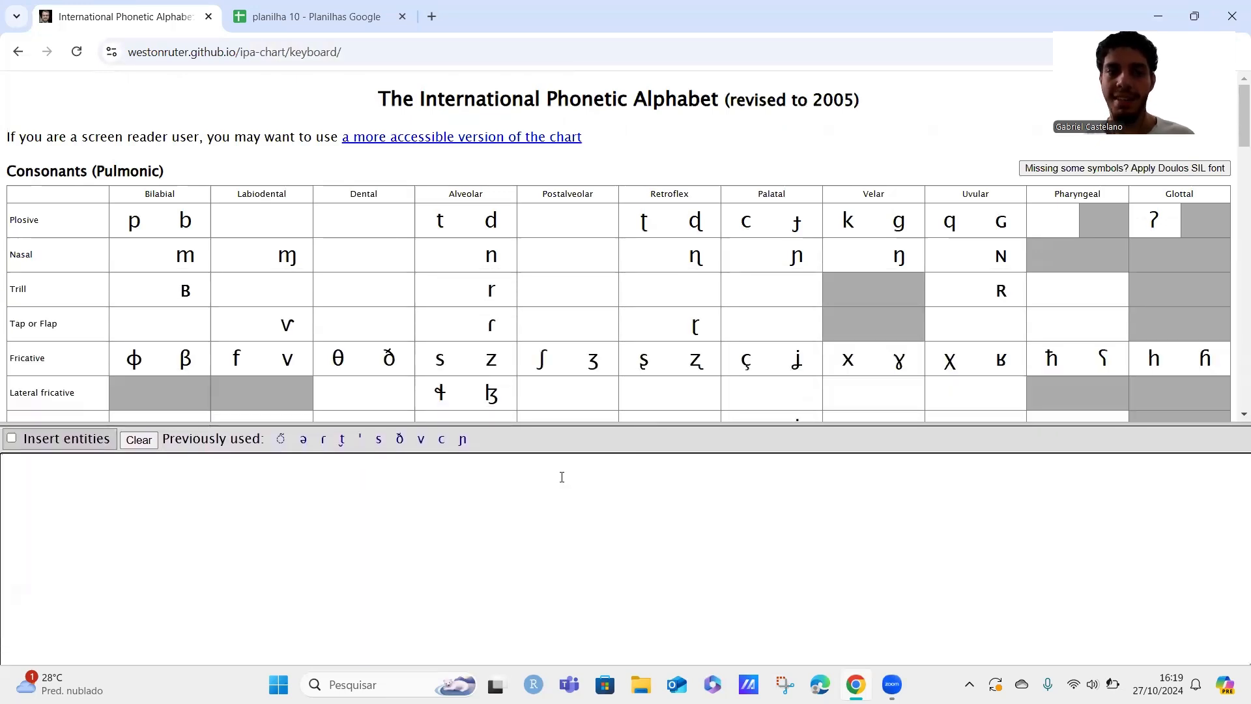
Try out the text area with ordinary letters and the alveolar r, n and d symbols, clearing it at the end
text(scC)
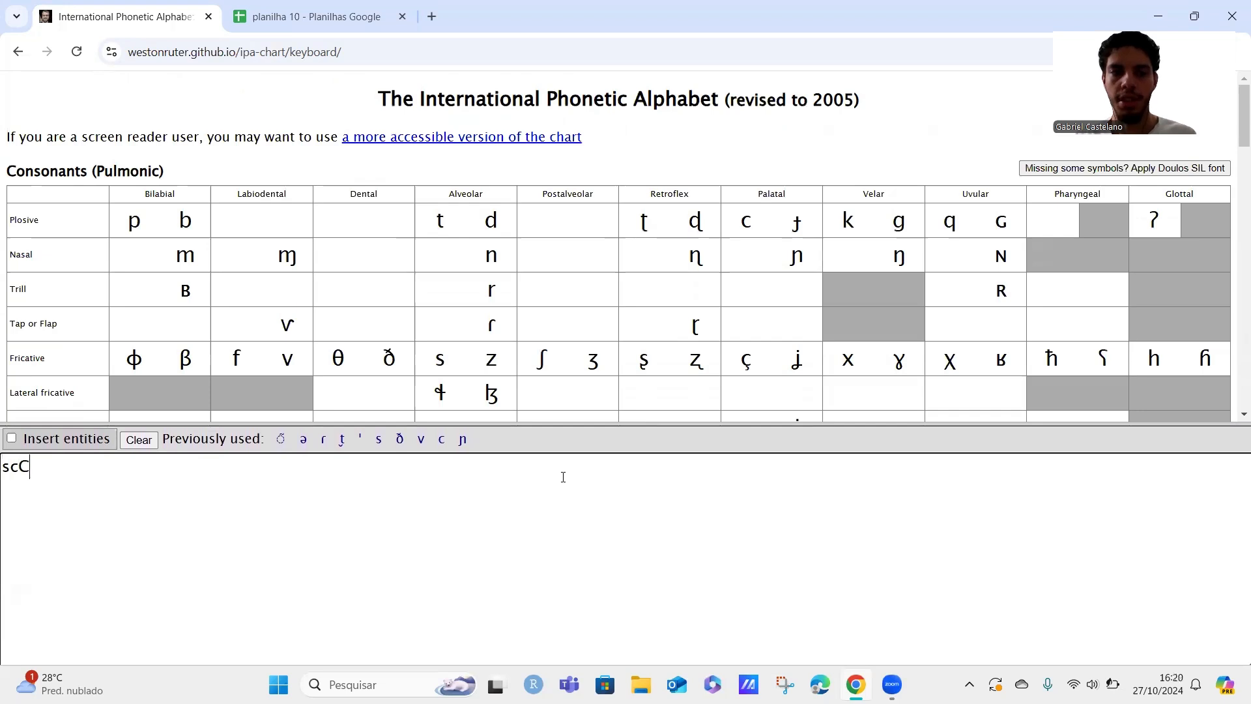
text(O)
key(BackSpace)
key(BackSpace)
key(BackSpace)
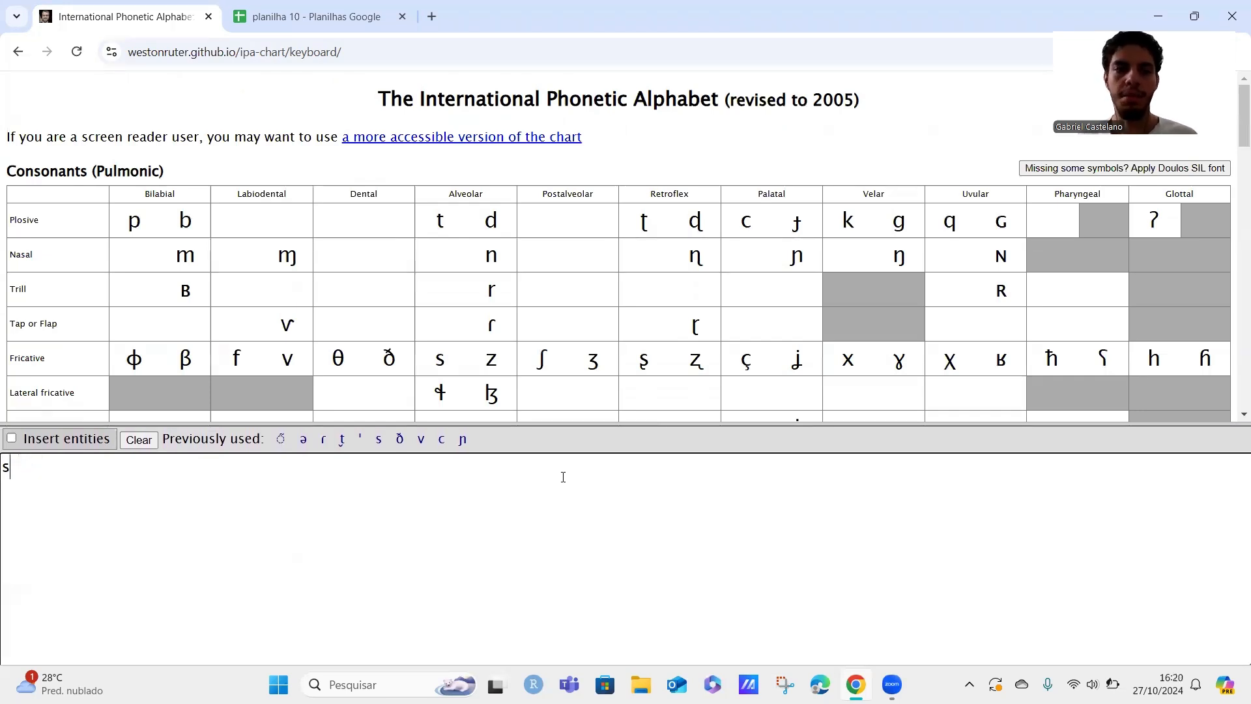
click(492, 292)
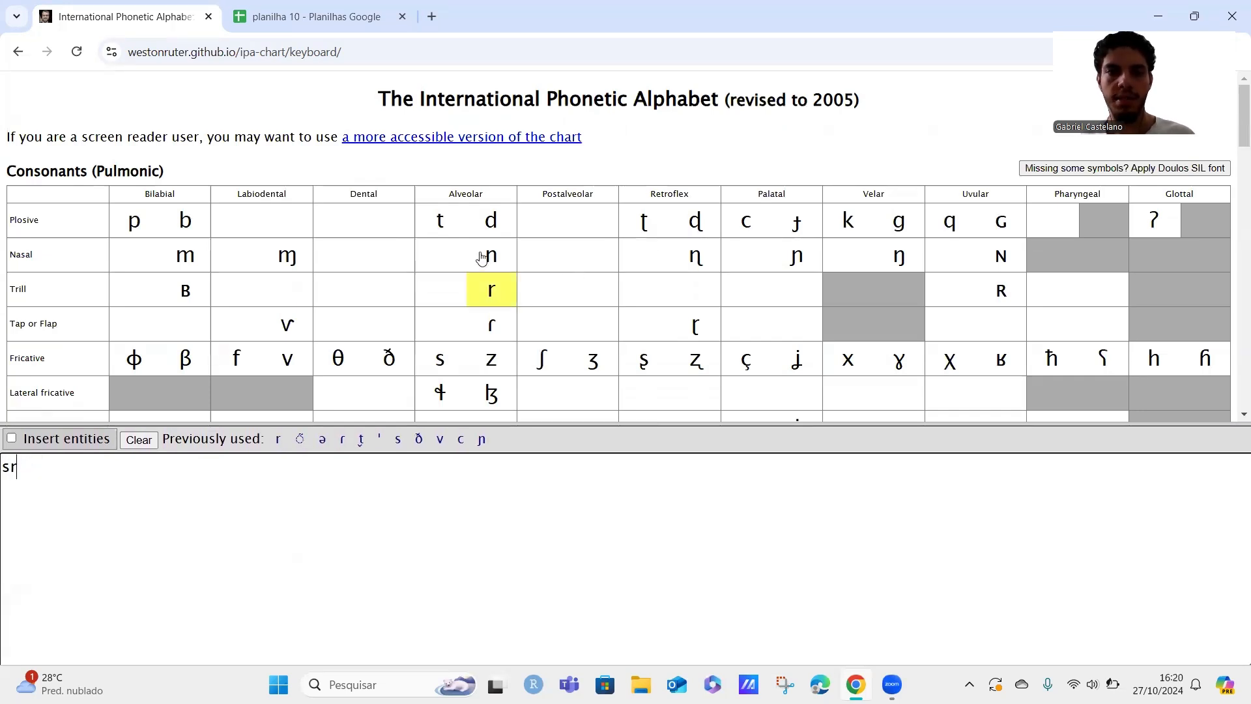
click(490, 257)
click(471, 226)
key(BackSpace)
key(BackSpace)
key(BackSpace)
key(BackSpace)
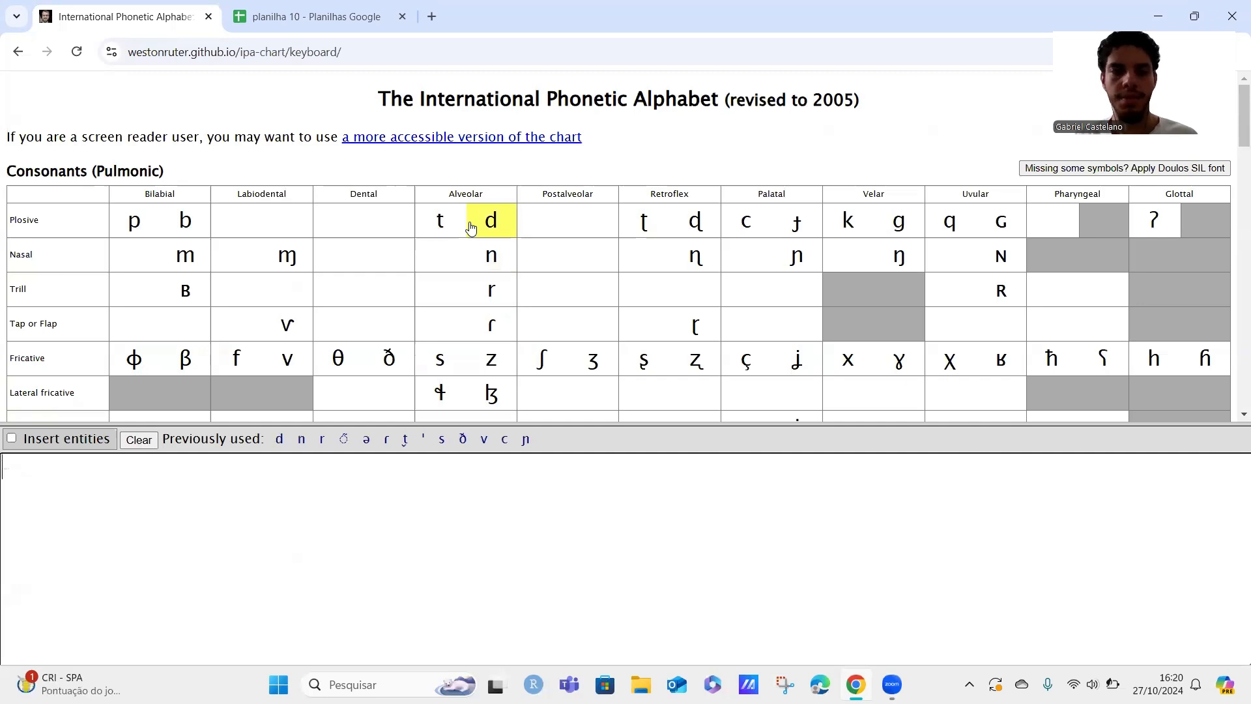
Copy the words mirandinha and modelito from the planilha 10 spreadsheet into the phonetic keyboard's text area
key(ctrl+Tab)
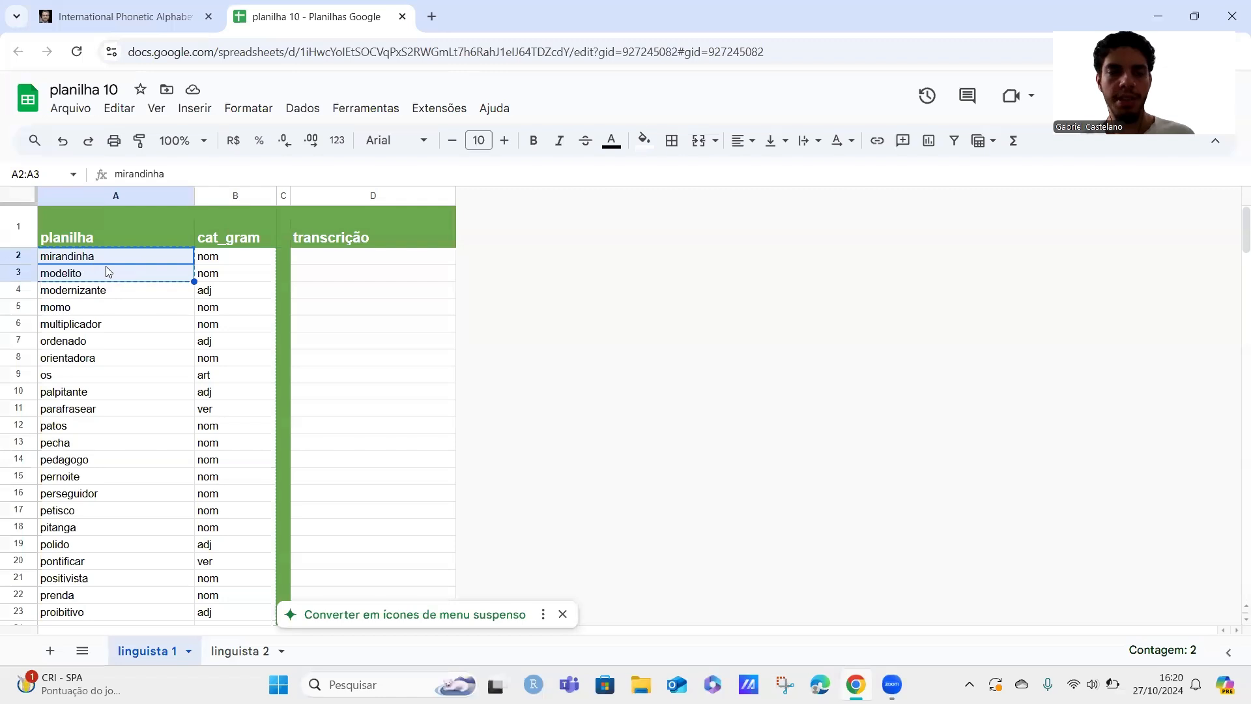
click(123, 10)
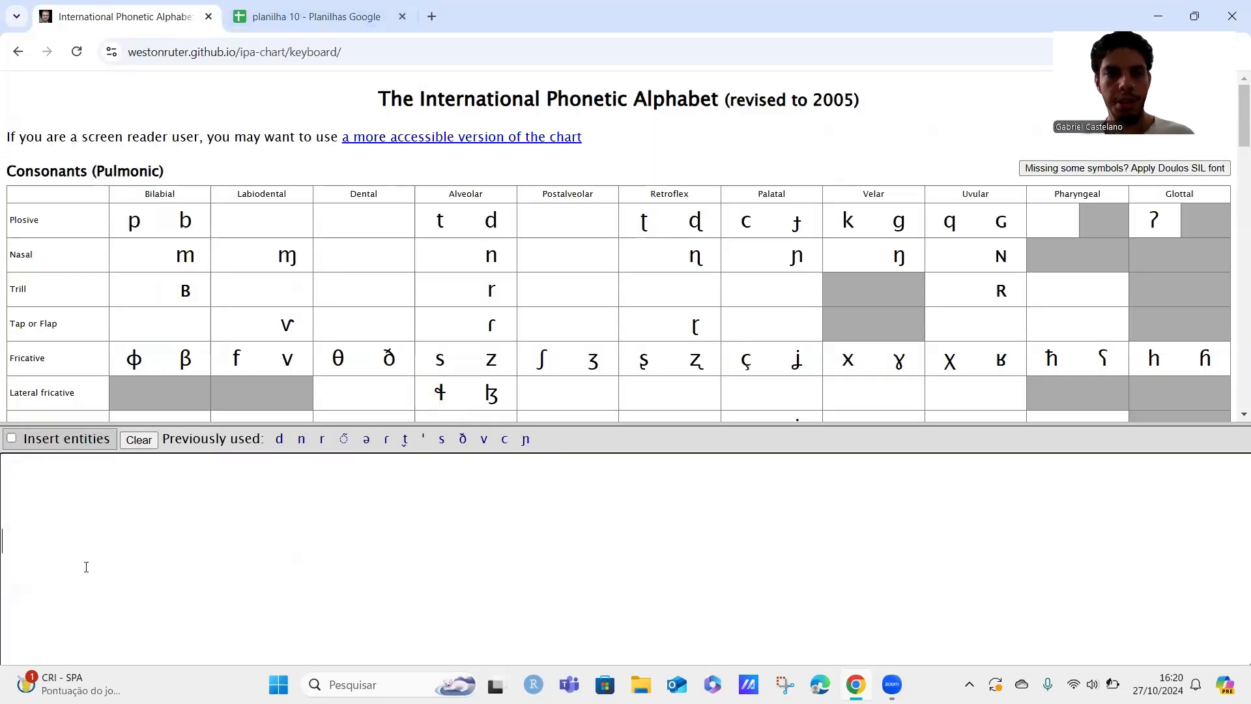
text(mirandinha modelito)
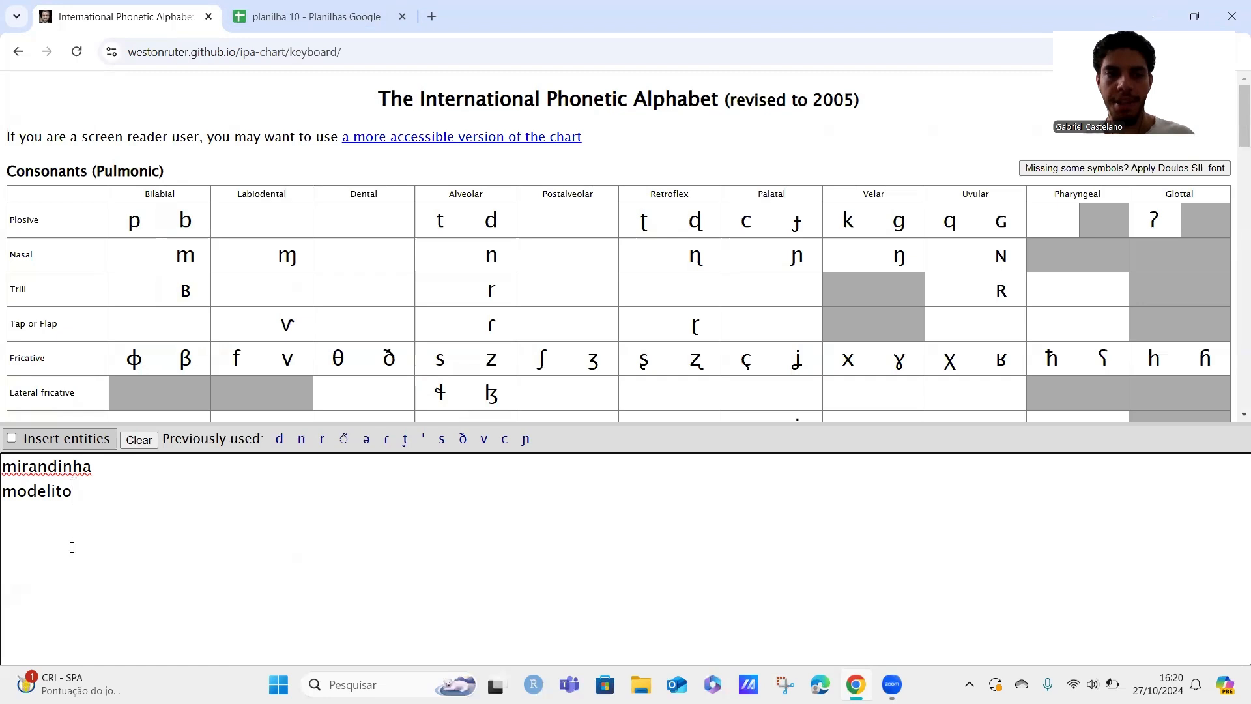
Enclose mirandinha and modelito each in square brackets
click(12, 469)
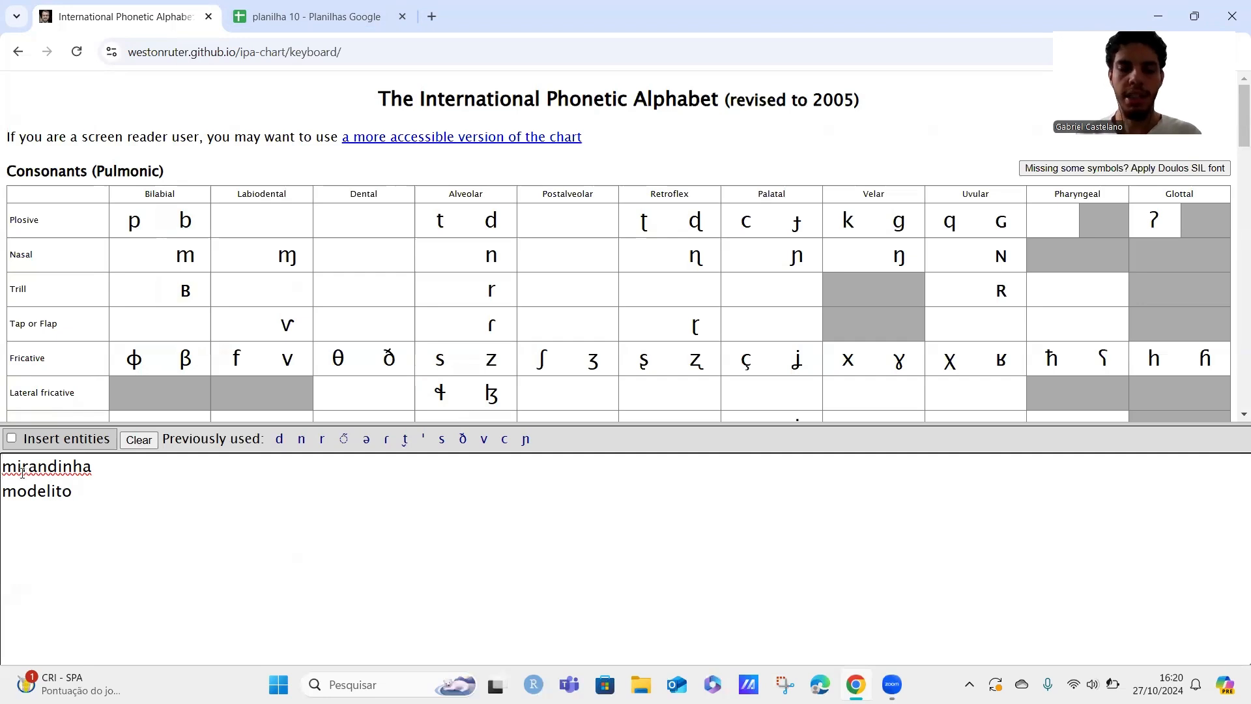
text([)
click(101, 468)
text(])
click(21, 468)
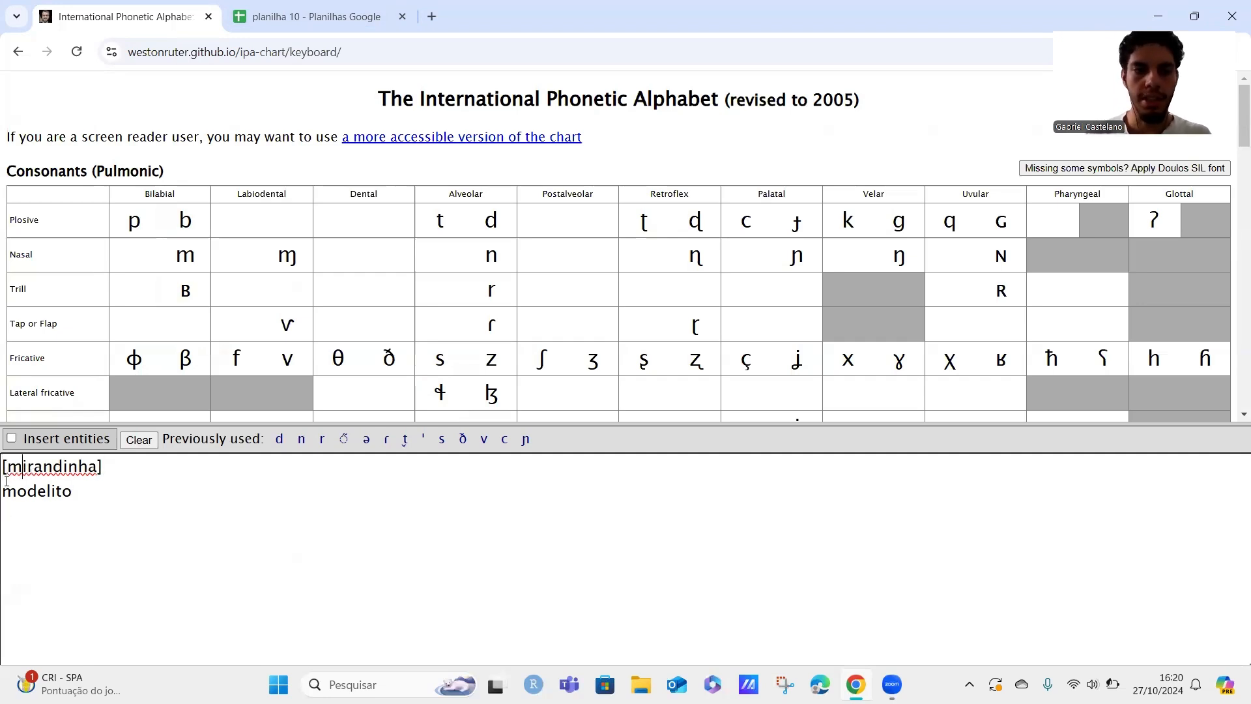
click(6, 485)
text([)
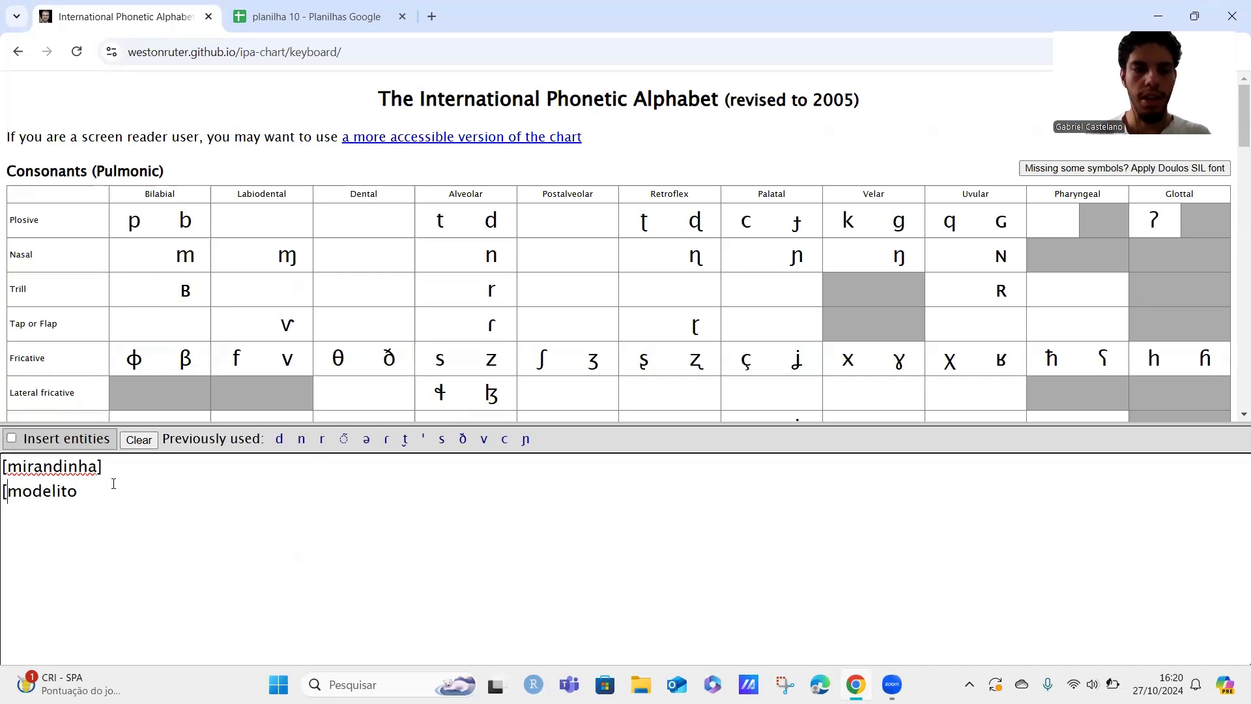
click(88, 502)
text(´])
key(BackSpace)
key(BackSpace)
text(])
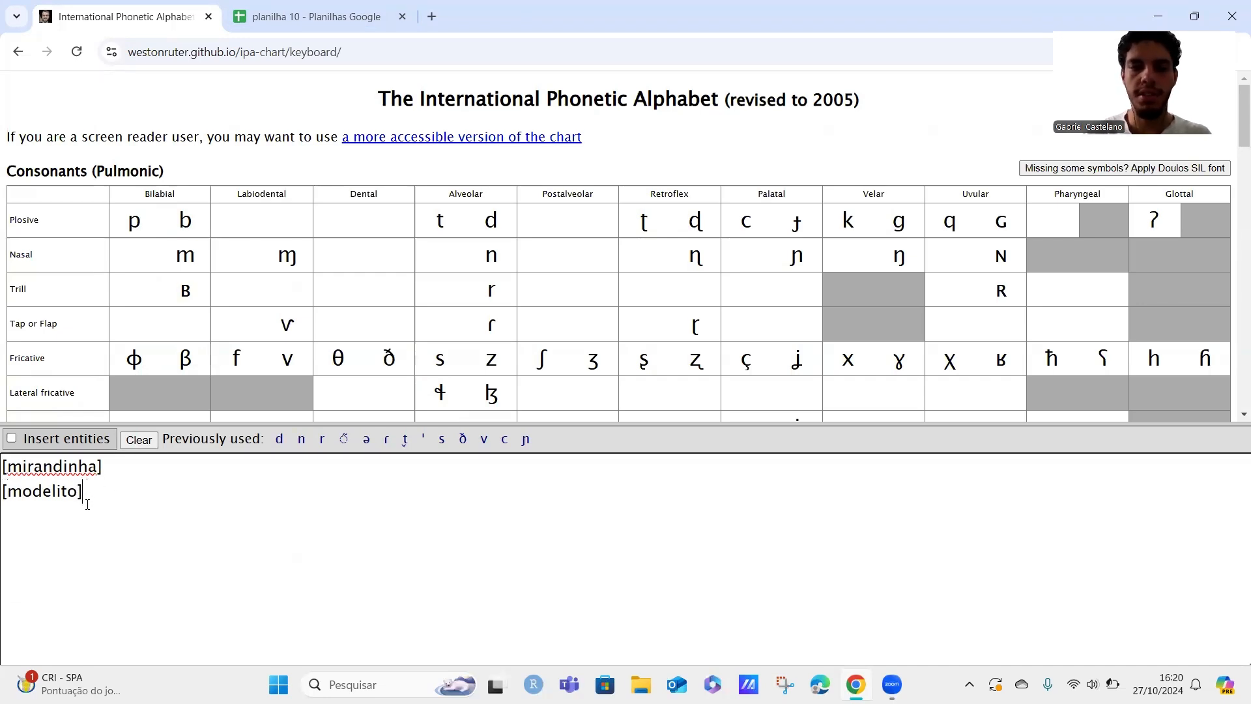
Separate the syllables of both words with periods, giving [mi.ran.di.nha] and [mo.de.li.to]
click(26, 466)
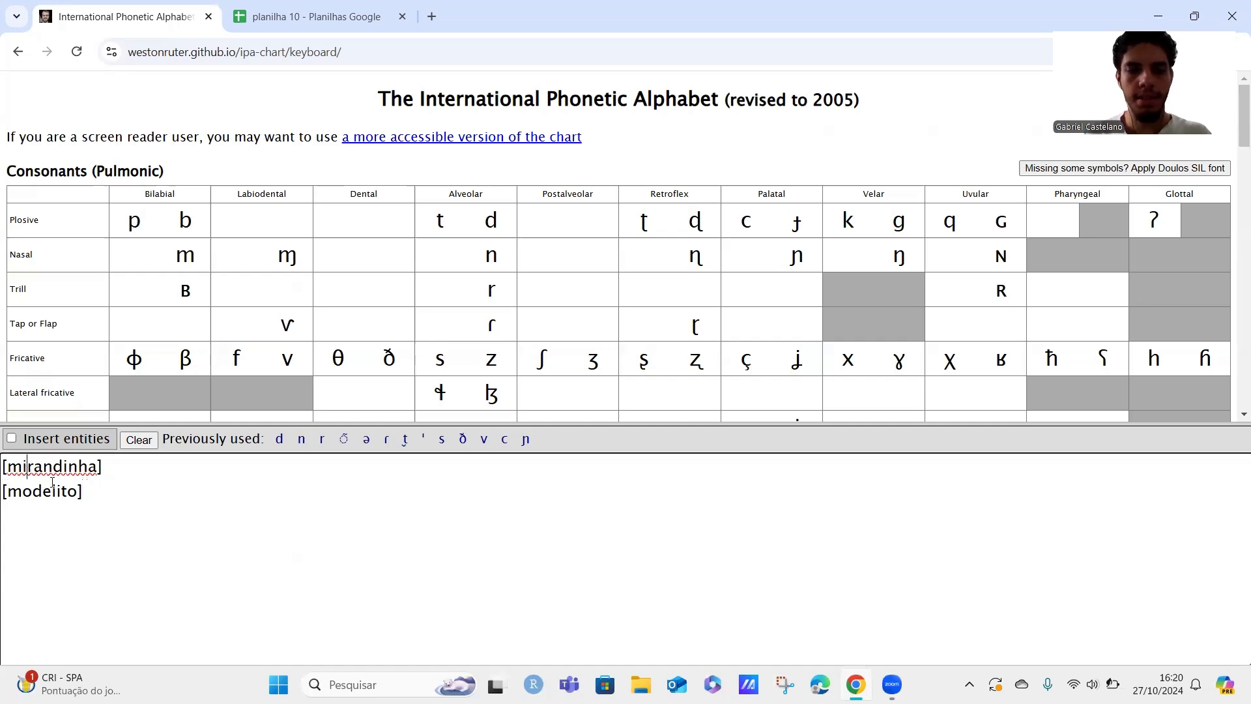
text(.)
click(52, 466)
text(.)
click(81, 466)
text(.)
click(66, 492)
text(.)
click(51, 492)
text(.)
click(29, 492)
text(.)
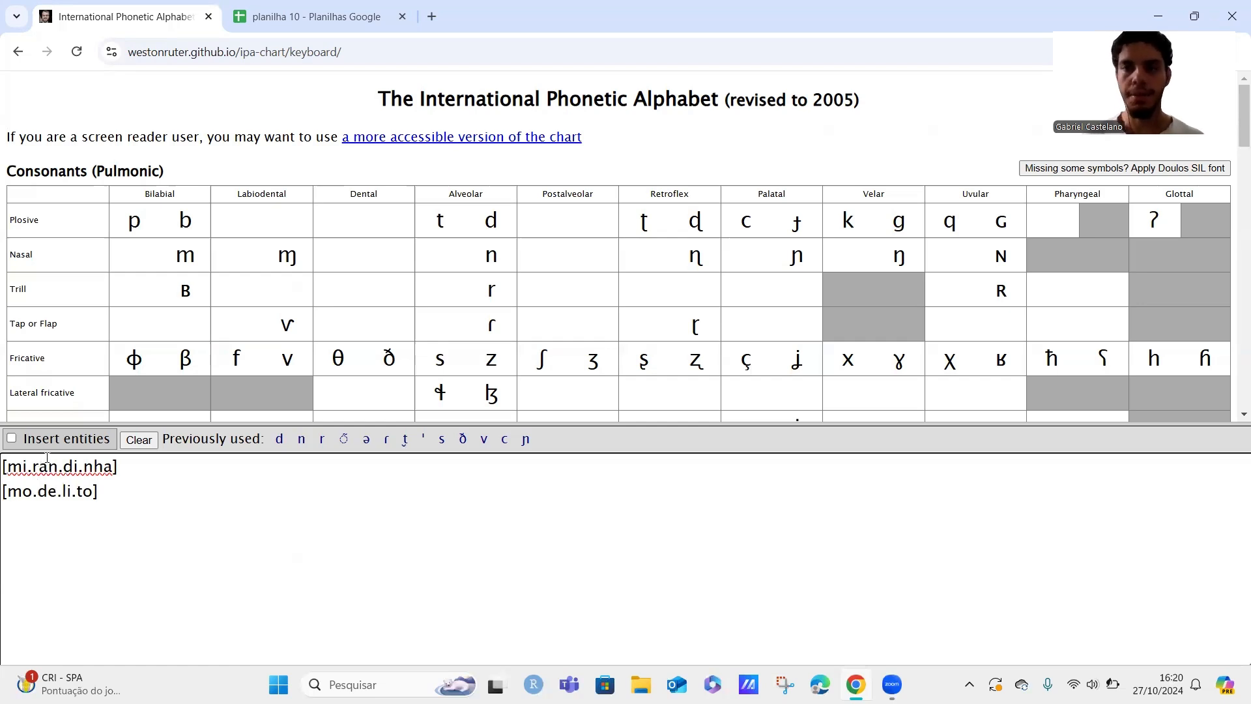
Look through the phonetic chart for the symbol that marks primary stress
drag(6, 465, 120, 484)
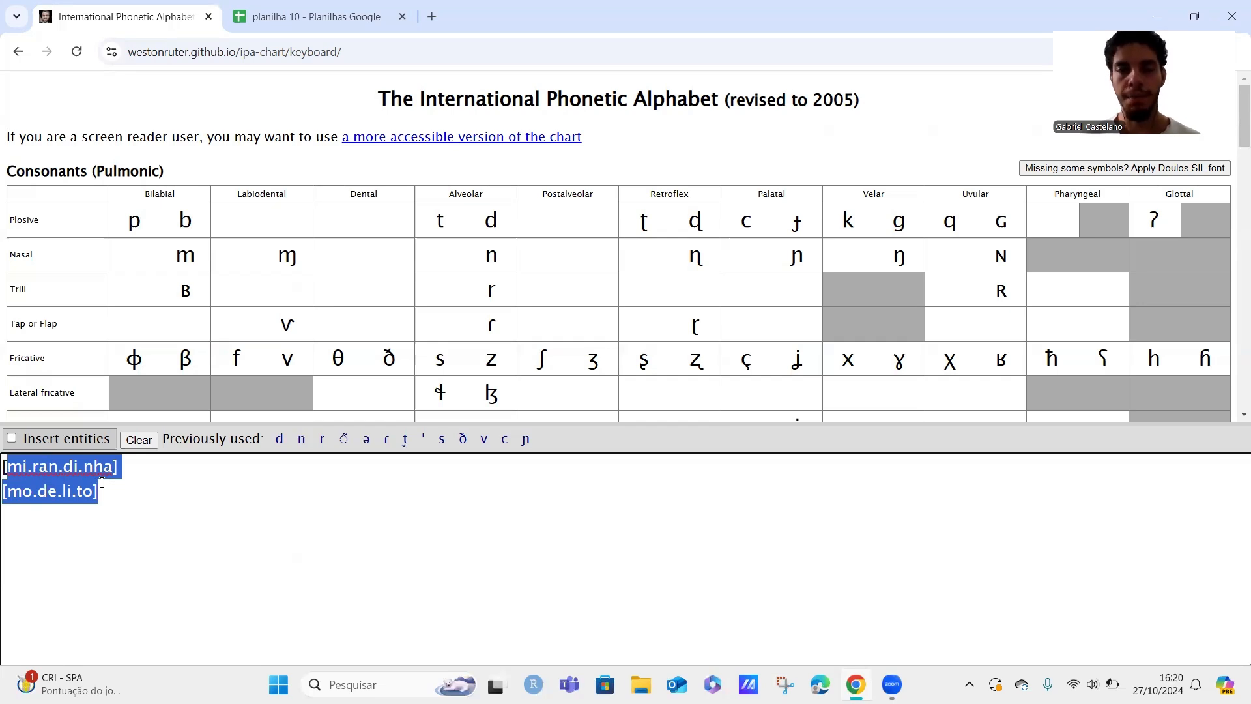
click(96, 490)
mouse_move(66, 473)
mouse_down()
mouse_move(78, 465)
mouse_move(67, 491)
mouse_up()
scroll(492, 301, down, 10)
scroll(495, 301, down, 6)
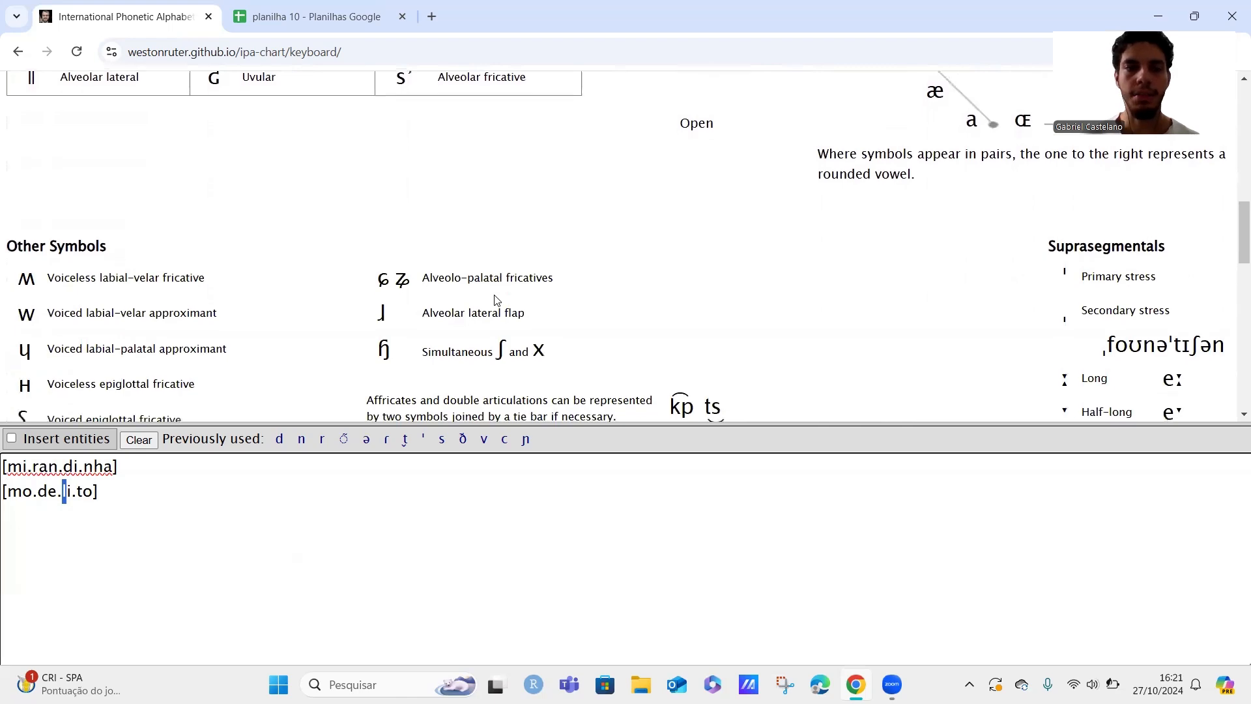
scroll(497, 301, down, 15)
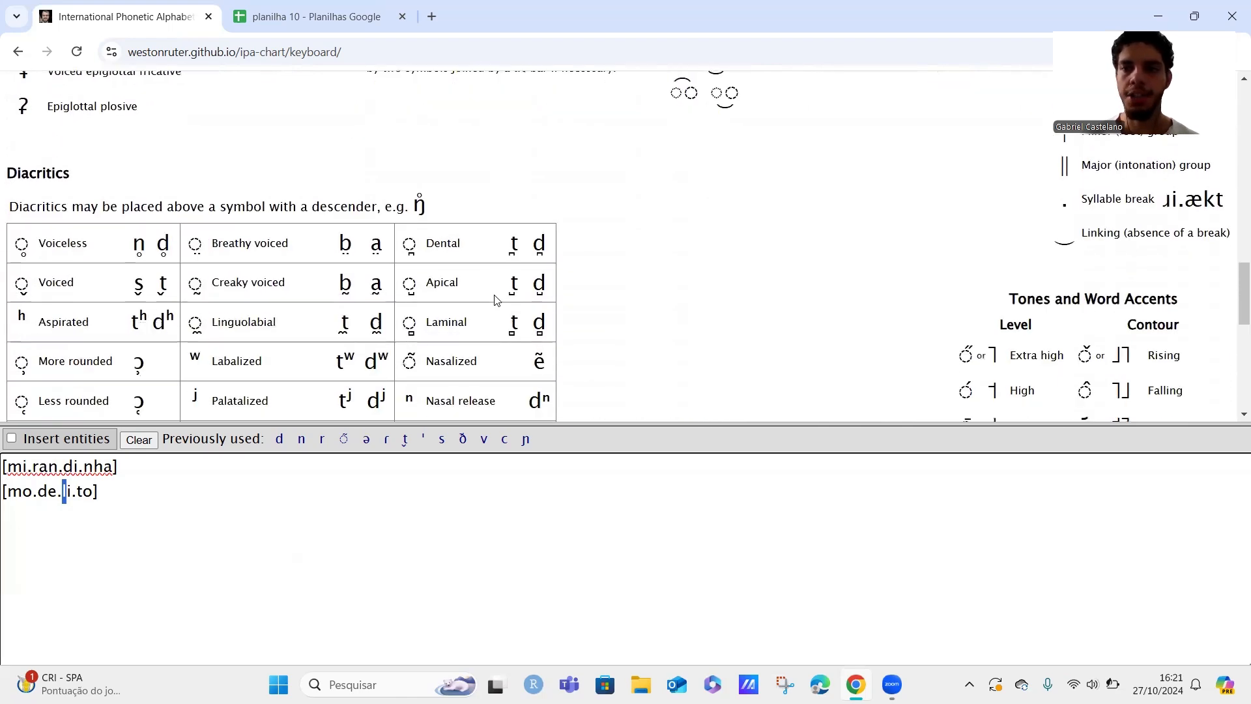
scroll(757, 310, up, 10)
scroll(757, 310, up, 6)
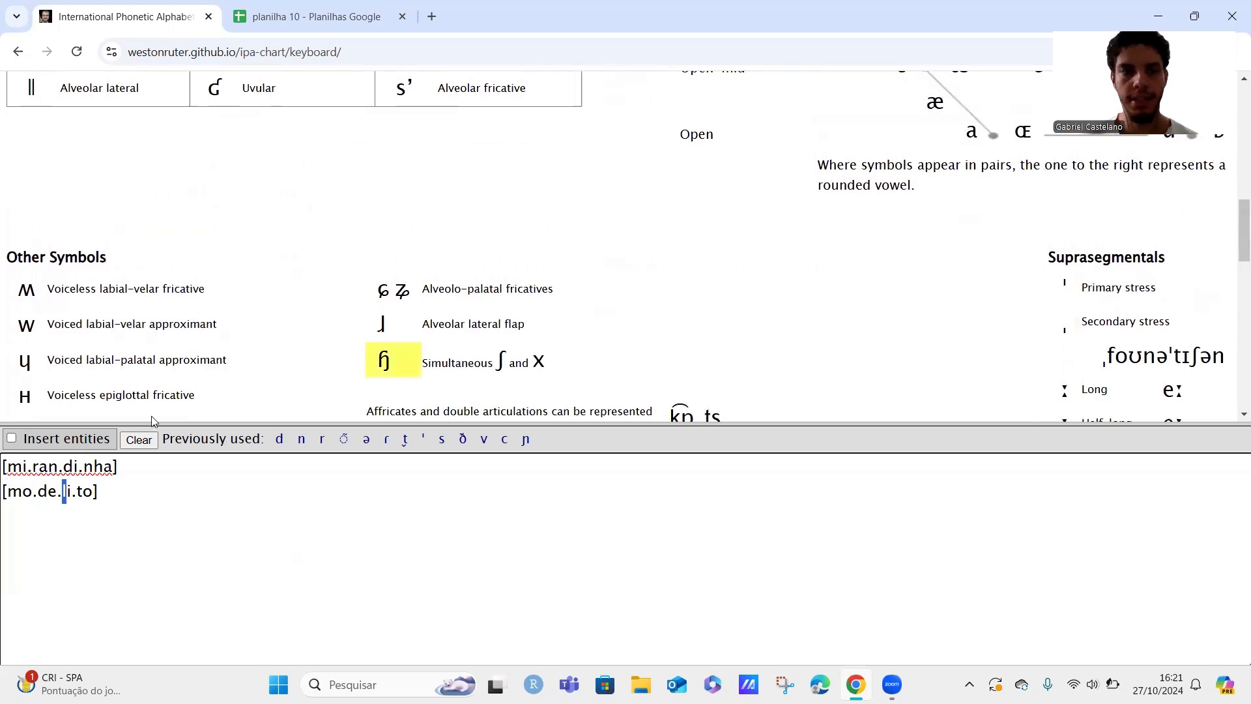
Insert the chart's primary stress mark before "di" in the first word and before "li" in the second
click(63, 466)
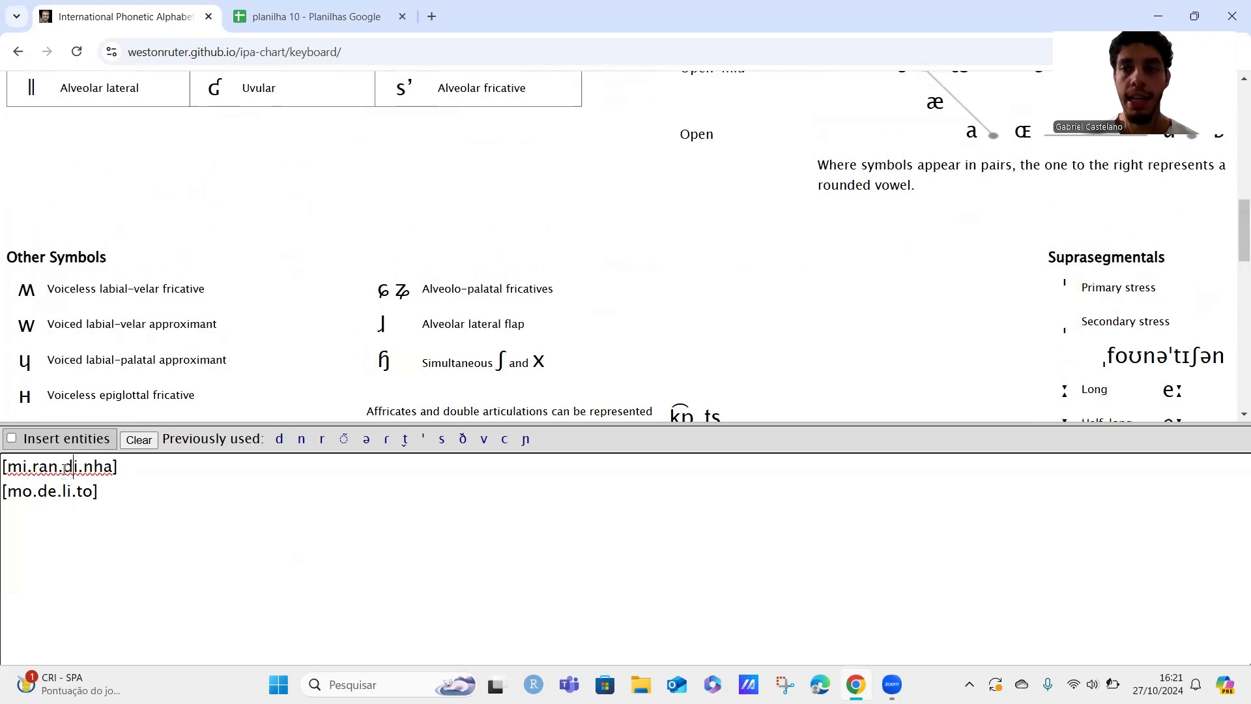
text(ˈ)
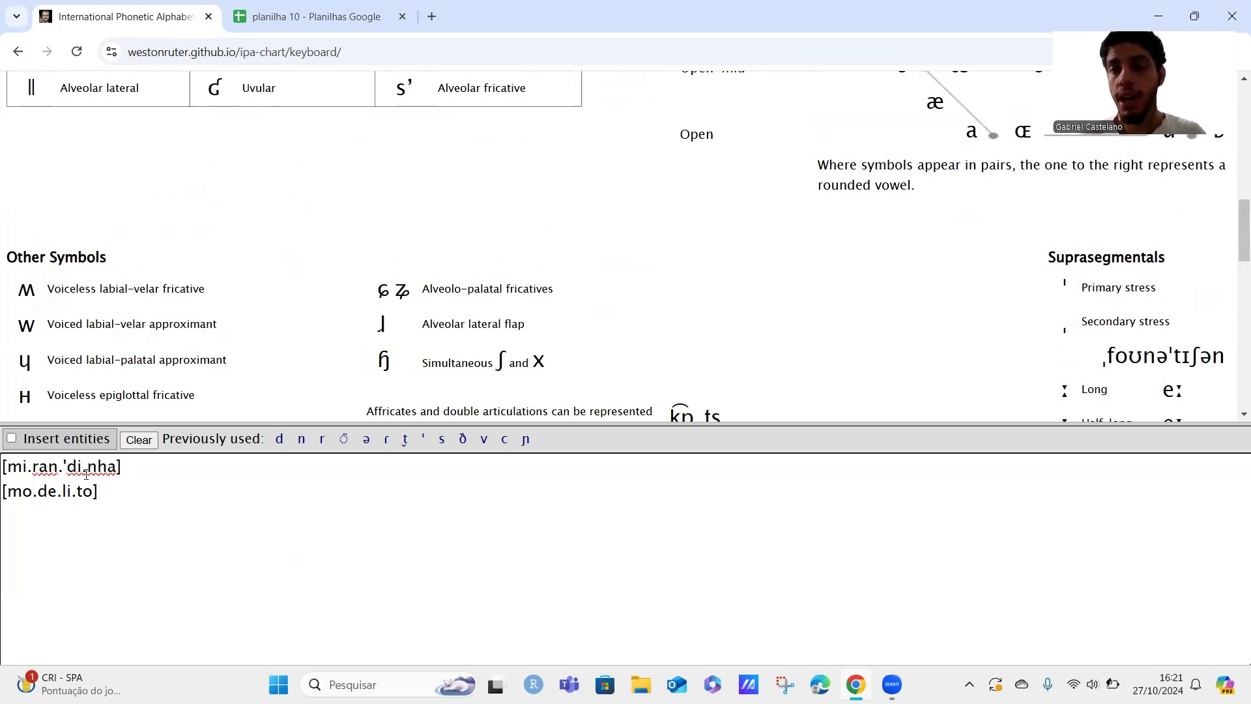
key(BackSpace)
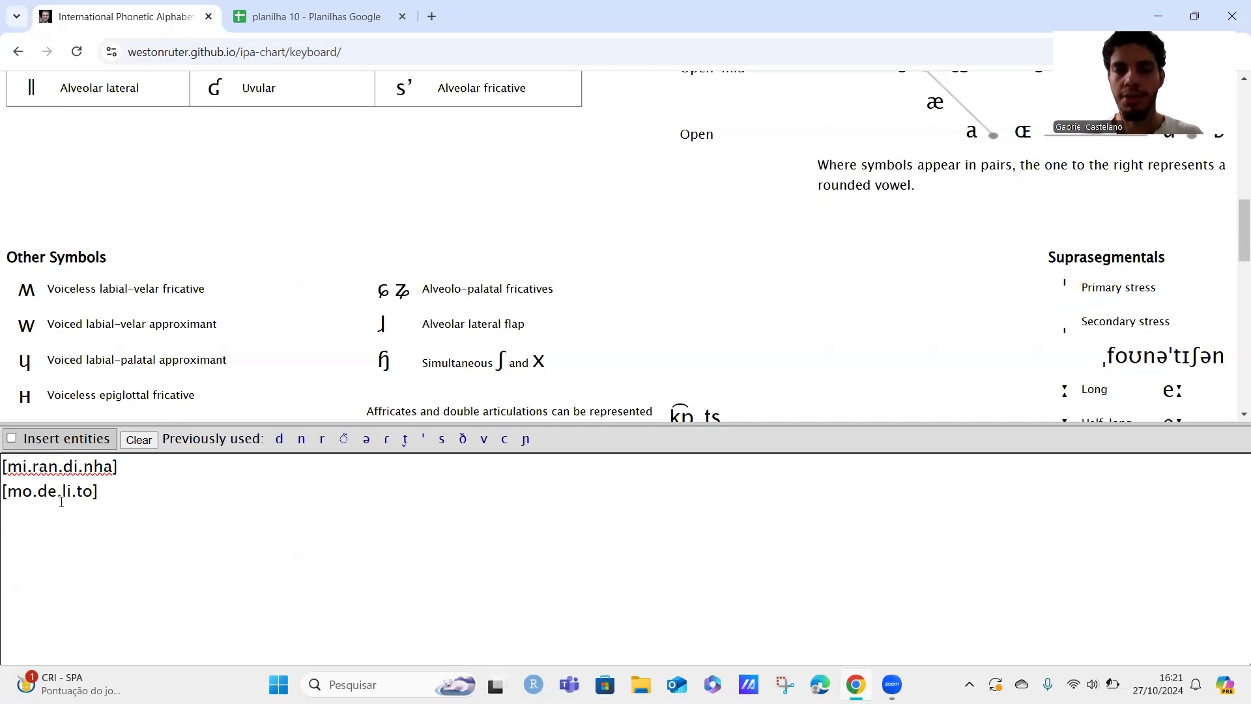
click(1071, 291)
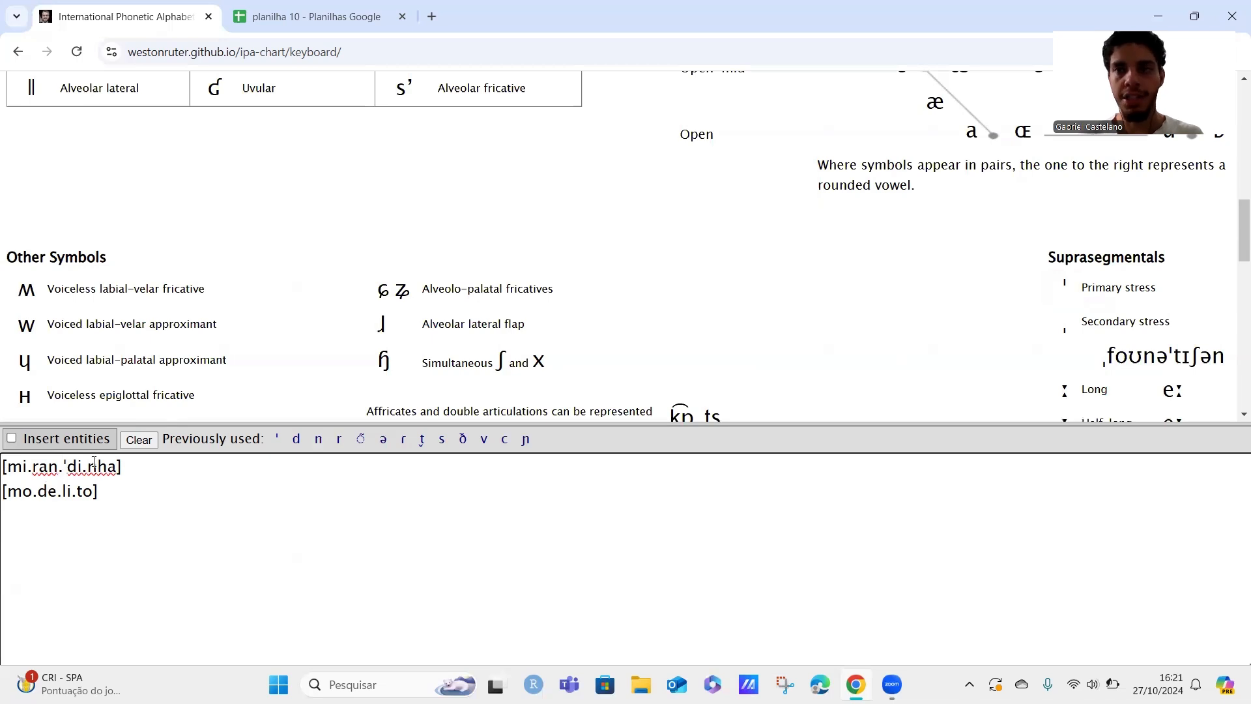
click(64, 496)
click(1066, 289)
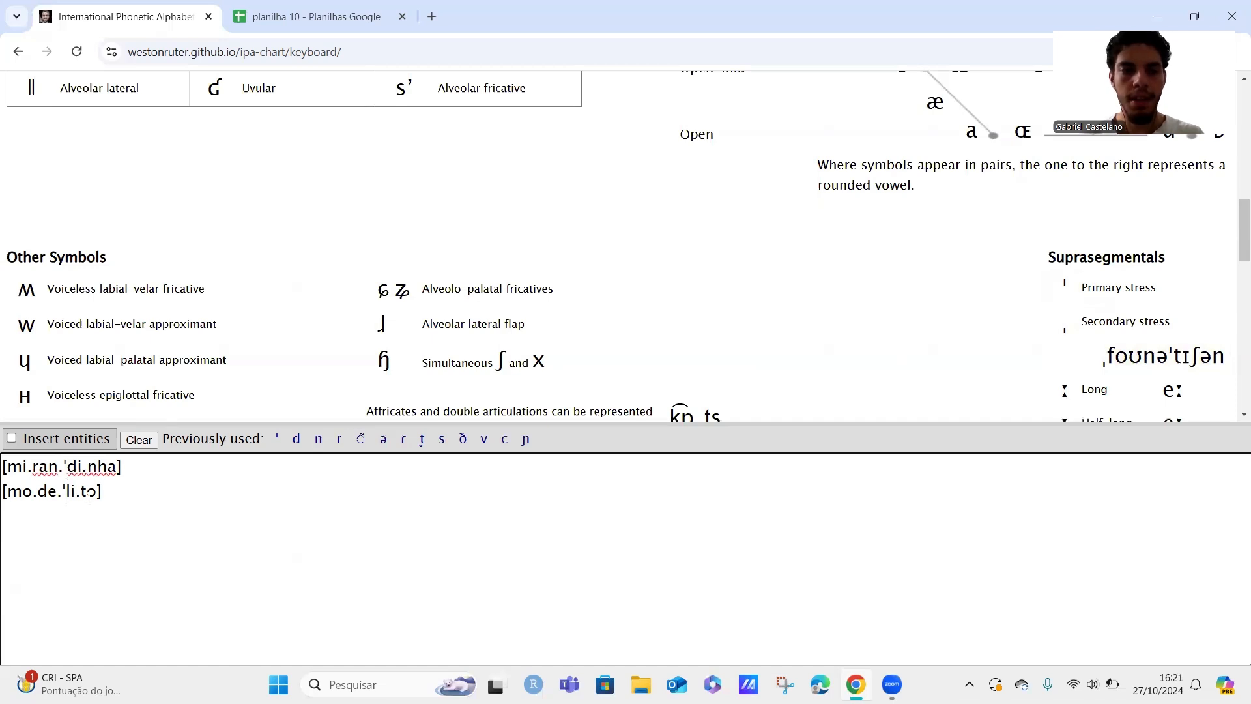
Examine the syllables of both bracketed words, especially modelito, against the chart's consonant and vowel symbols
drag(6, 469, 112, 463)
drag(6, 490, 103, 490)
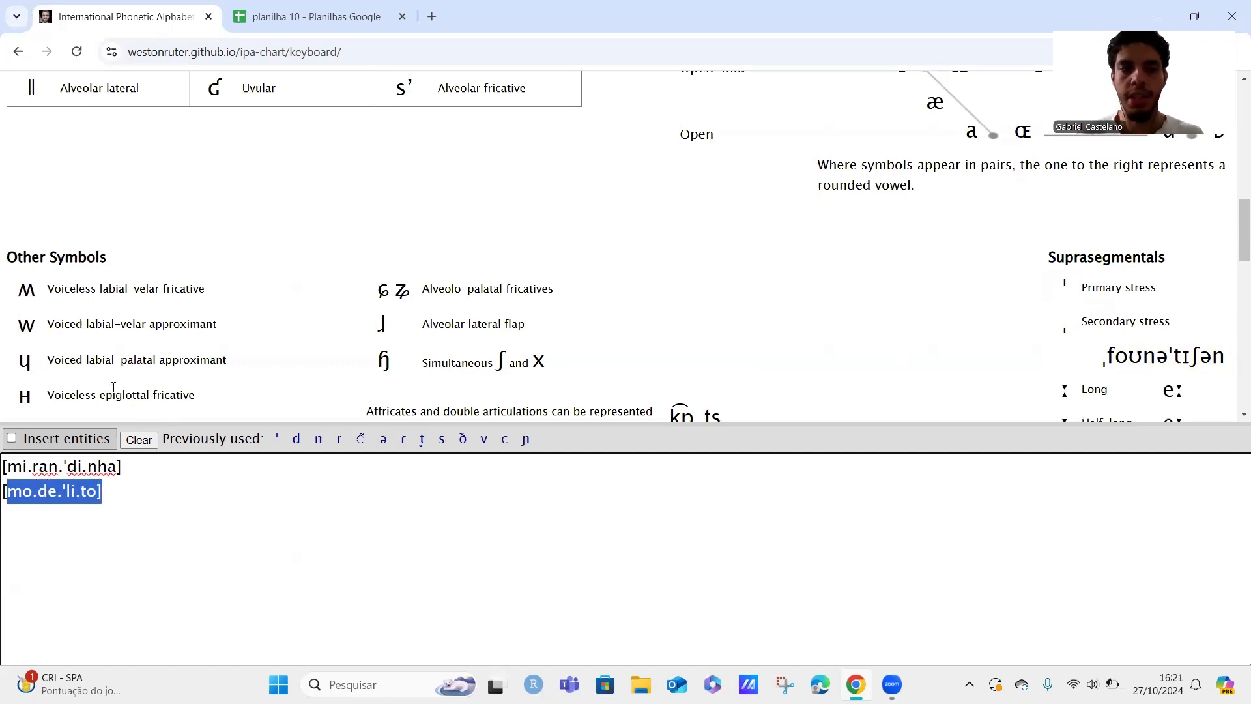
click(104, 489)
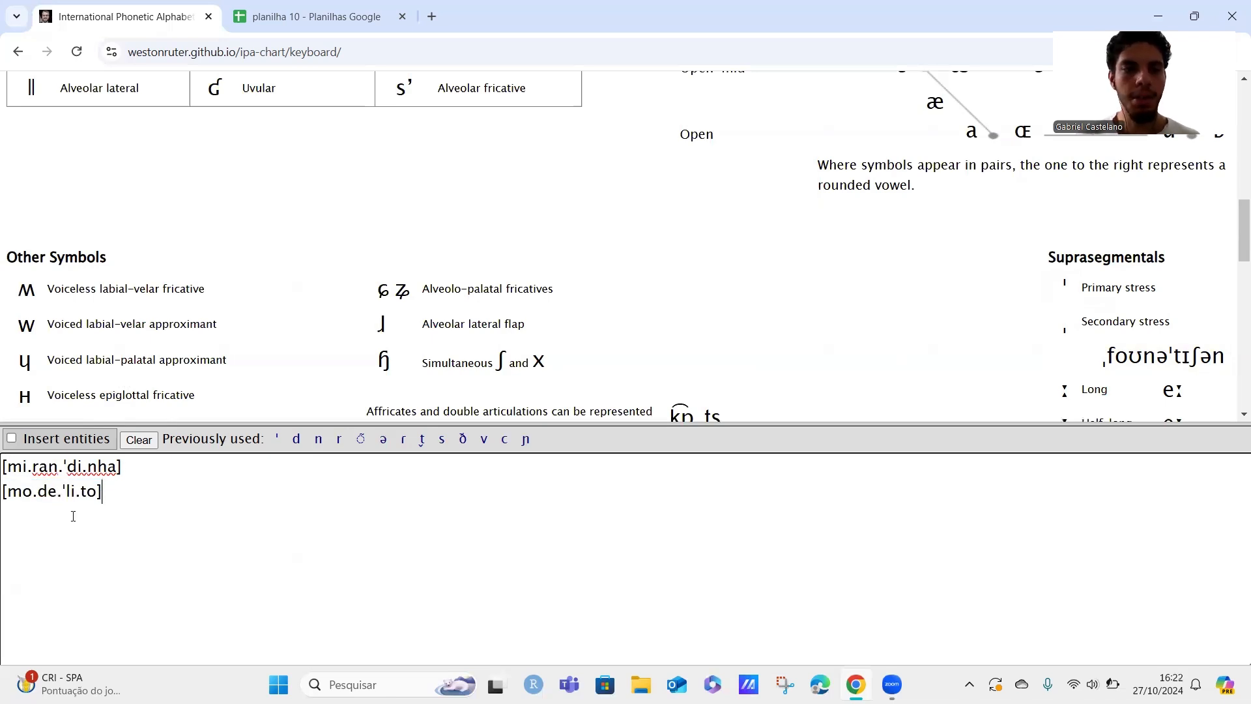
drag(7, 491, 31, 485)
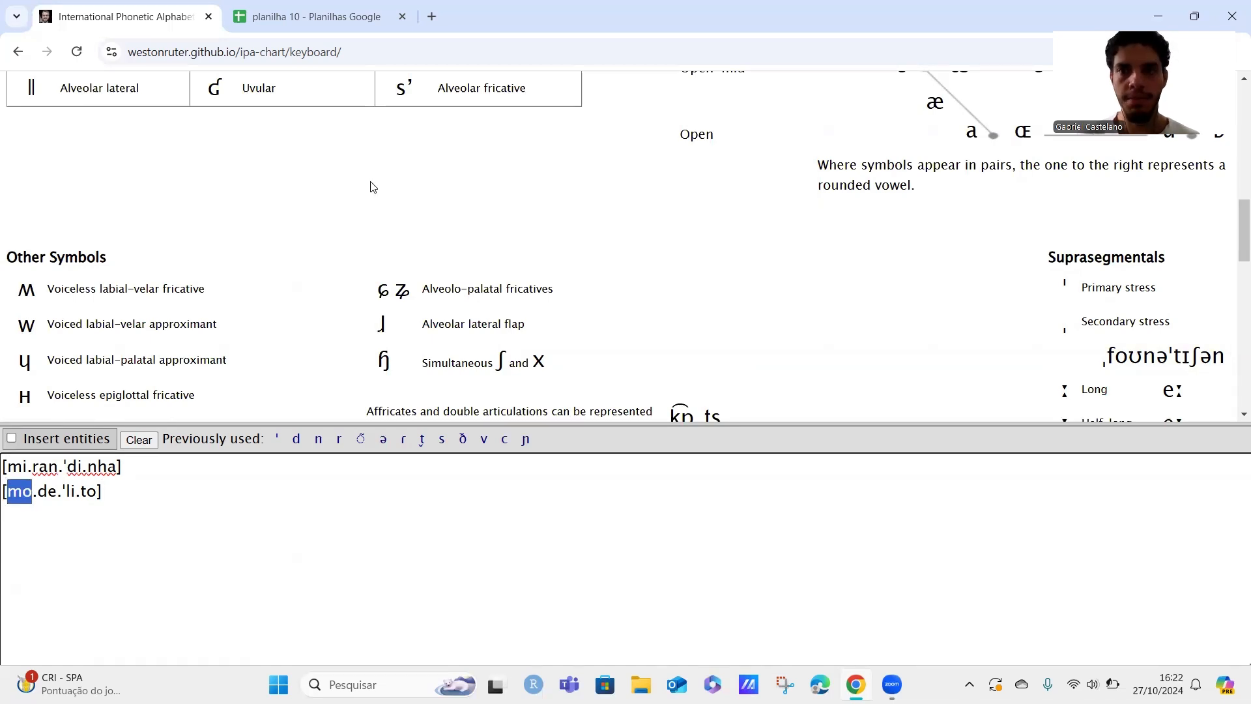
scroll(371, 187, up, 10)
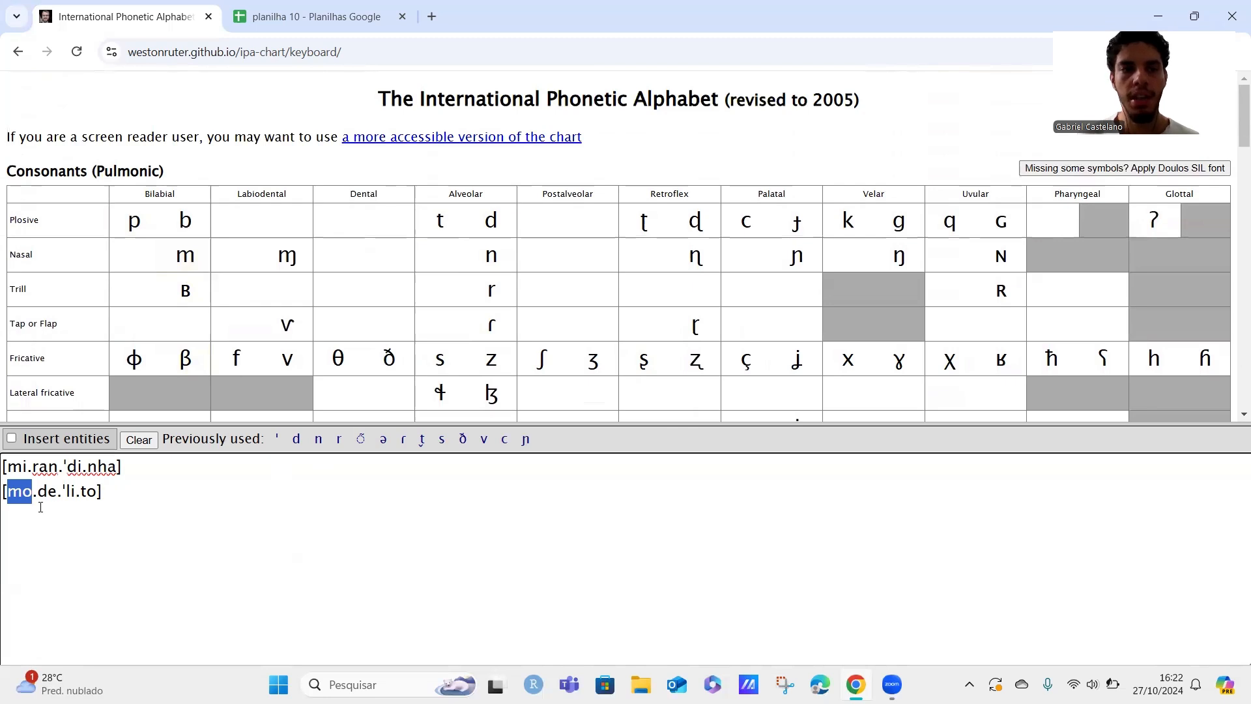
scroll(661, 220, down, 8)
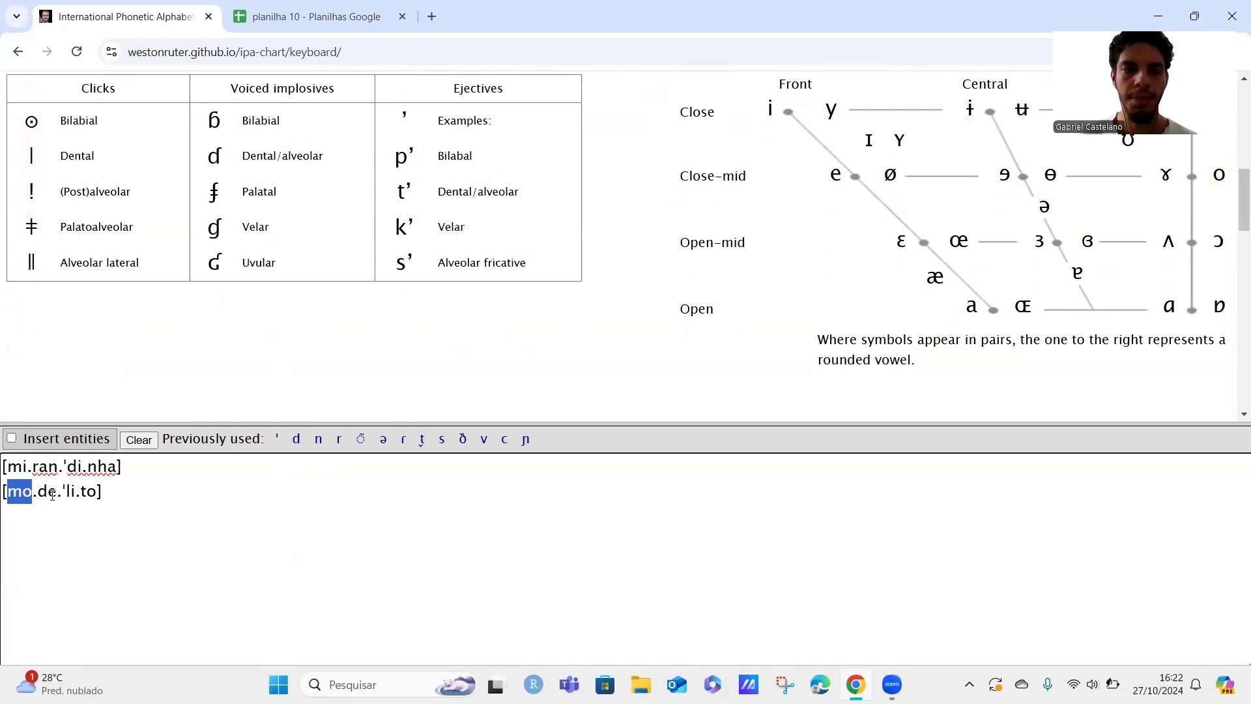
drag(34, 492, 98, 497)
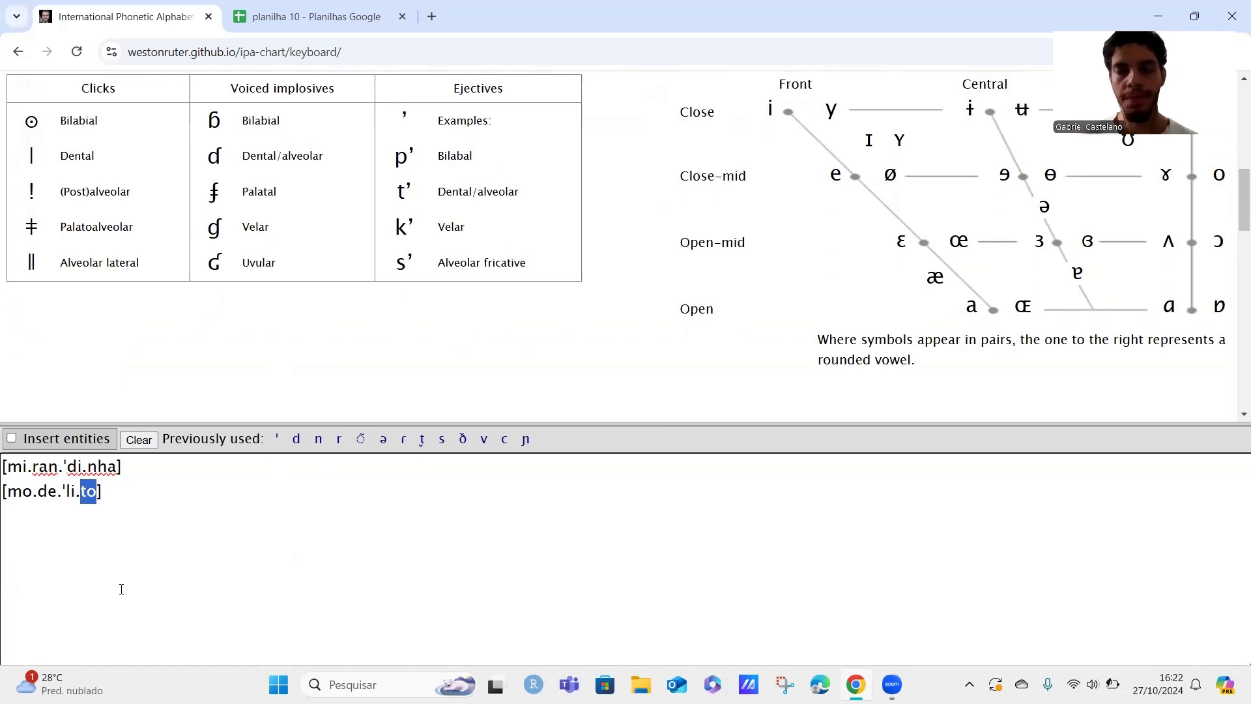
drag(65, 493, 76, 491)
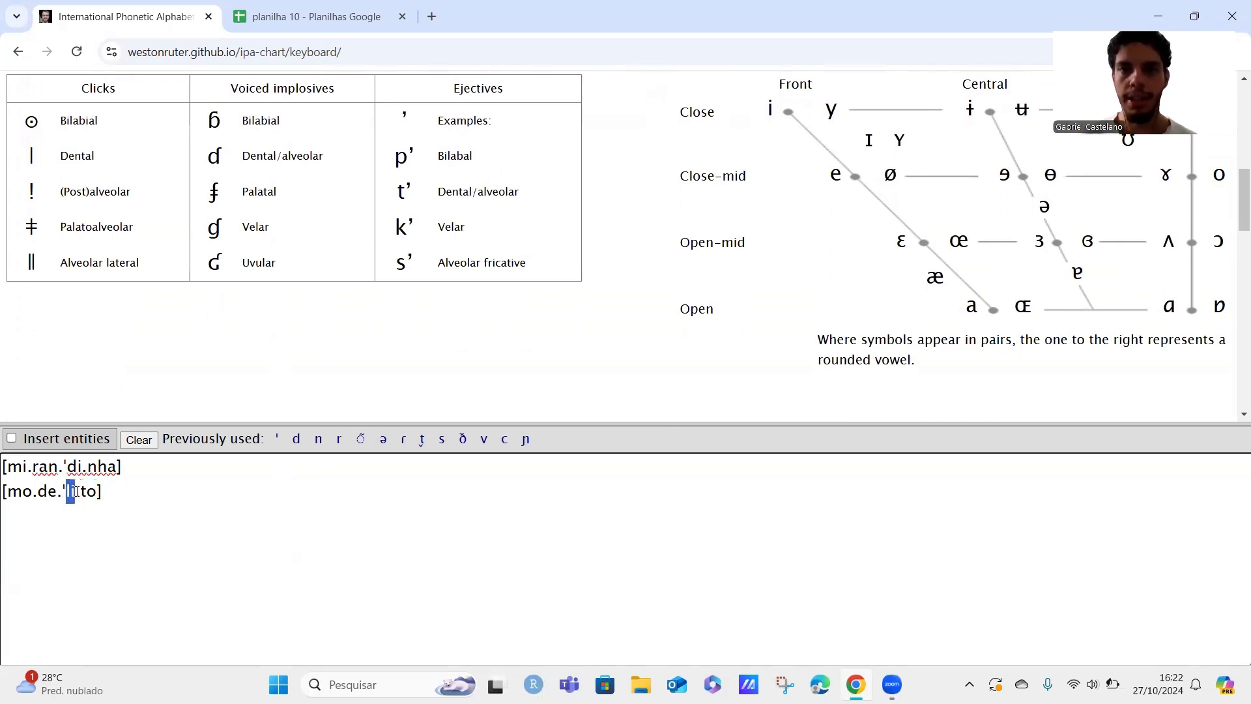
click(129, 515)
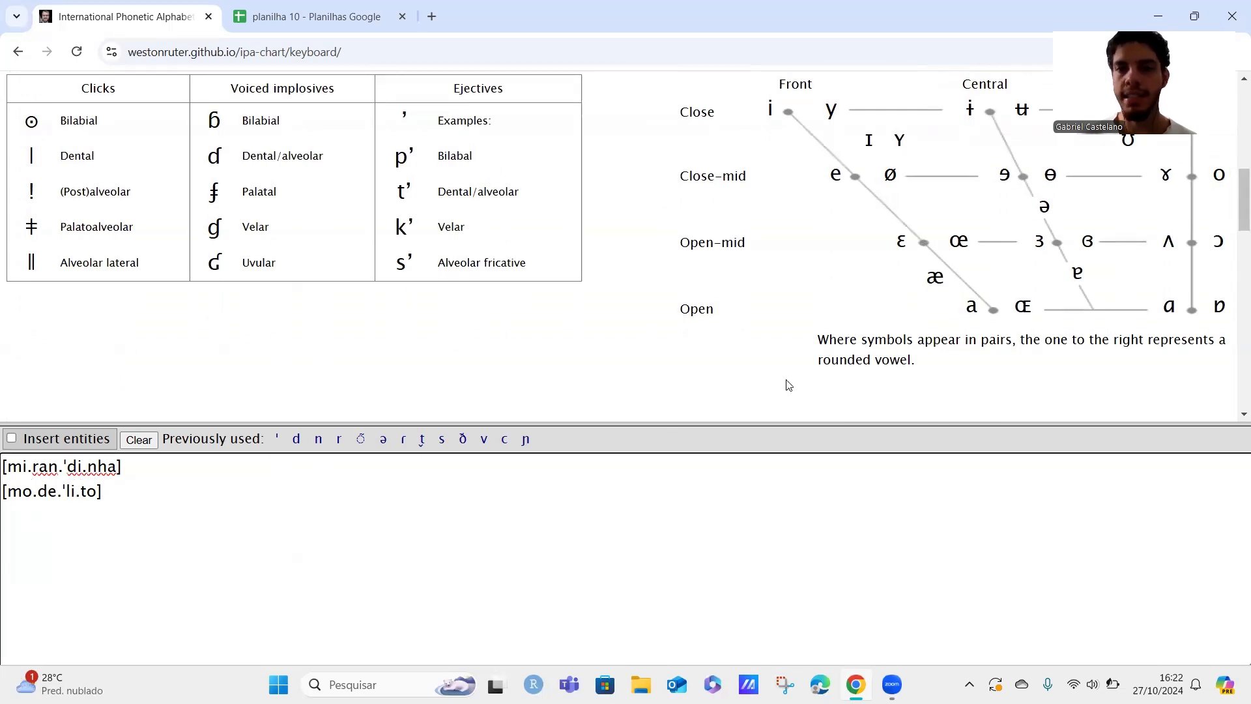
Insert the reduced vowel symbols ɪ, ʊ and ɐ from the vowel chart on a separate line below the two transcriptions
key(BackSpace)
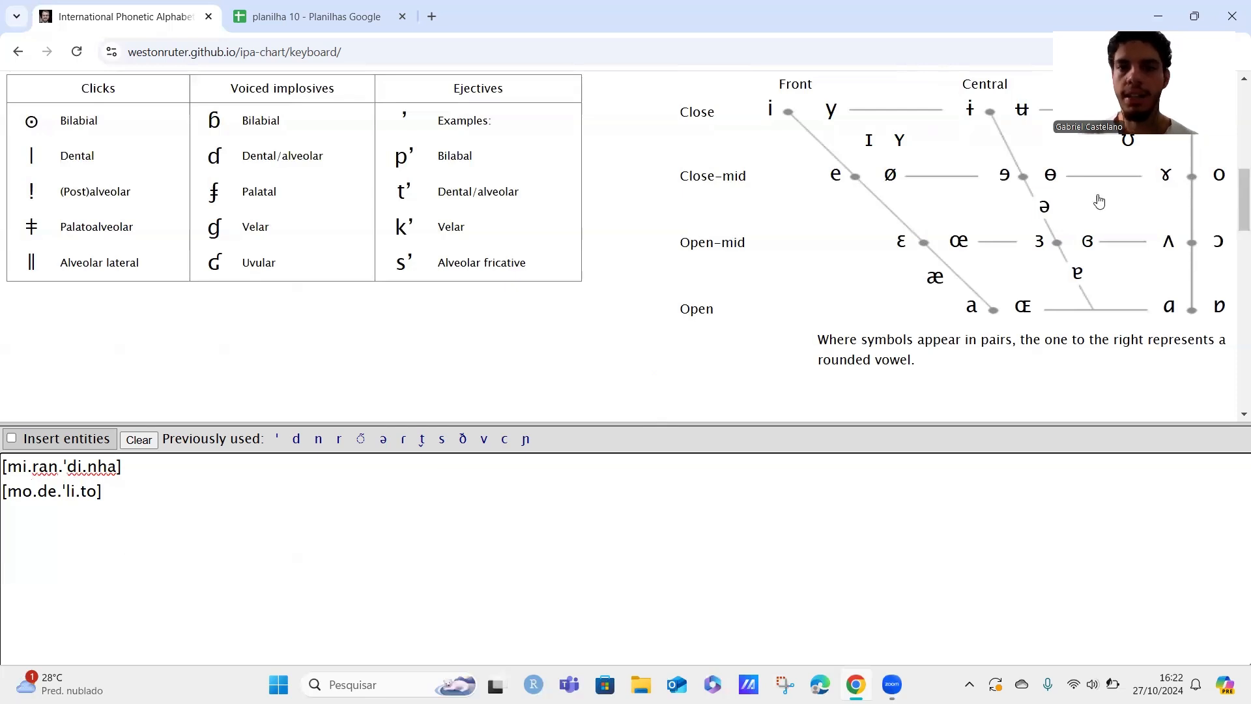
click(871, 141)
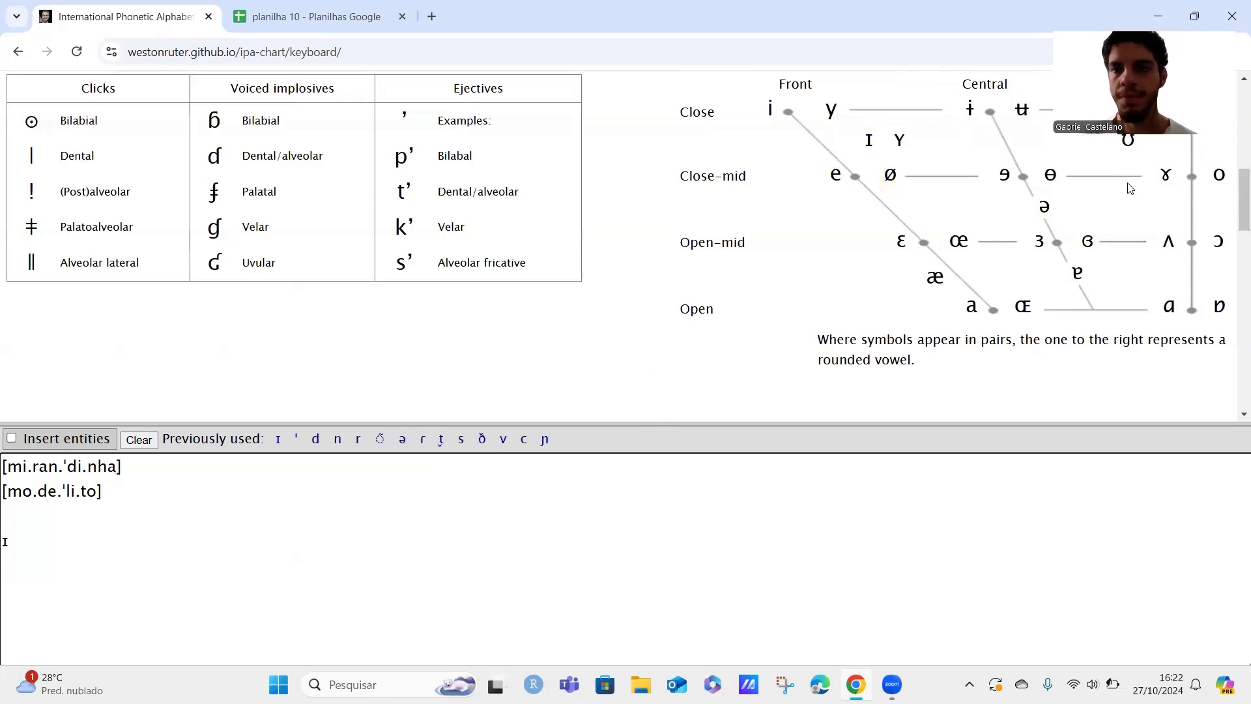
scroll(1126, 186, up, 1)
click(1128, 174)
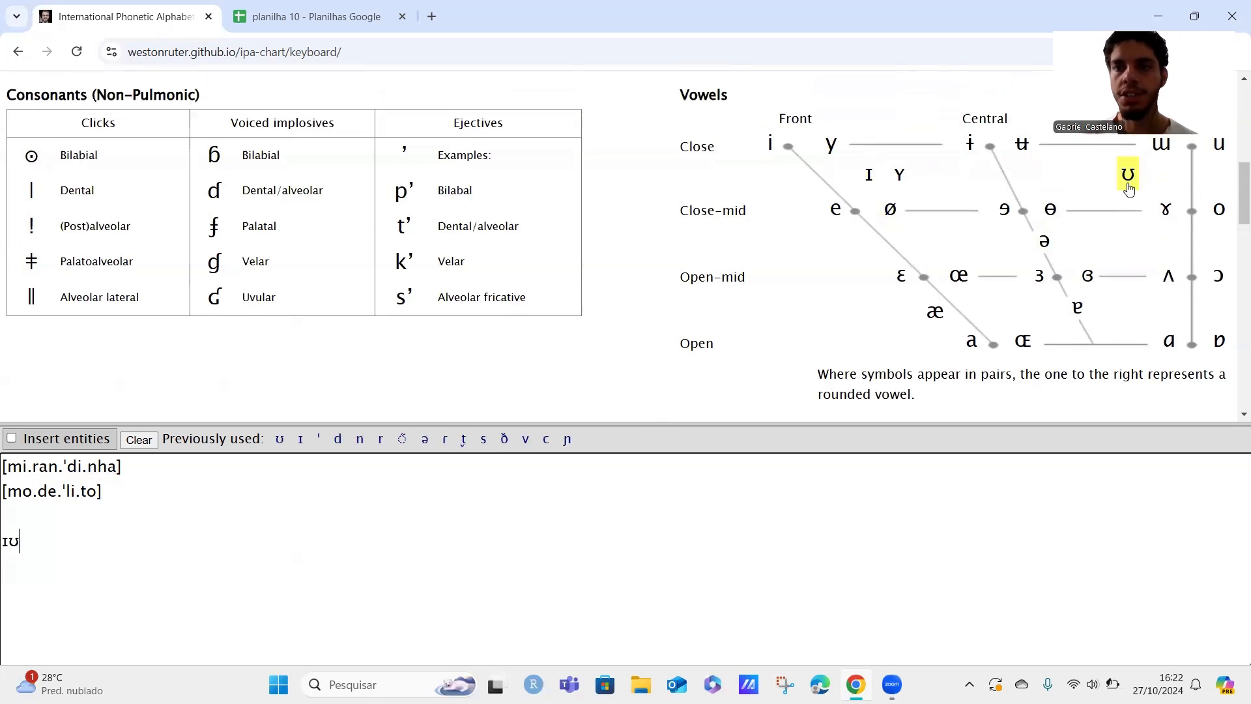
click(1076, 307)
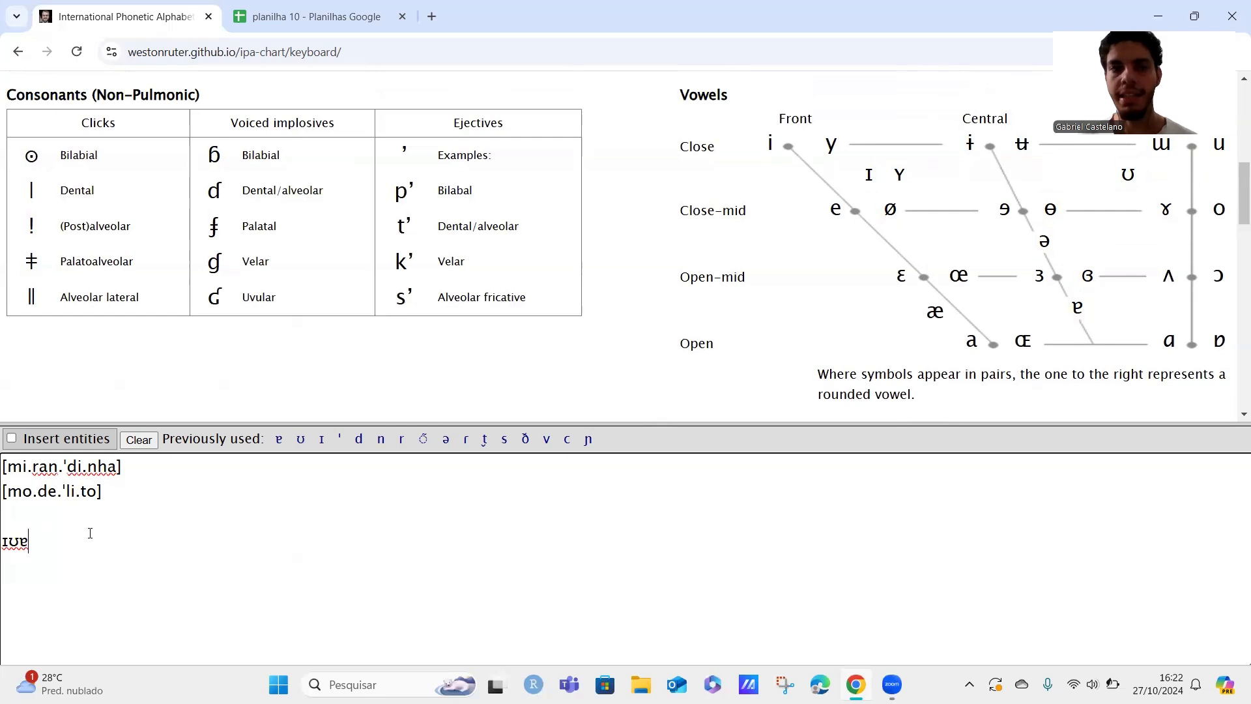
Write the example word carne below the reduced vowels, and highlight its final e and the matching symbol ɪ
key(Return)
key(Return)
text(carne)
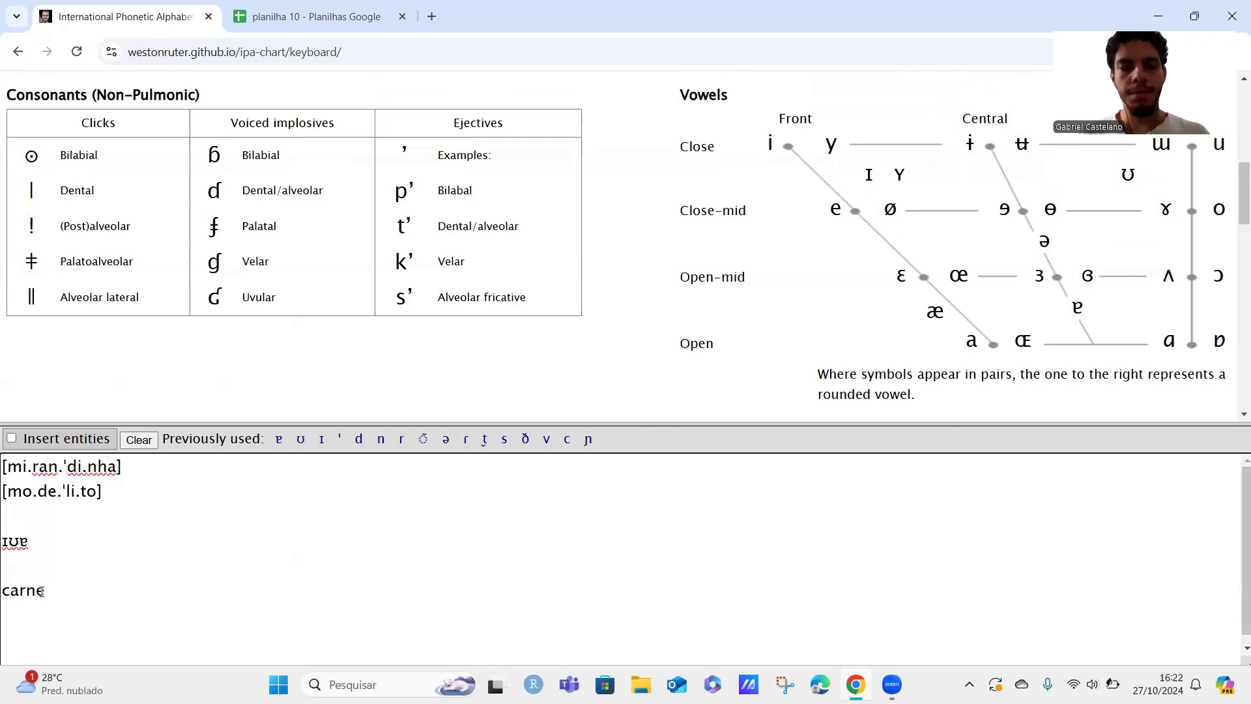
drag(47, 597, 37, 593)
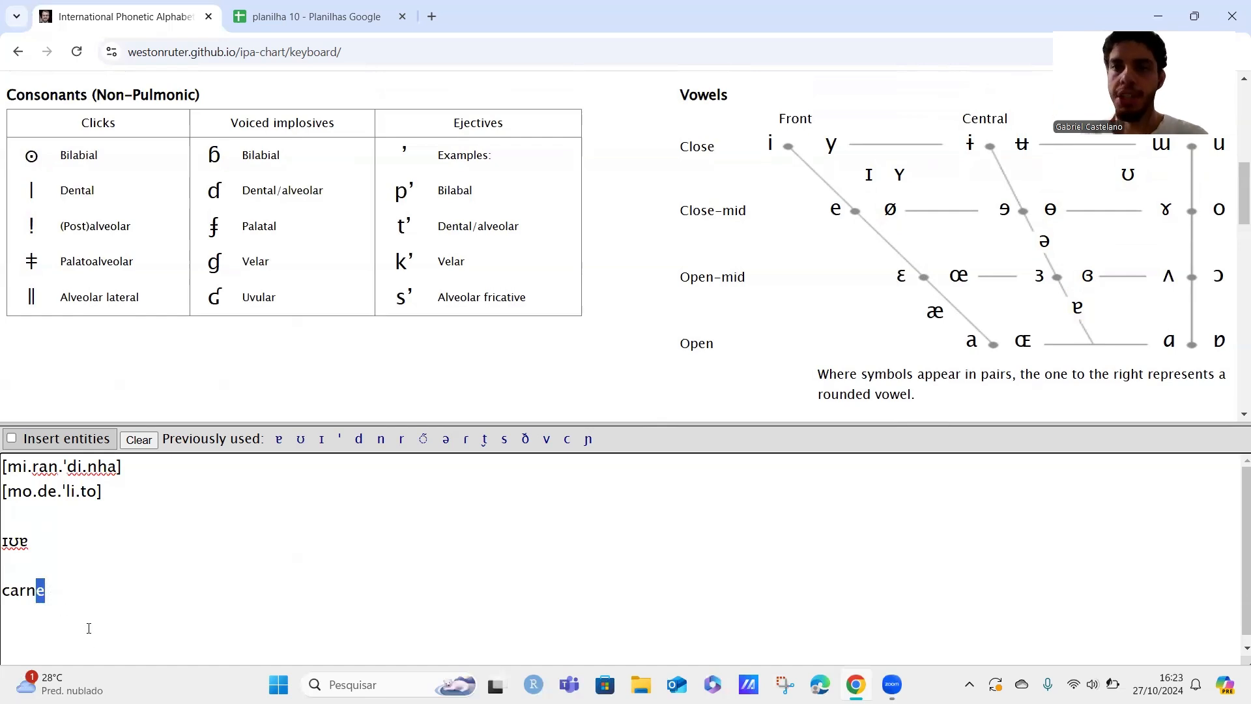
click(45, 583)
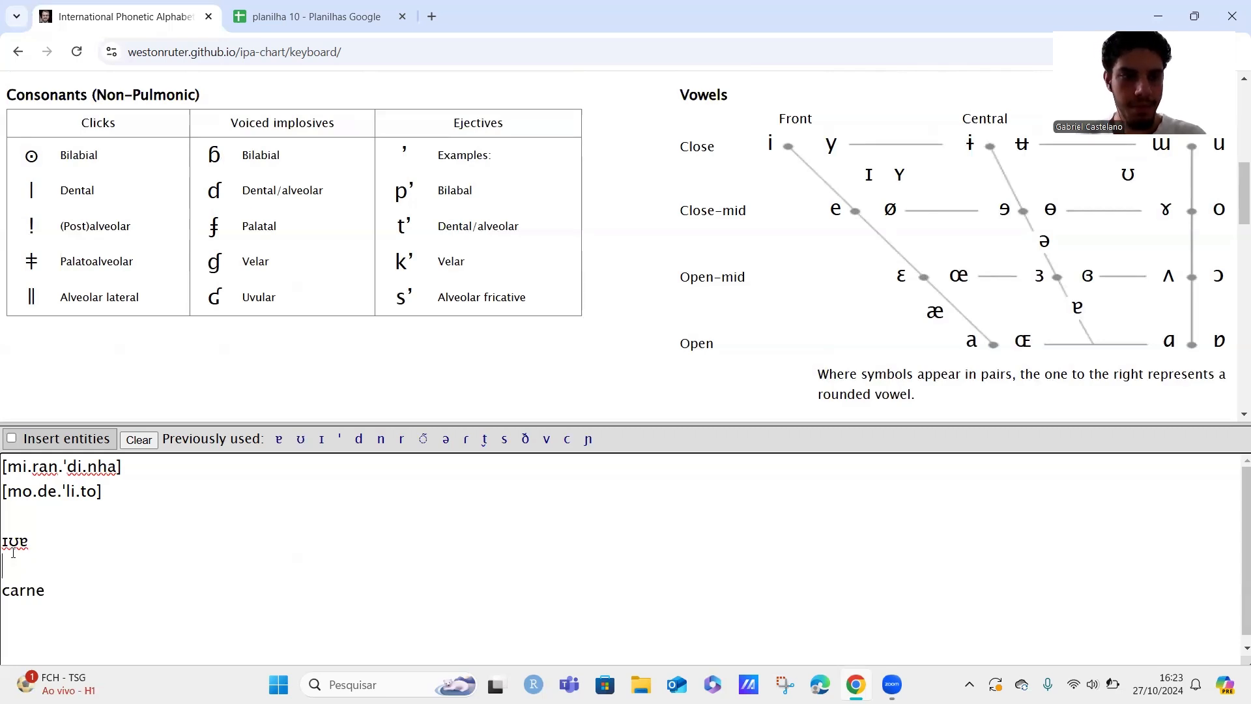
drag(11, 542, 5, 546)
click(76, 595)
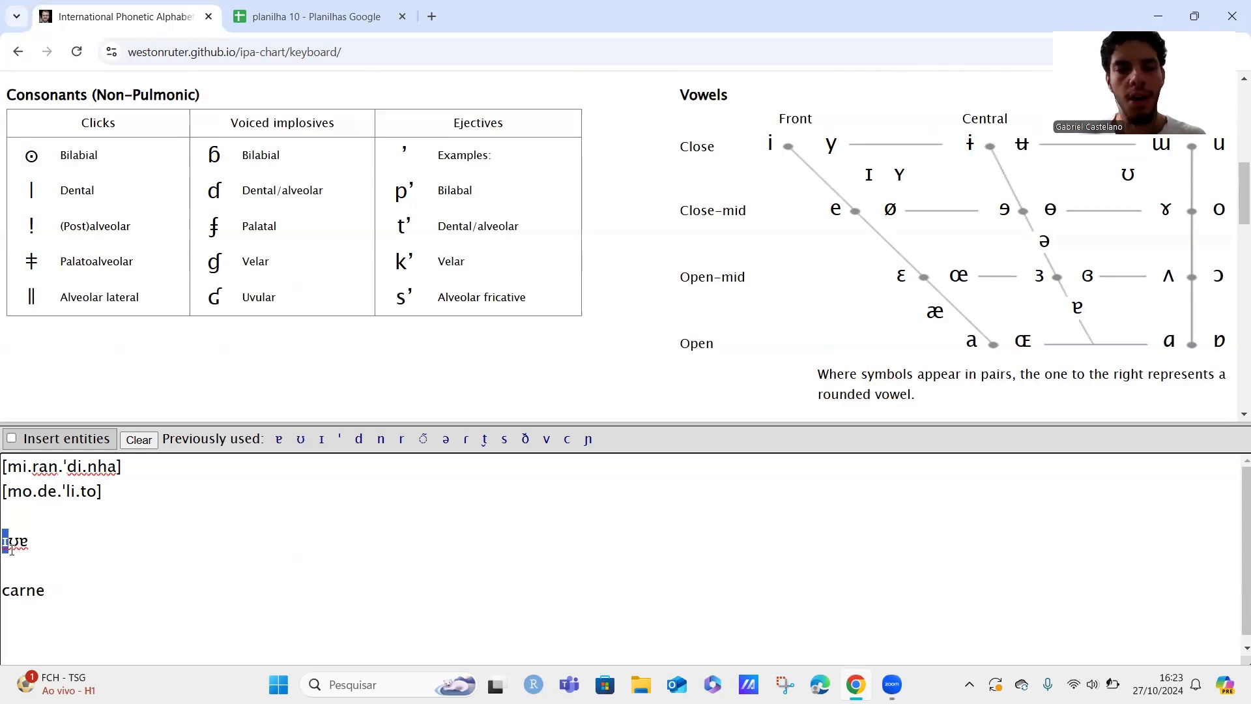
click(61, 604)
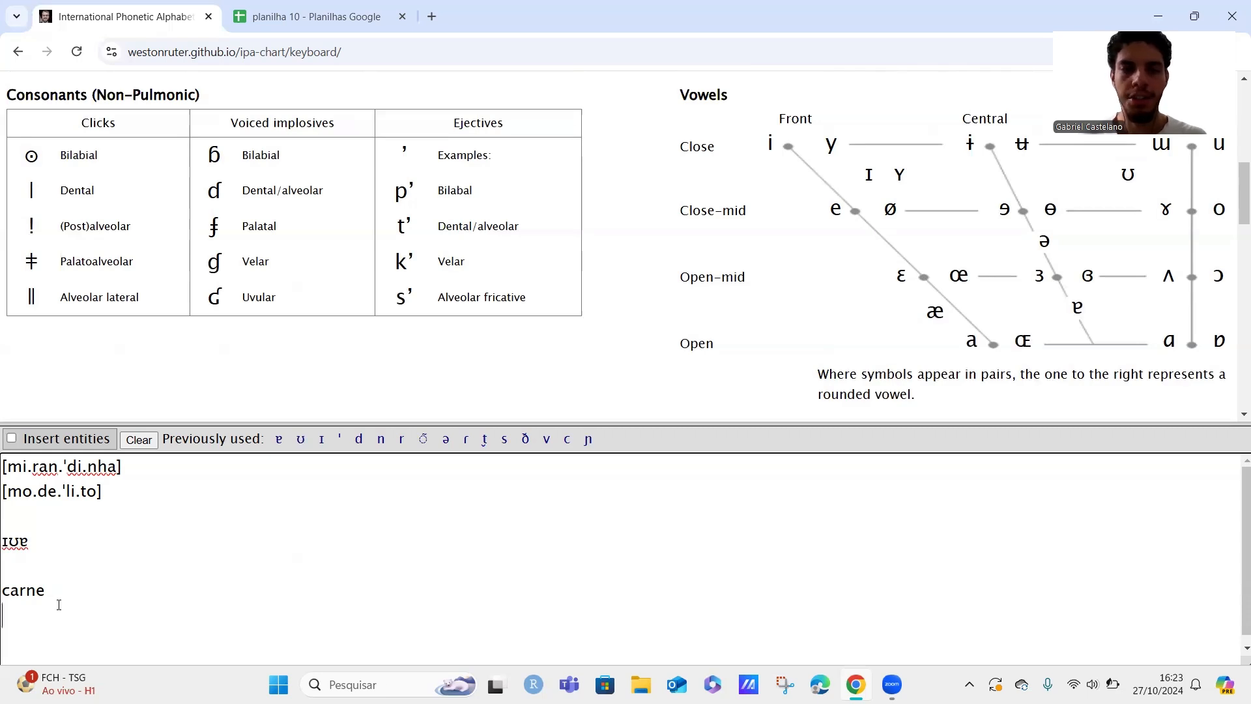
Add the example words carro and cara on separate lines under carne, highlighting the symbol ʊ for carro
text(carro)
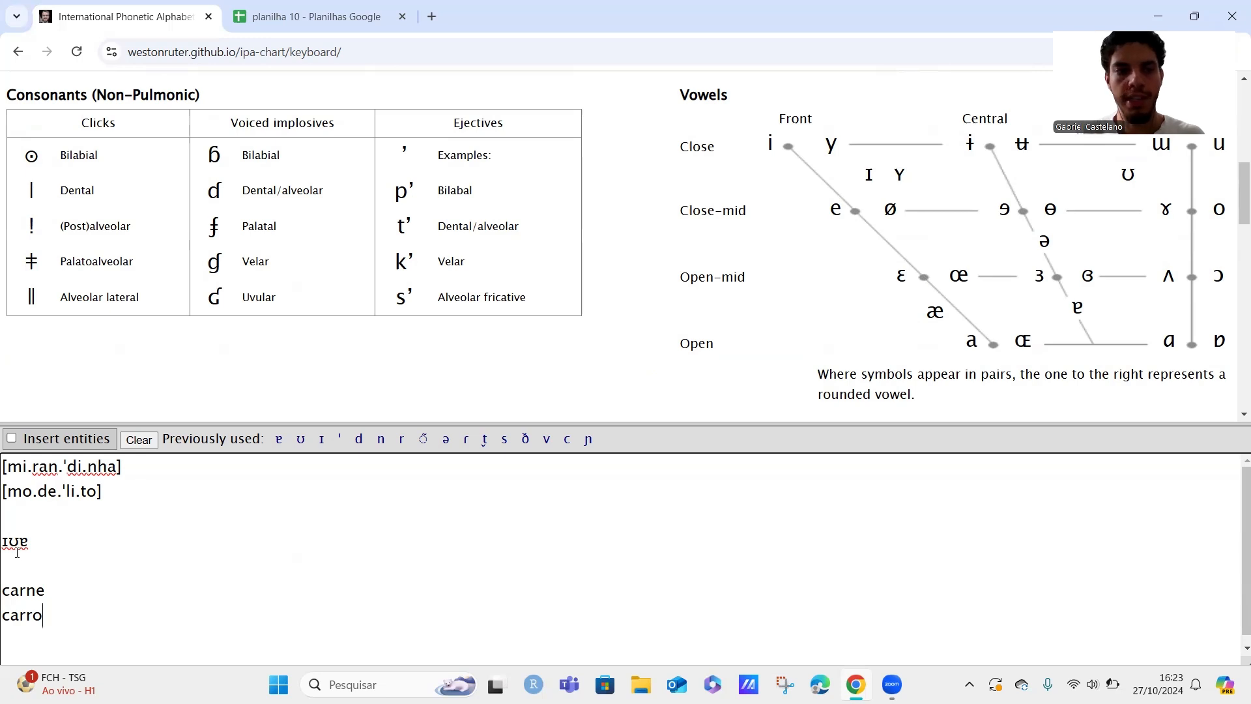
drag(8, 540, 19, 543)
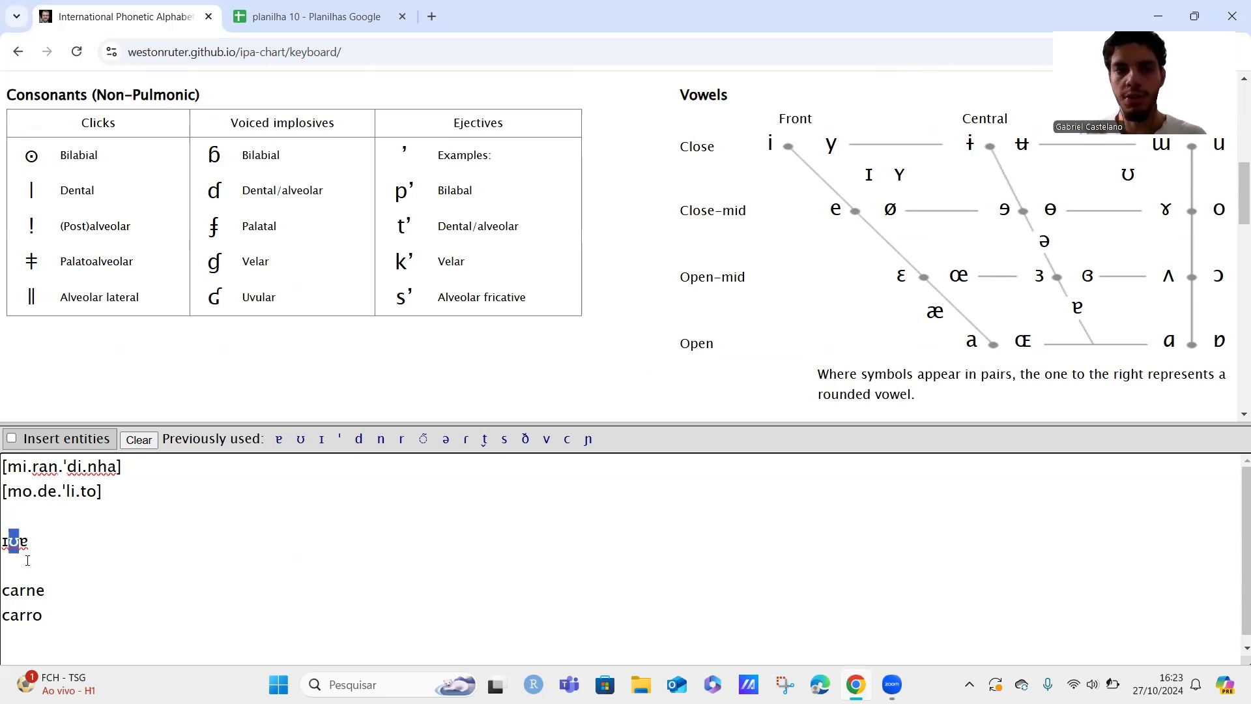
click(68, 614)
key(Return)
text(cara)
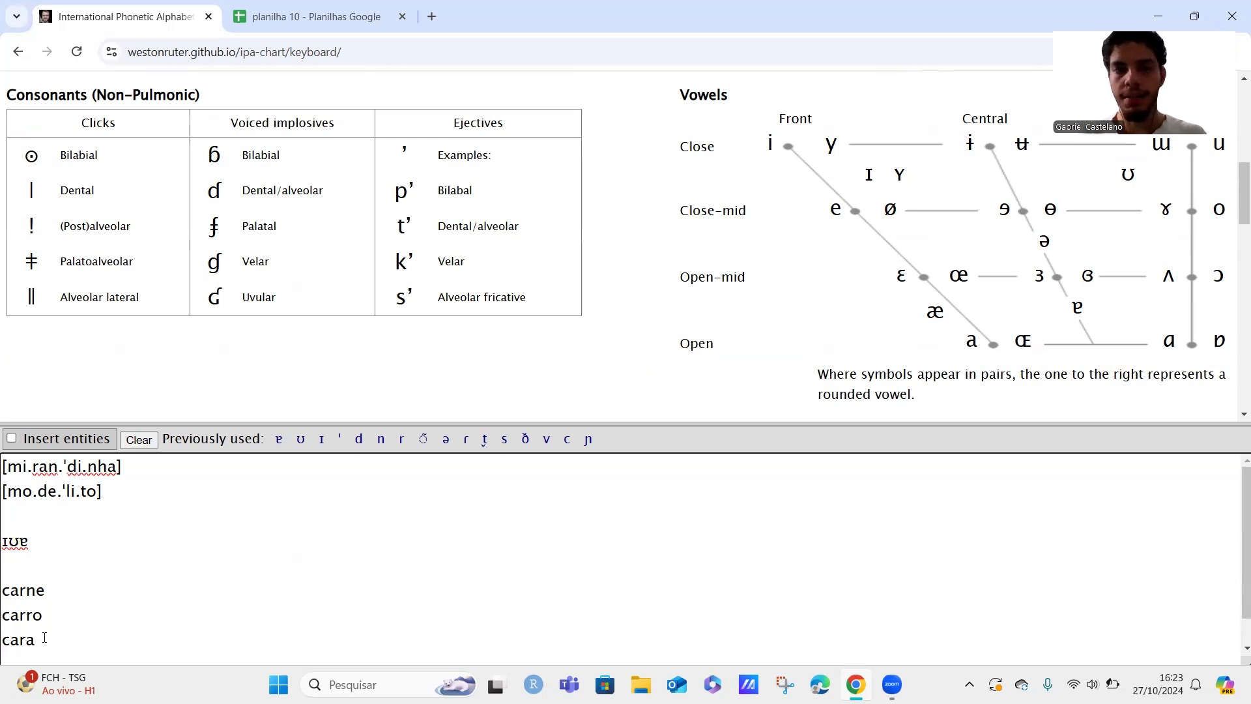
Compare the final a of cara with the symbol ɐ and review the row of reduced vowels by highlighting them
mouse_move(19, 641)
mouse_down()
mouse_move(3, 642)
mouse_move(35, 641)
mouse_move(21, 644)
mouse_up()
drag(30, 544, 23, 549)
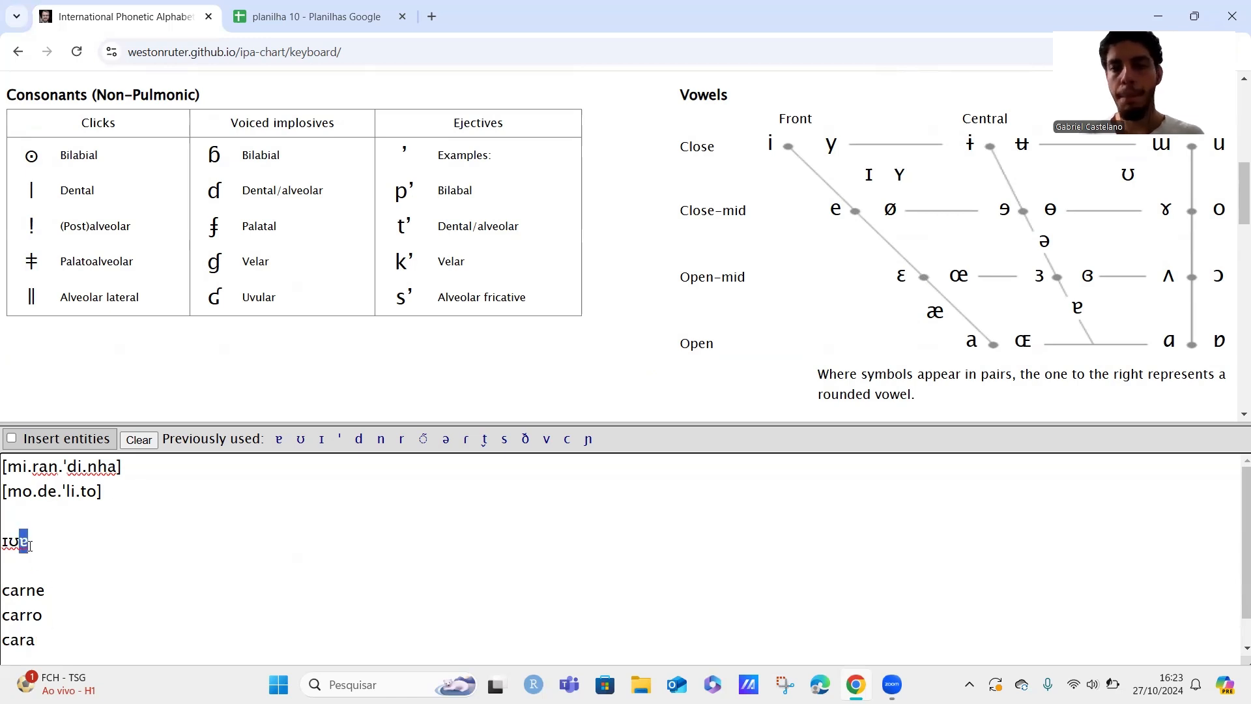
click(32, 541)
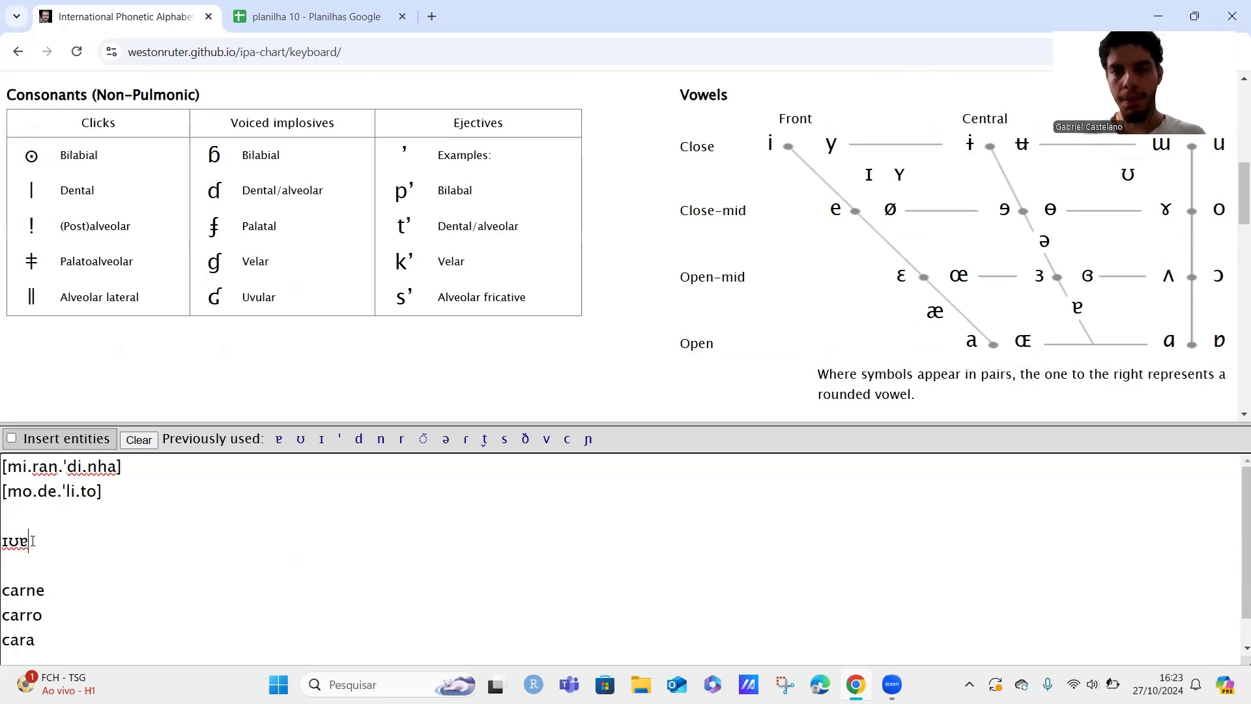
drag(32, 541, 8, 549)
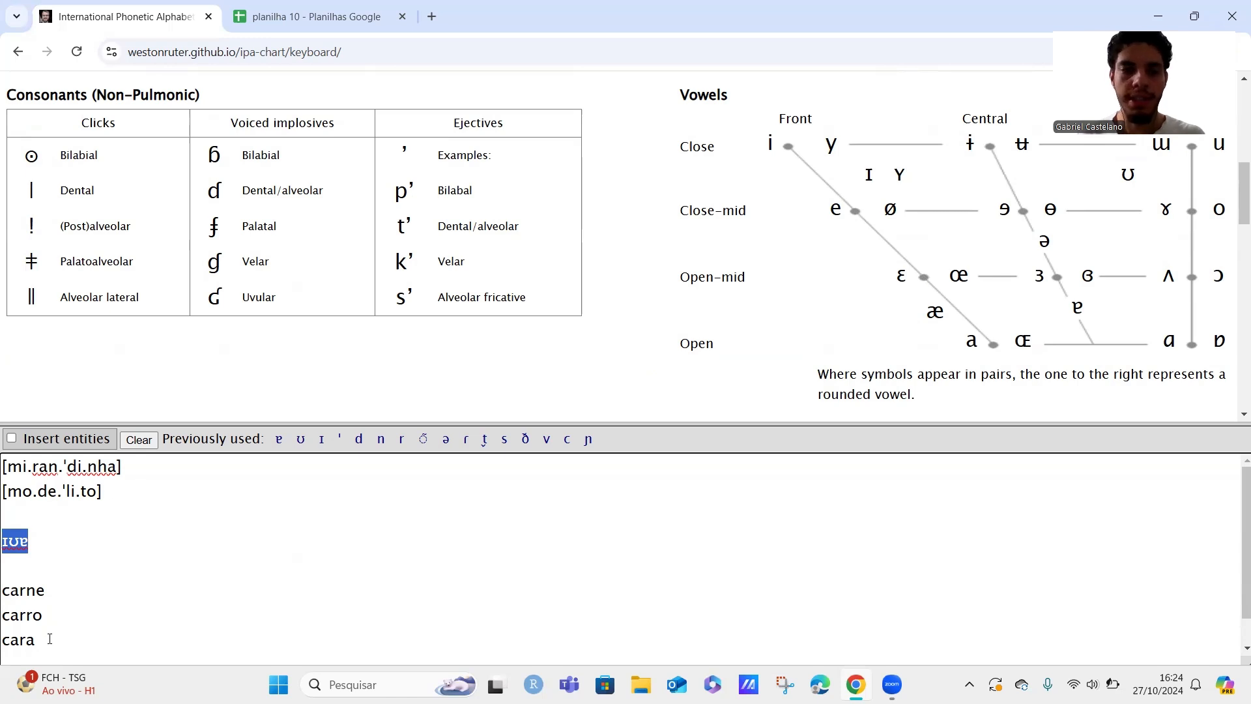
click(34, 637)
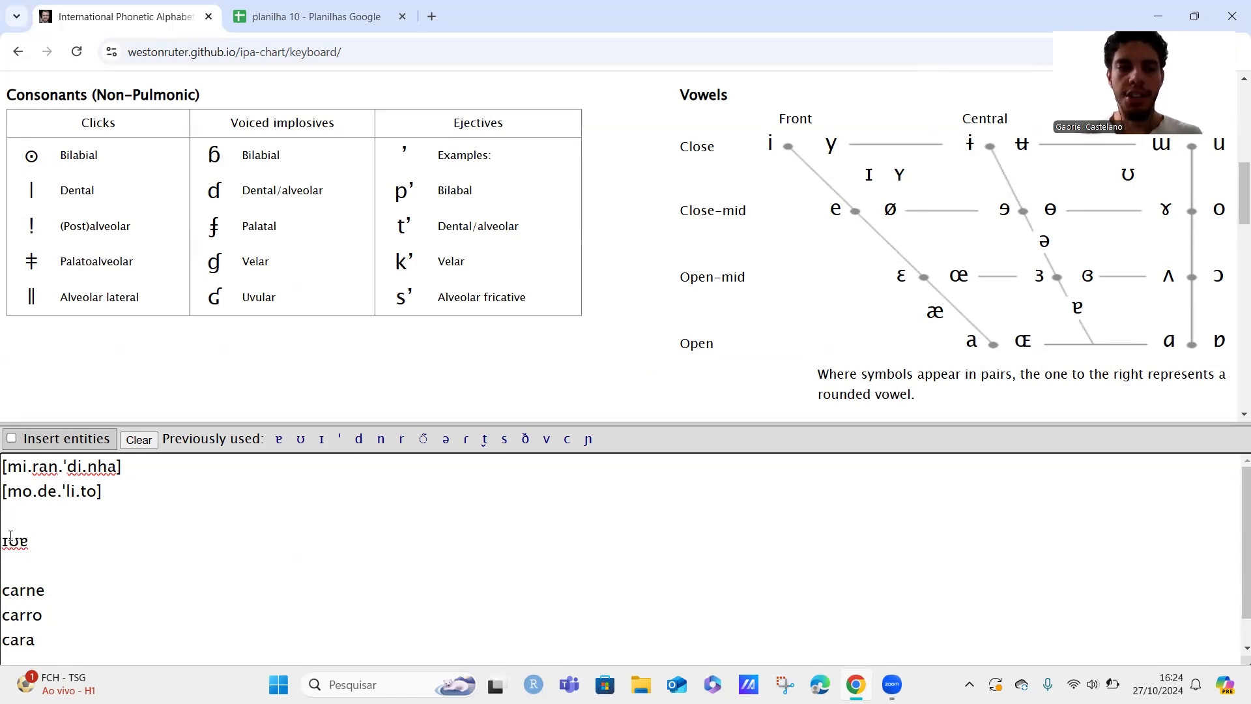
drag(18, 540, 30, 543)
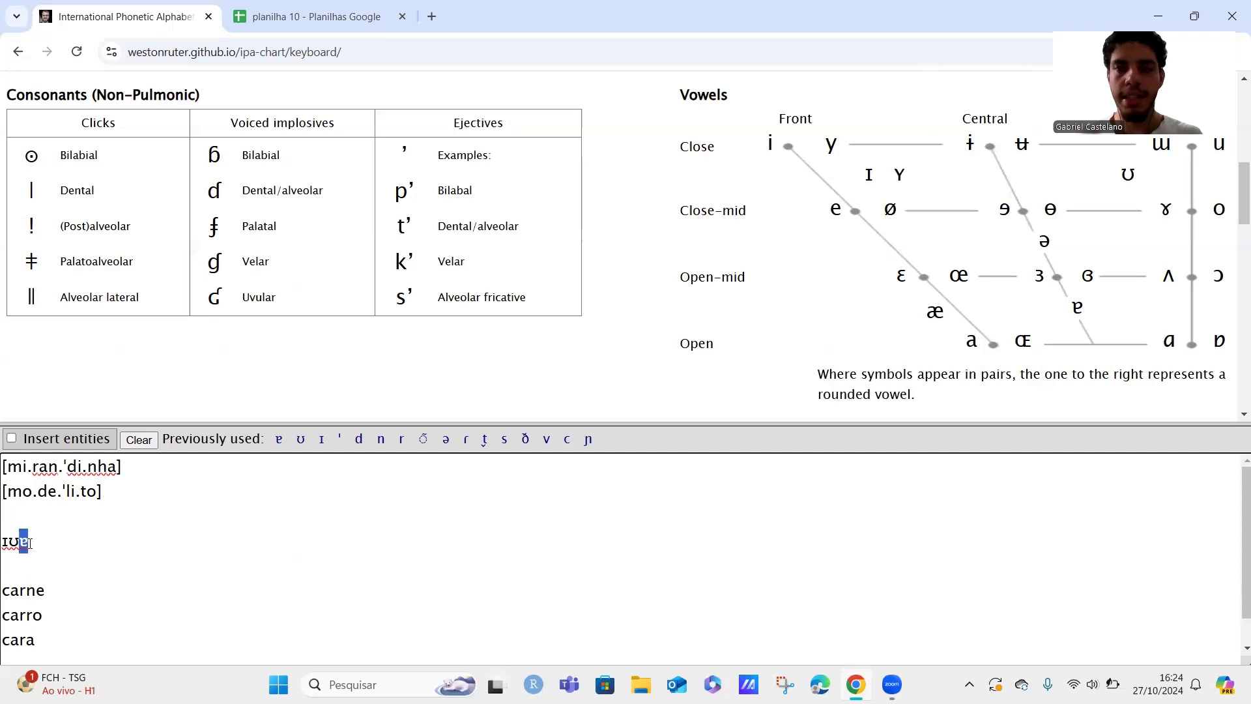
click(45, 639)
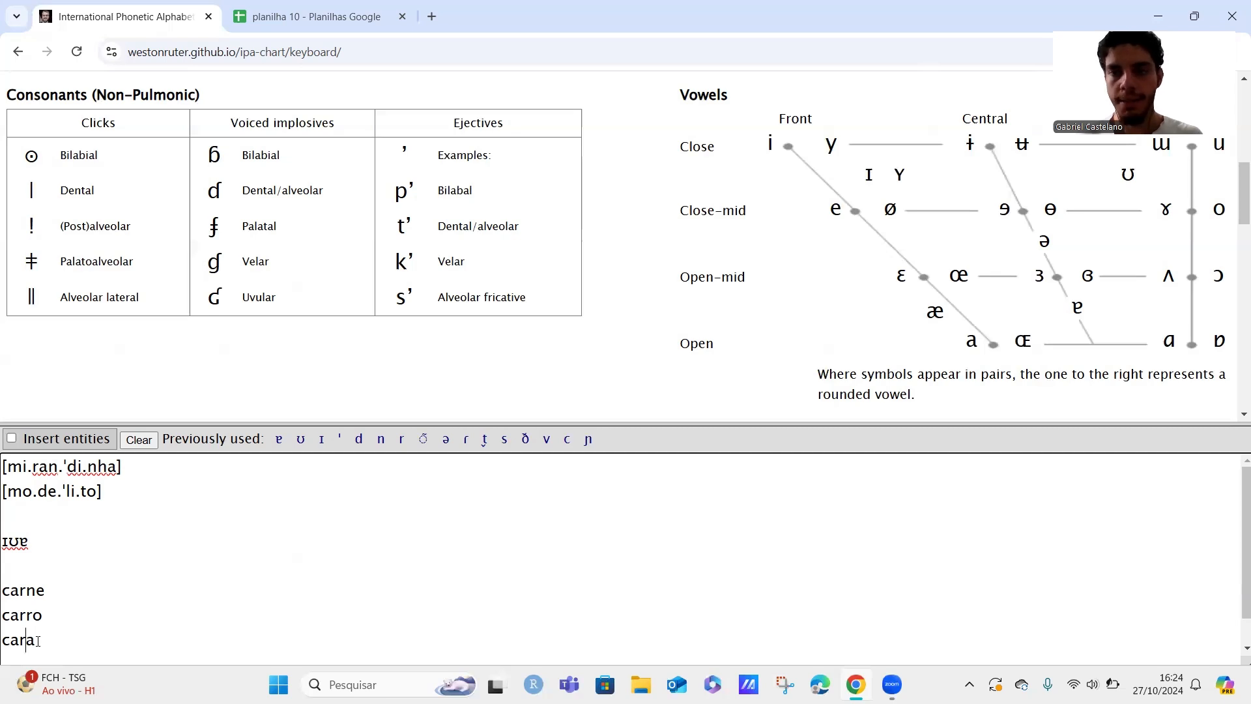
drag(35, 641, 26, 645)
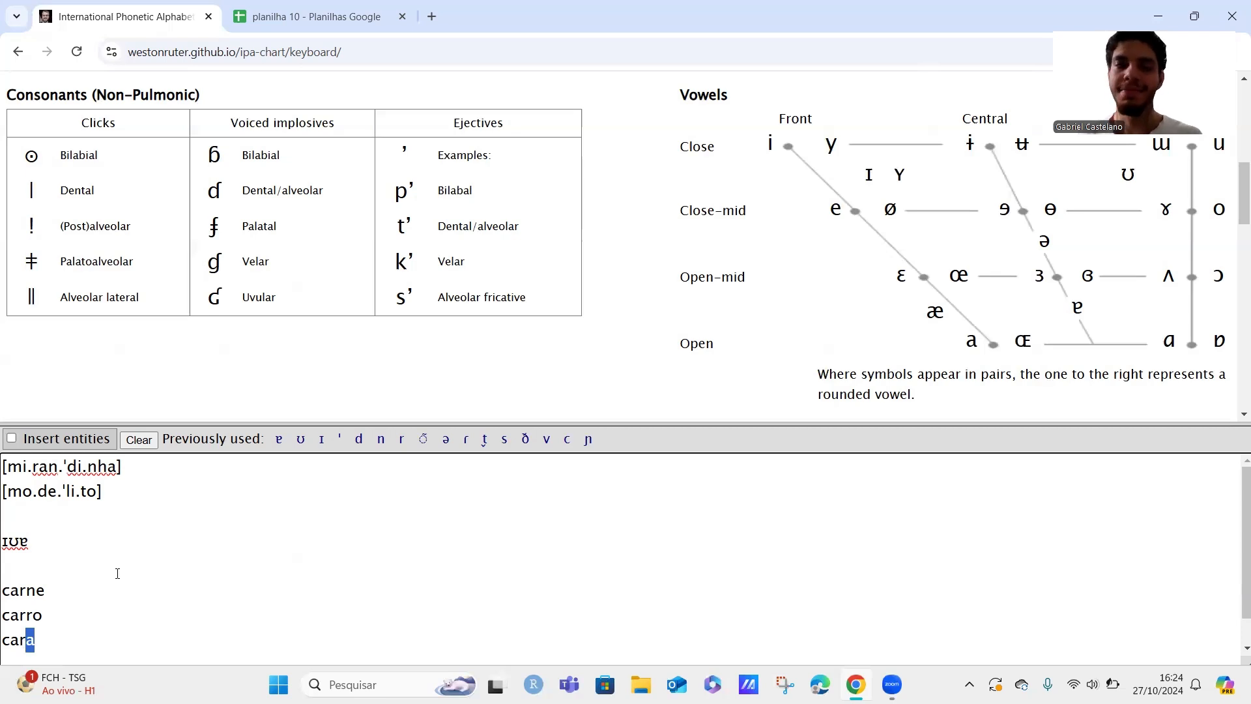
Replace the final o of the modelito transcription with the reduced vowel ʊ, giving [mo.de.ˈli.tʊ]
click(84, 505)
click(98, 493)
key(BackSpace)
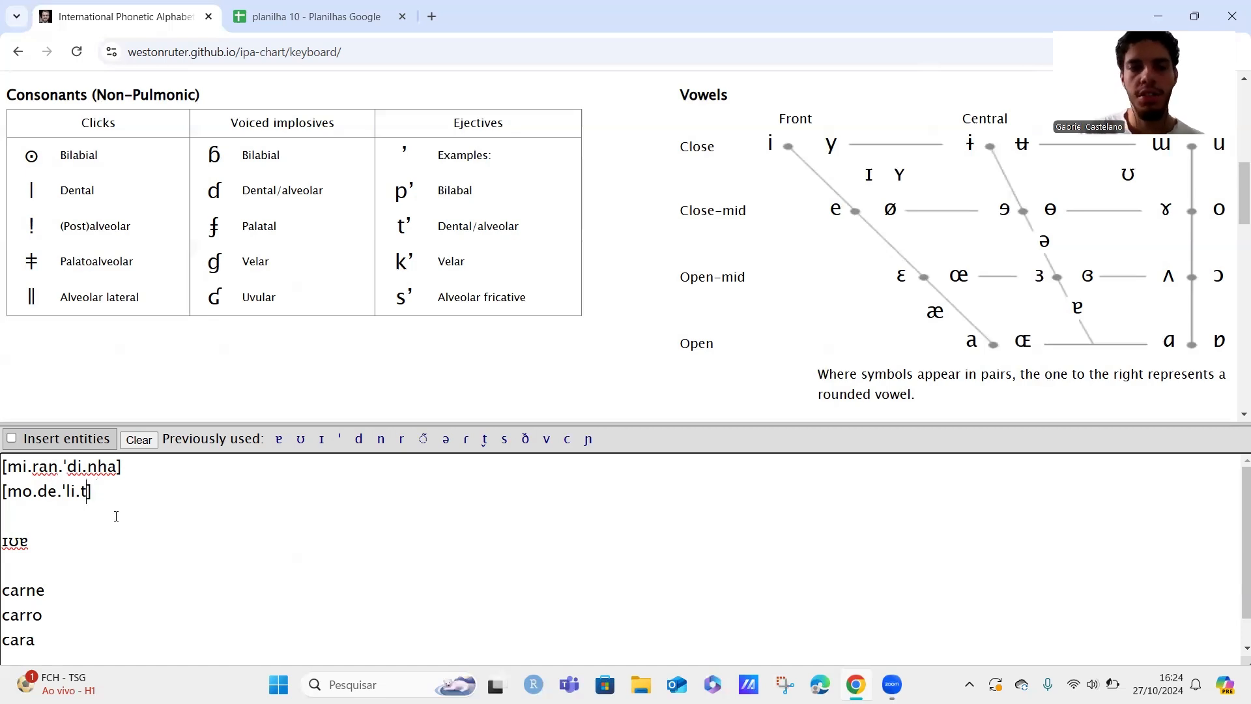
click(1128, 174)
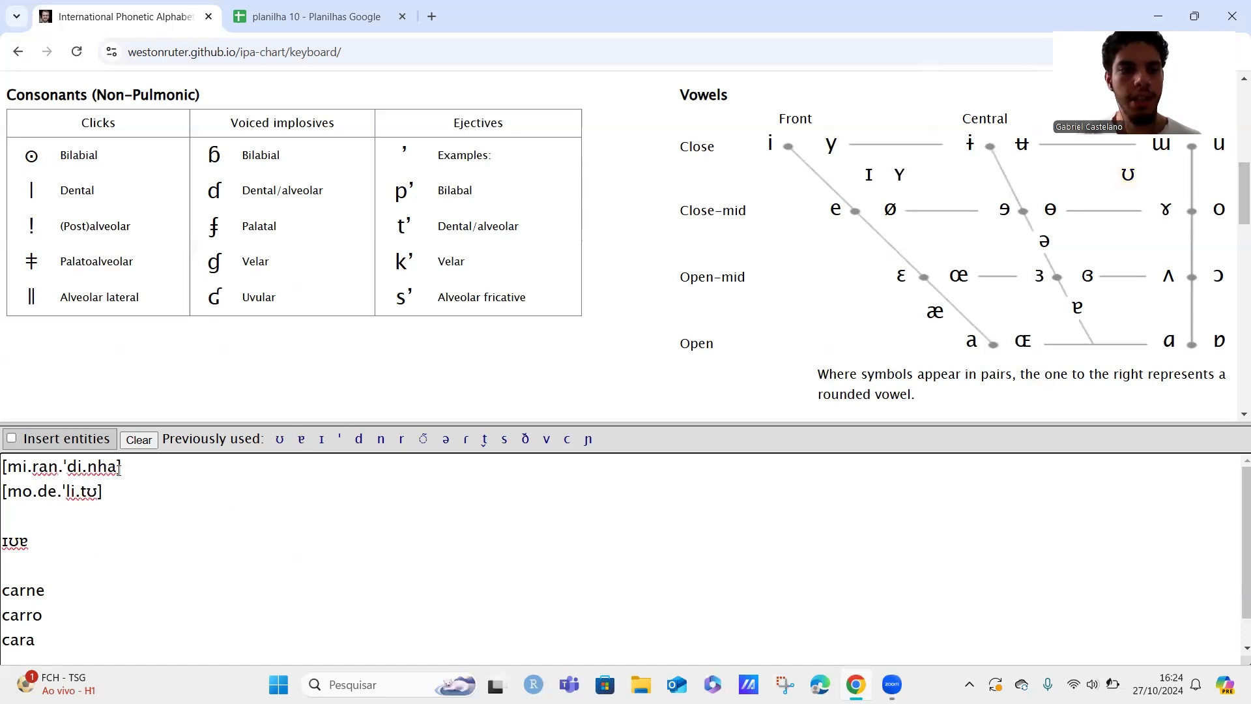
Replace the a in the syllable "ran" of the first transcription with the schwa symbol ə
drag(5, 490, 99, 490)
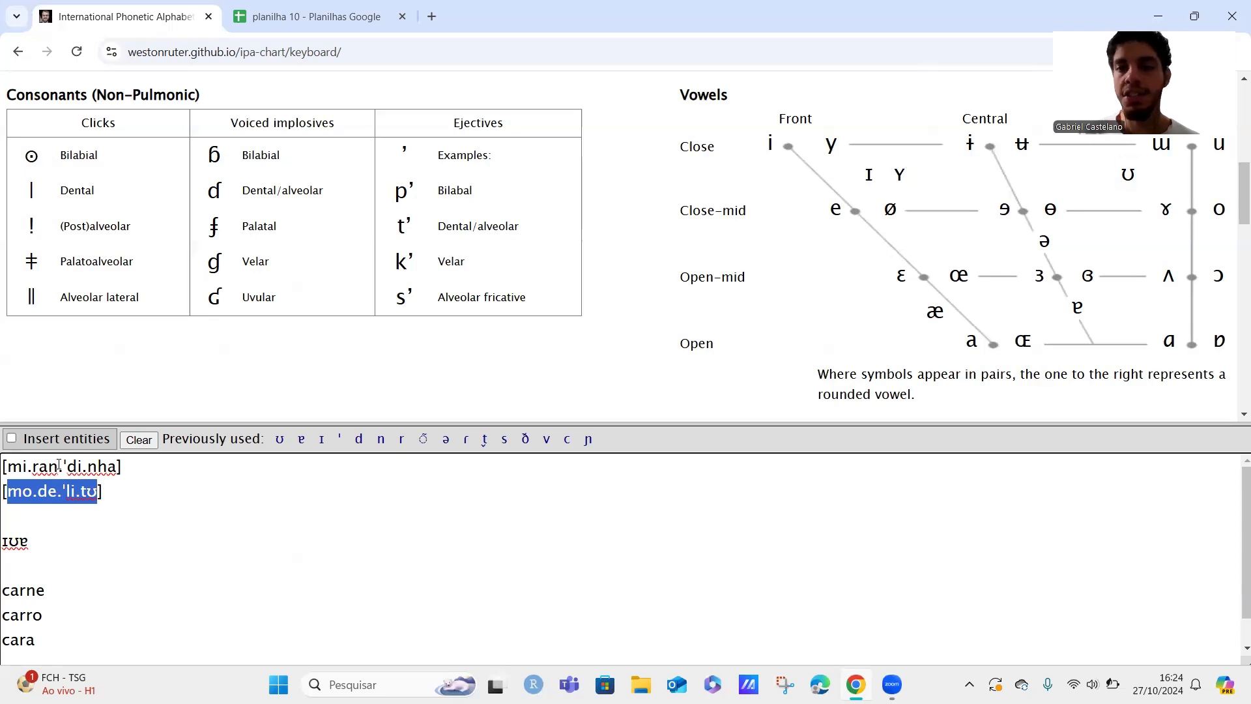
drag(7, 467, 56, 461)
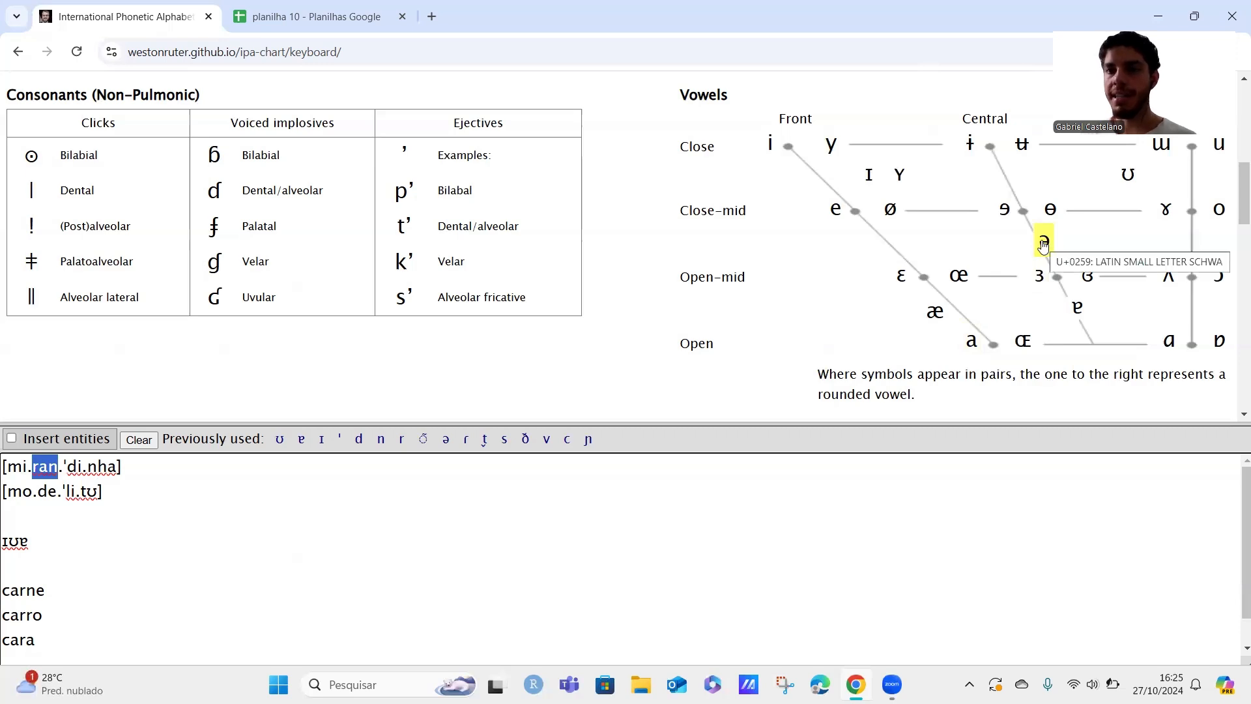
click(49, 466)
key(BackSpace)
click(1045, 241)
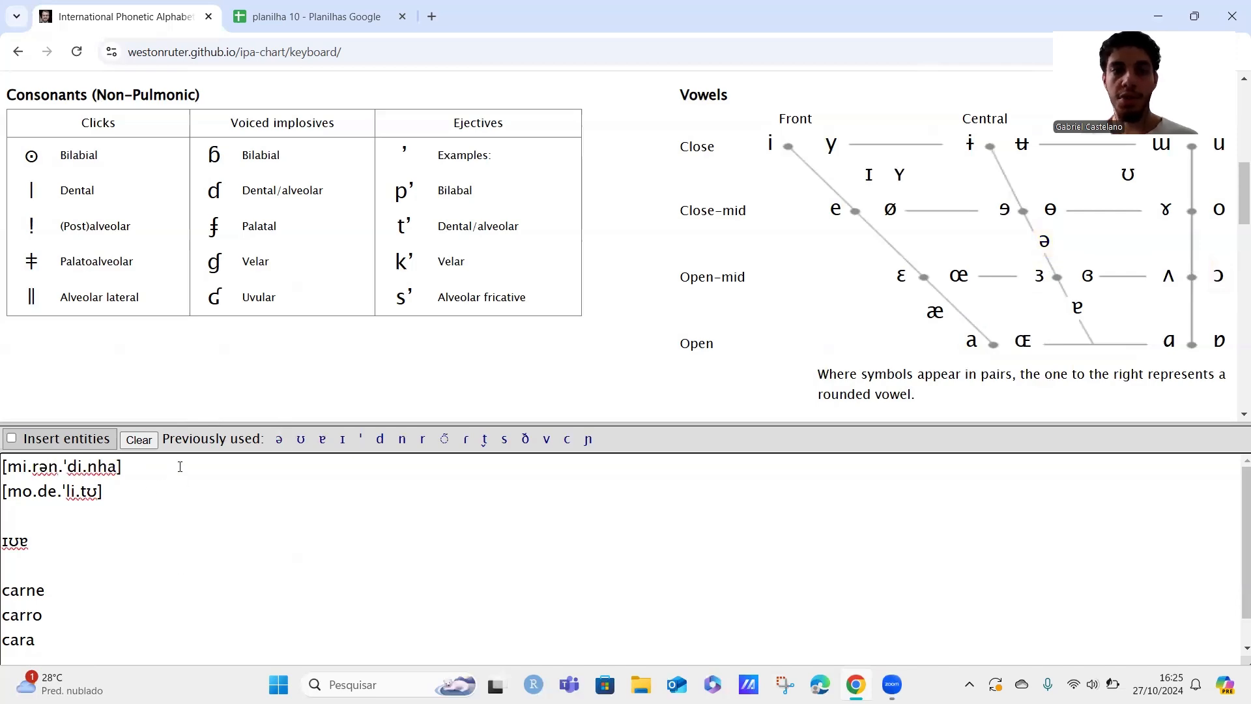
Add the Nasalized diacritic over the schwa in the first transcription's second syllable
scroll(606, 257, down, 5)
scroll(605, 257, down, 5)
scroll(26, 147, up, 2)
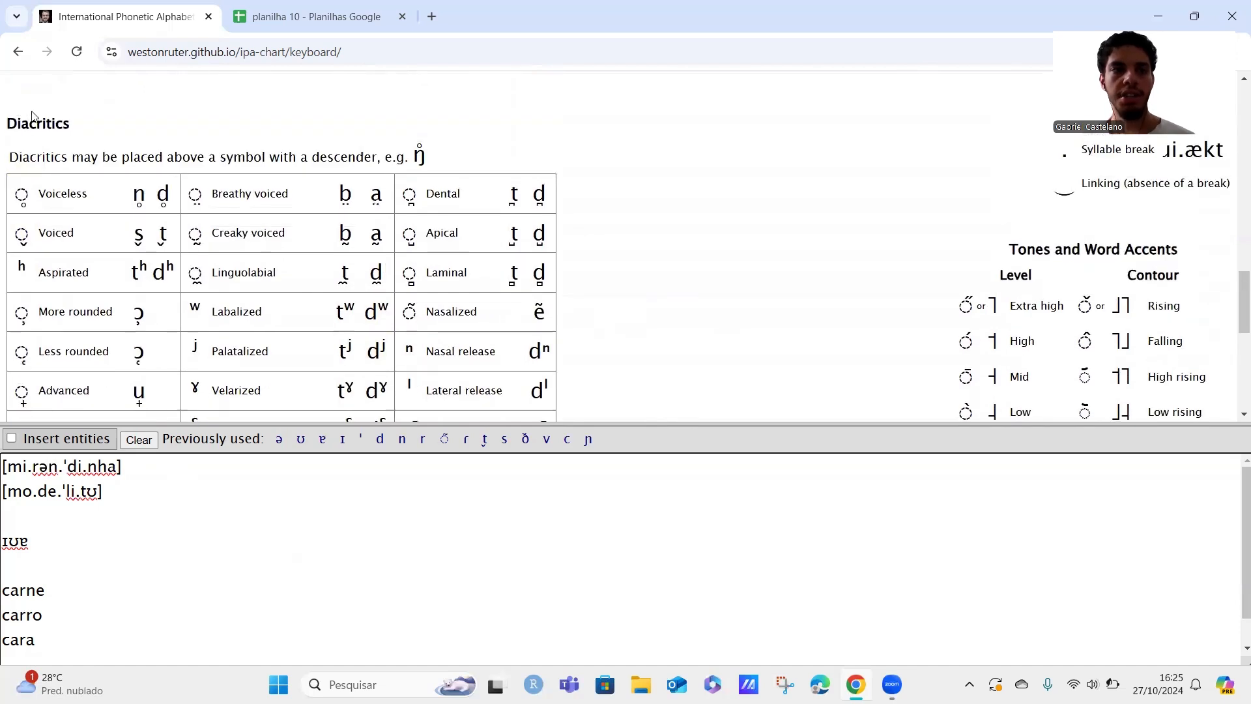
scroll(495, 186, down, 1)
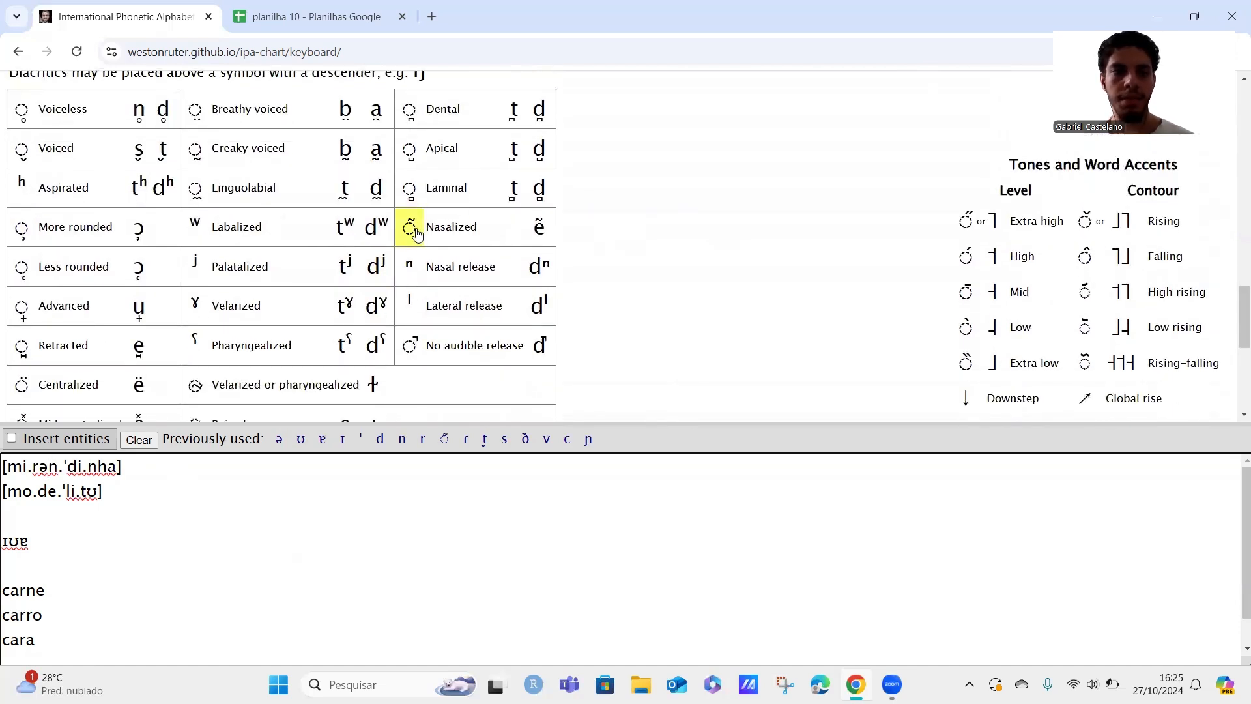
click(417, 233)
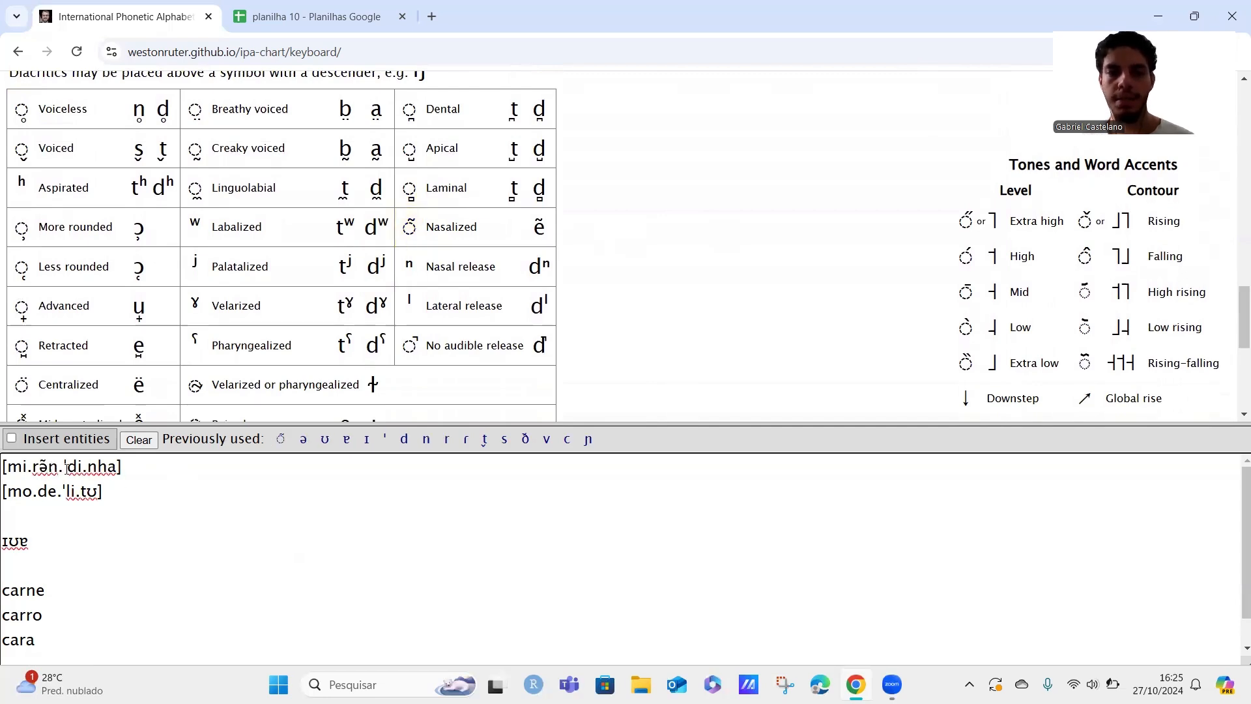
Delete the n after the nasalized schwa while keeping the syllable period, giving [mi.rə̃.ˈdi.nha]
scroll(77, 465, down, 1)
key(Right)
key(Delete)
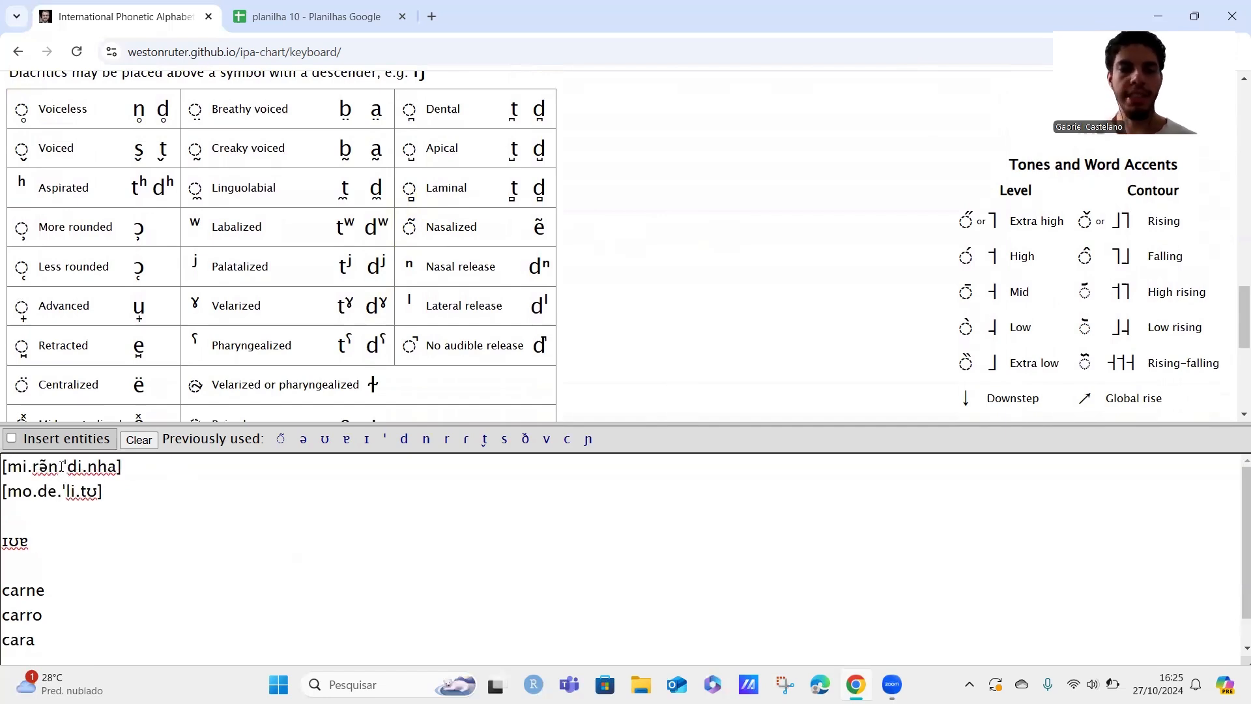
text(.)
drag(60, 466, 51, 472)
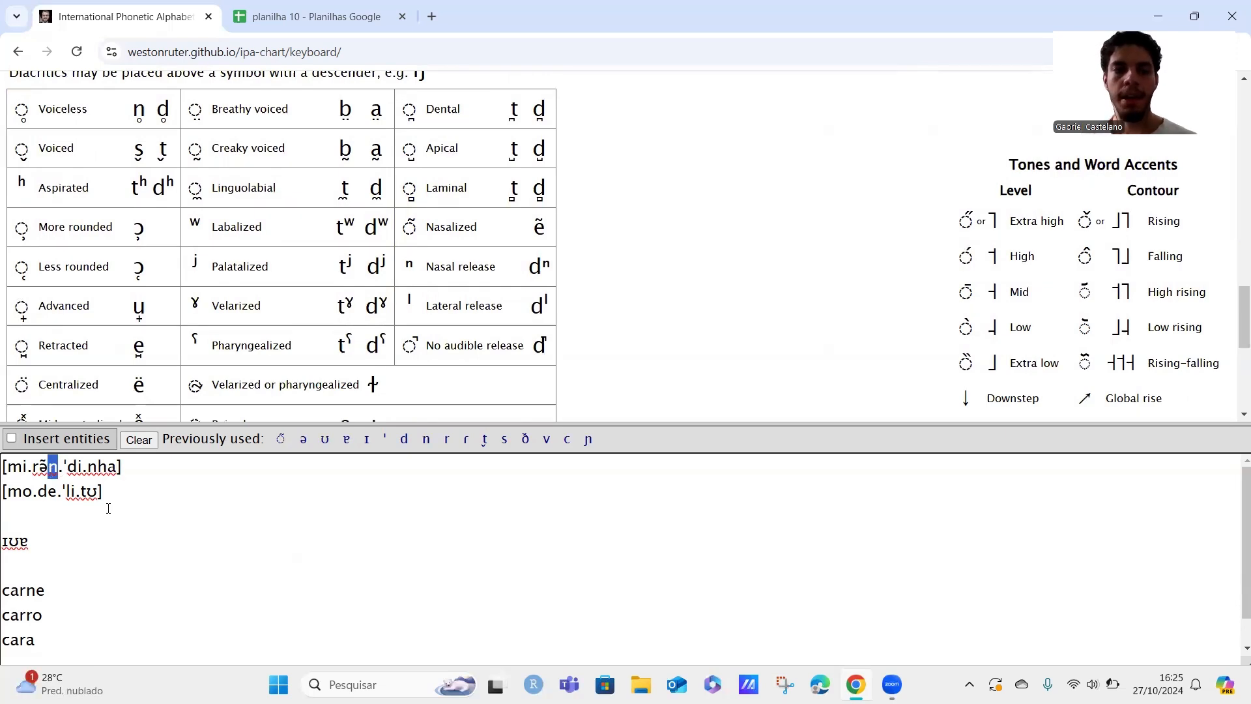
key(BackSpace)
drag(41, 469, 44, 469)
click(47, 470)
Try to insert the postalveolar fricative ʒ into the stressed syllable of the first transcription, and delete the misplaced symbol
scroll(135, 395, up, 1)
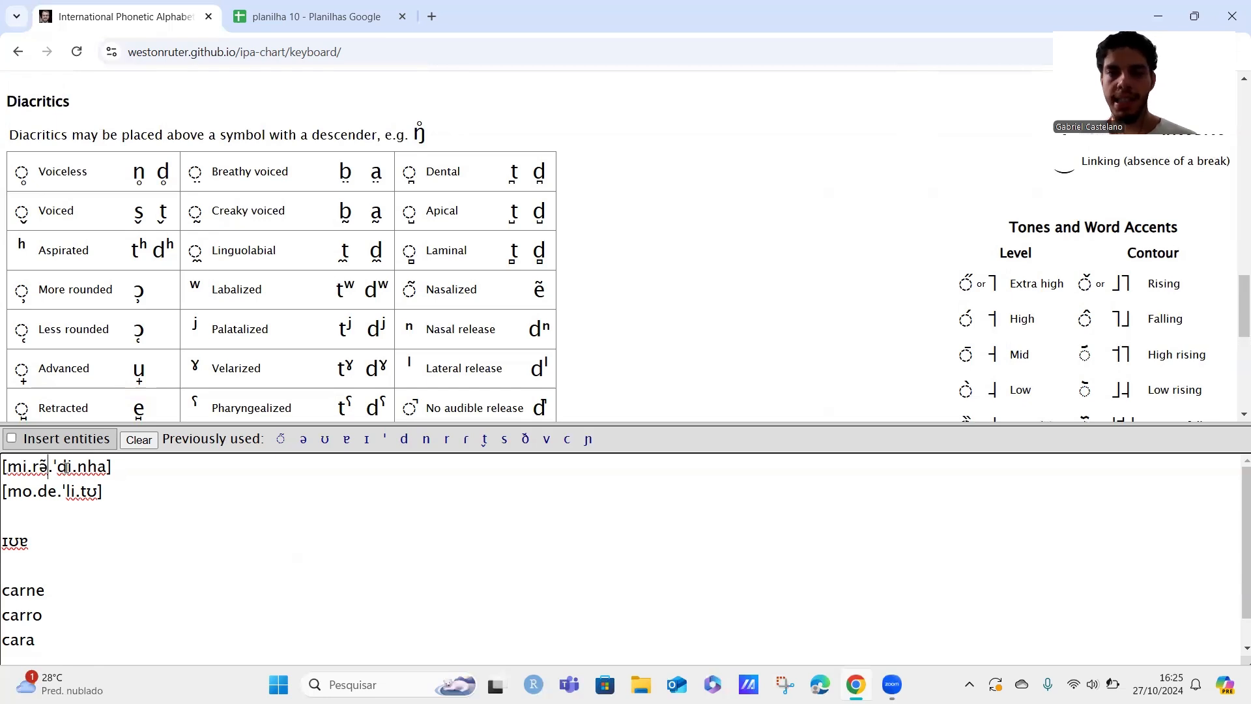
scroll(137, 326, up, 2)
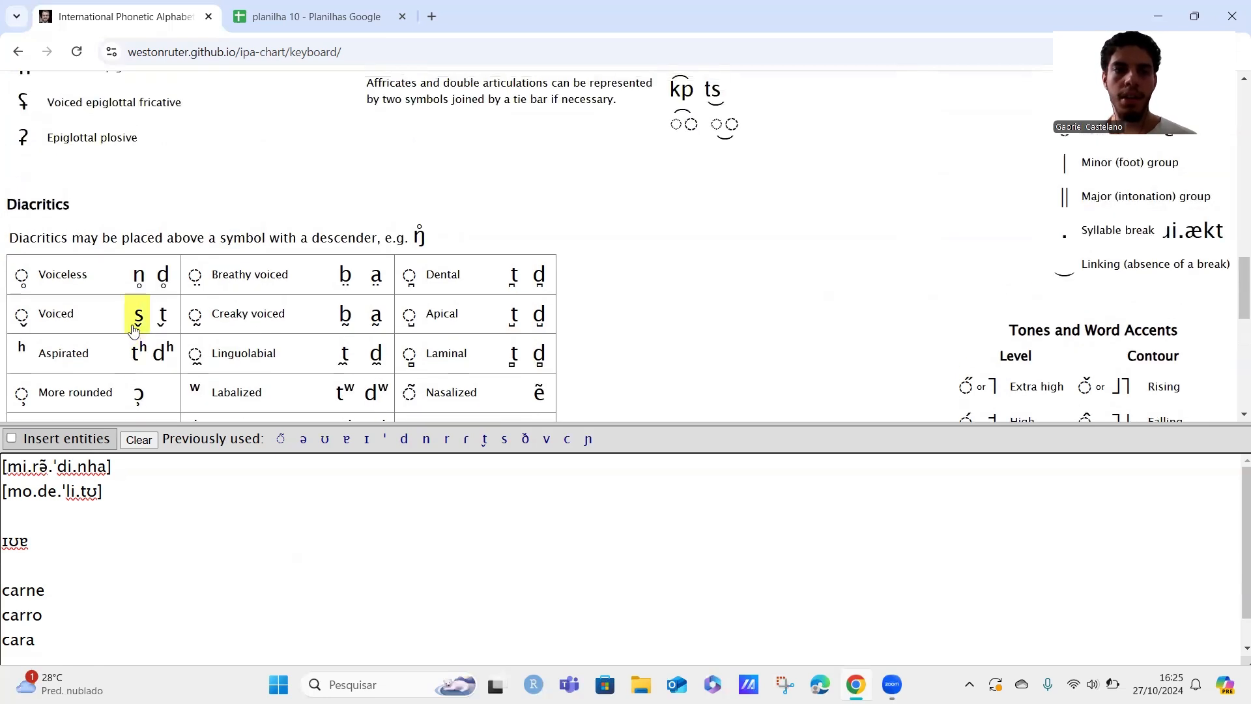
scroll(134, 326, down, 3)
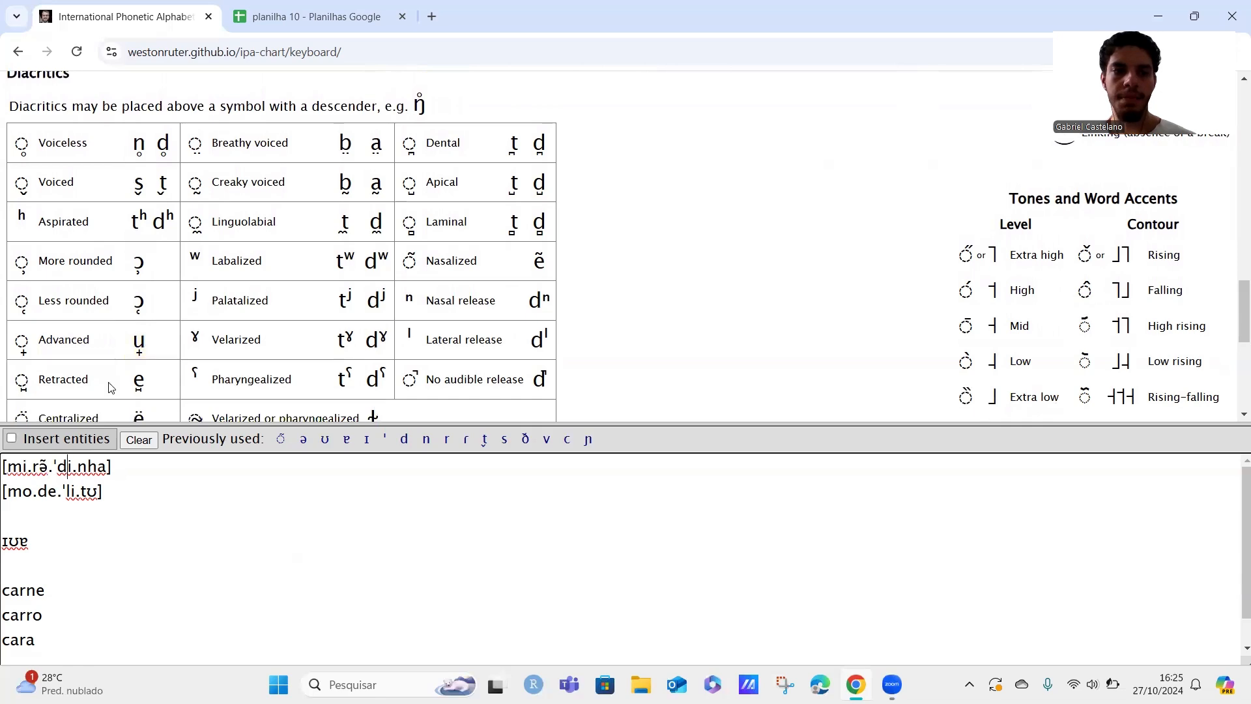
drag(38, 492, 48, 466)
scroll(193, 260, up, 5)
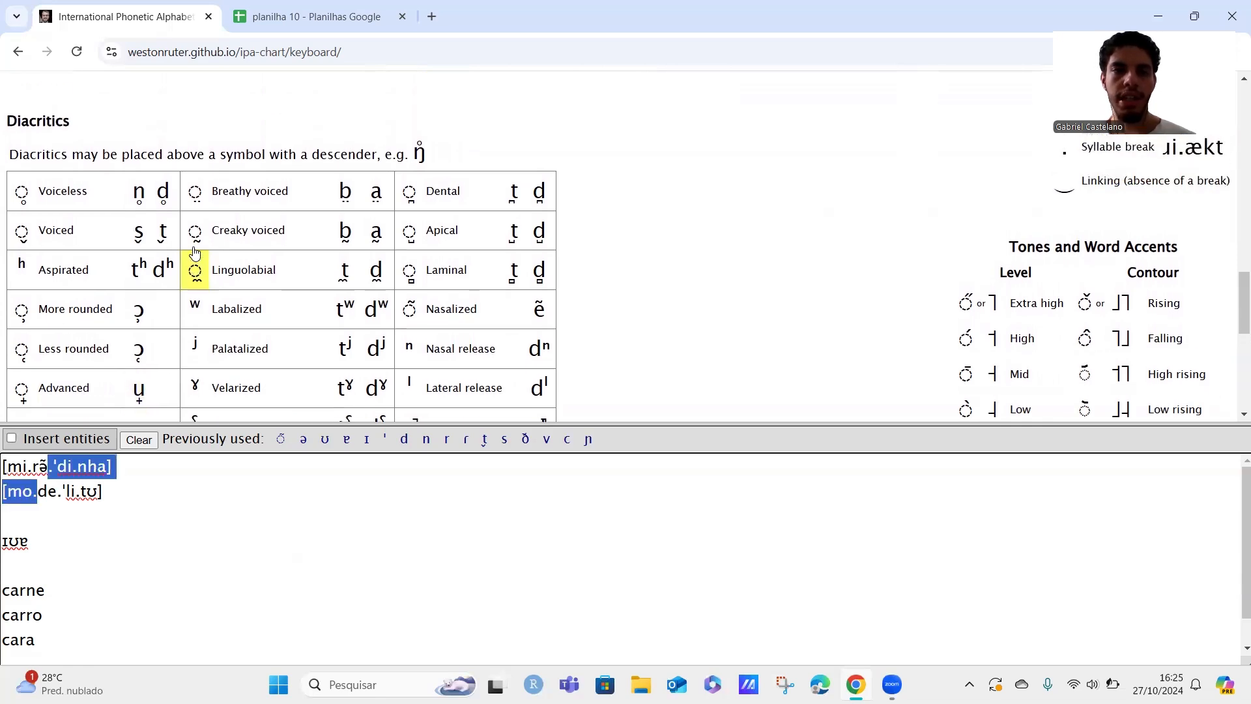
scroll(193, 251, up, 12)
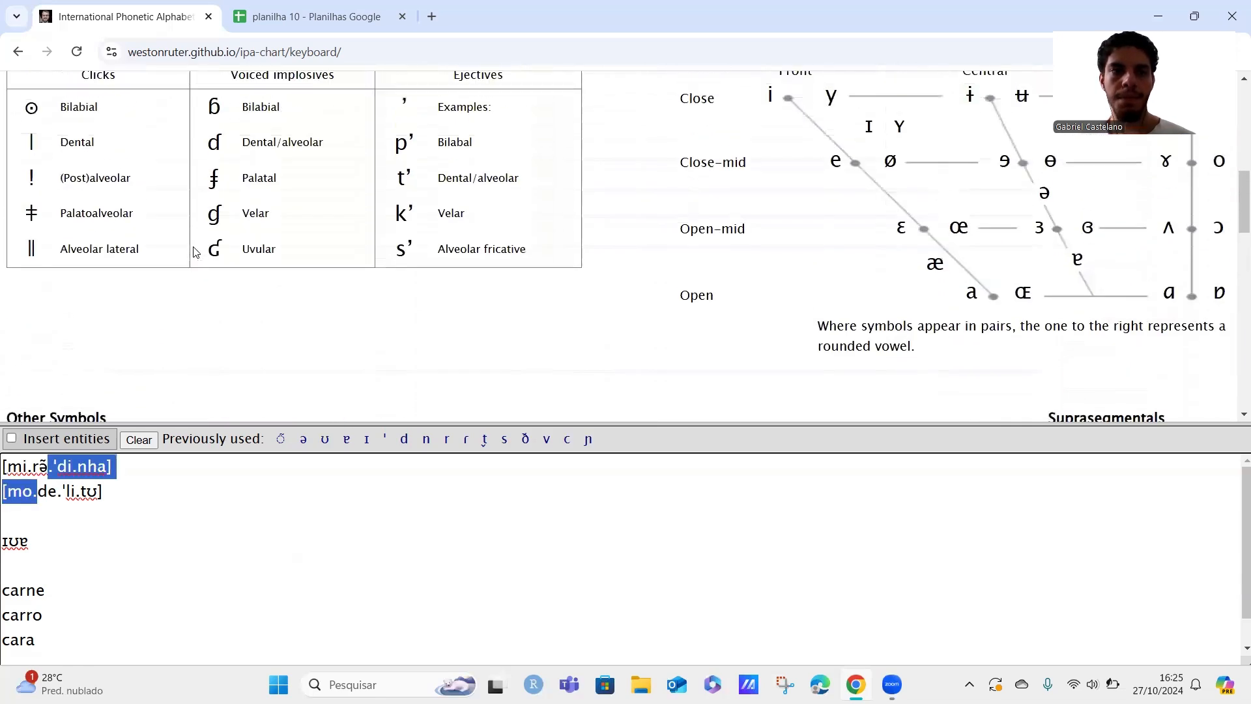
scroll(193, 251, up, 1)
scroll(564, 251, up, 1)
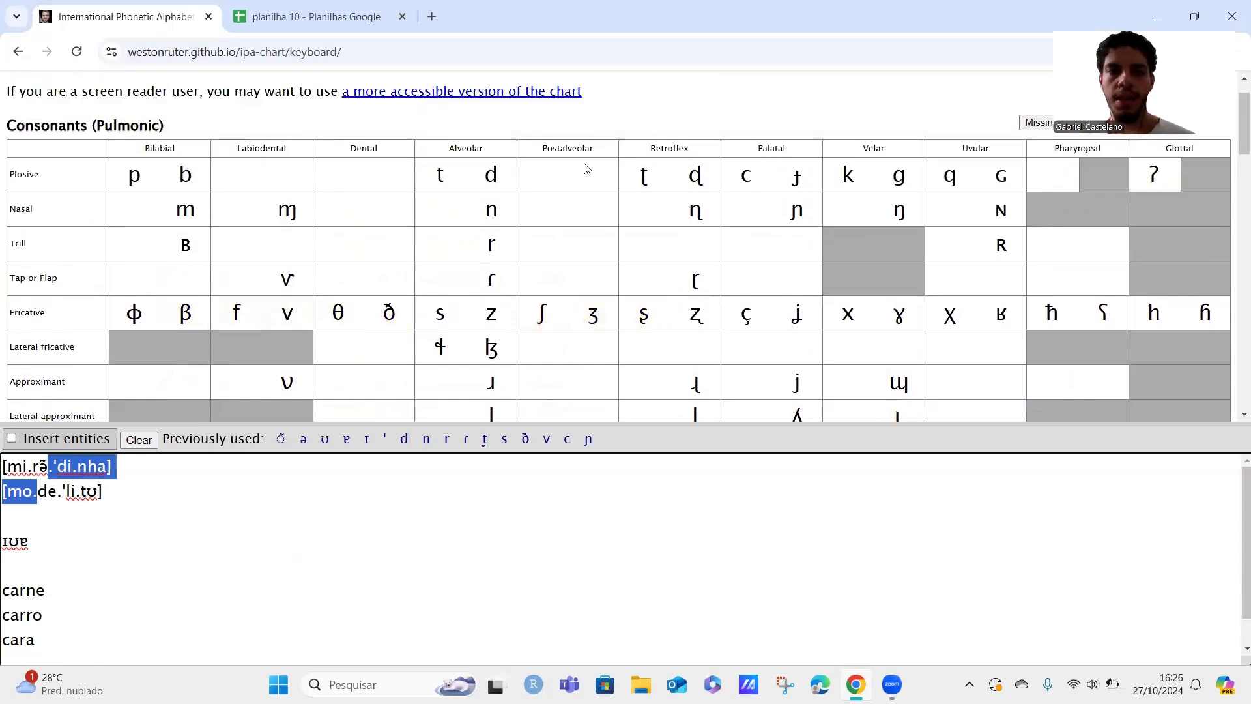
click(600, 313)
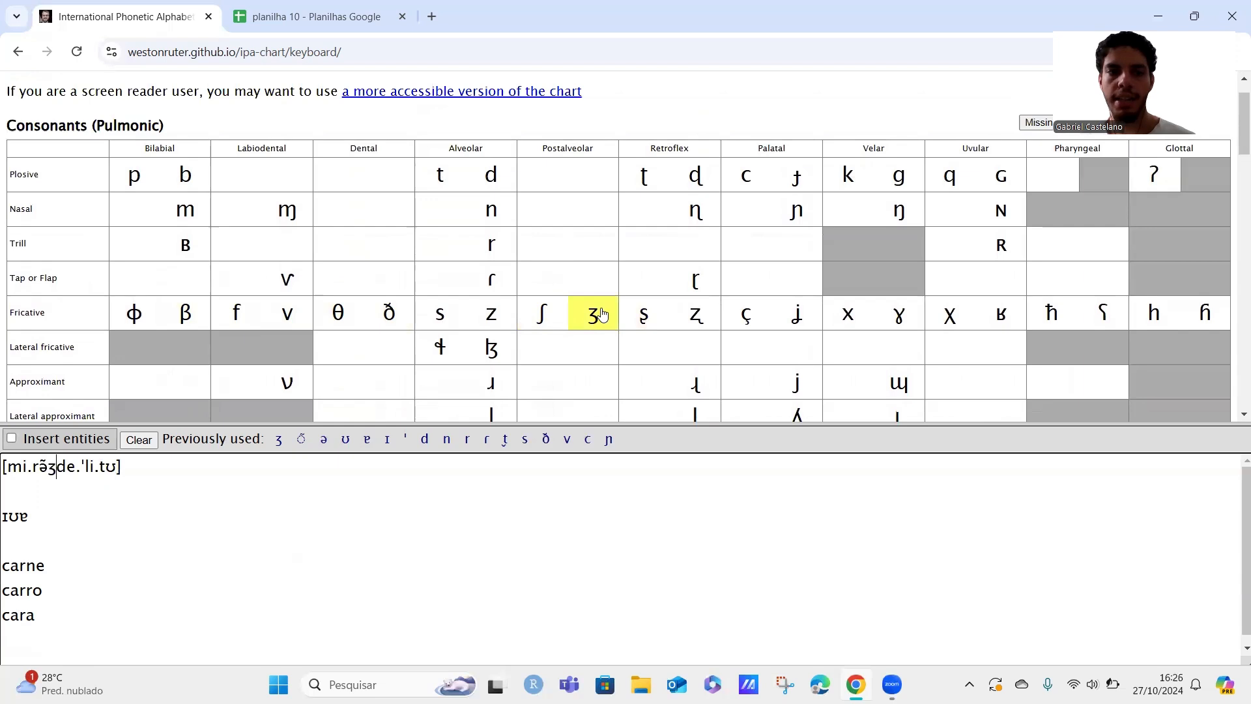
key(BackSpace)
Restore the overwritten parts of the first two transcriptions, including the Nasalized diacritic over the schwa, giving [mi.rə̃.ˈdi.nha] and [mo.de.ˈli.tʊ]
text(.)
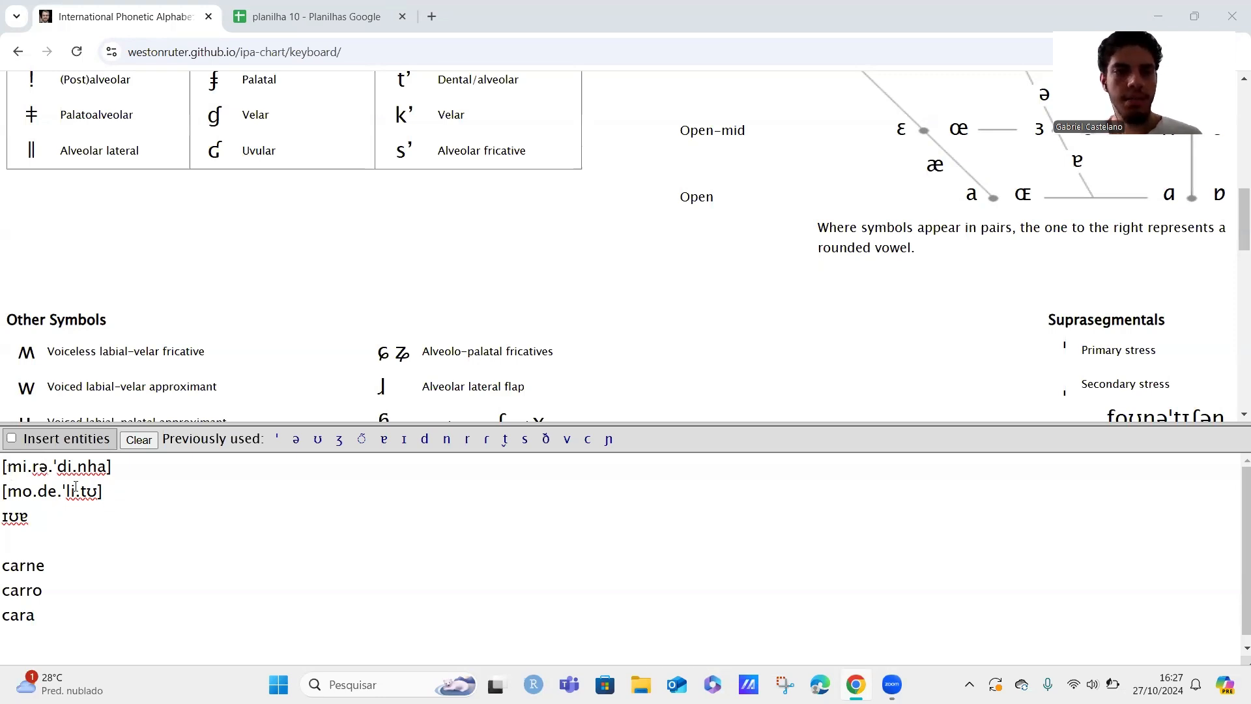
scroll(538, 243, down, 3)
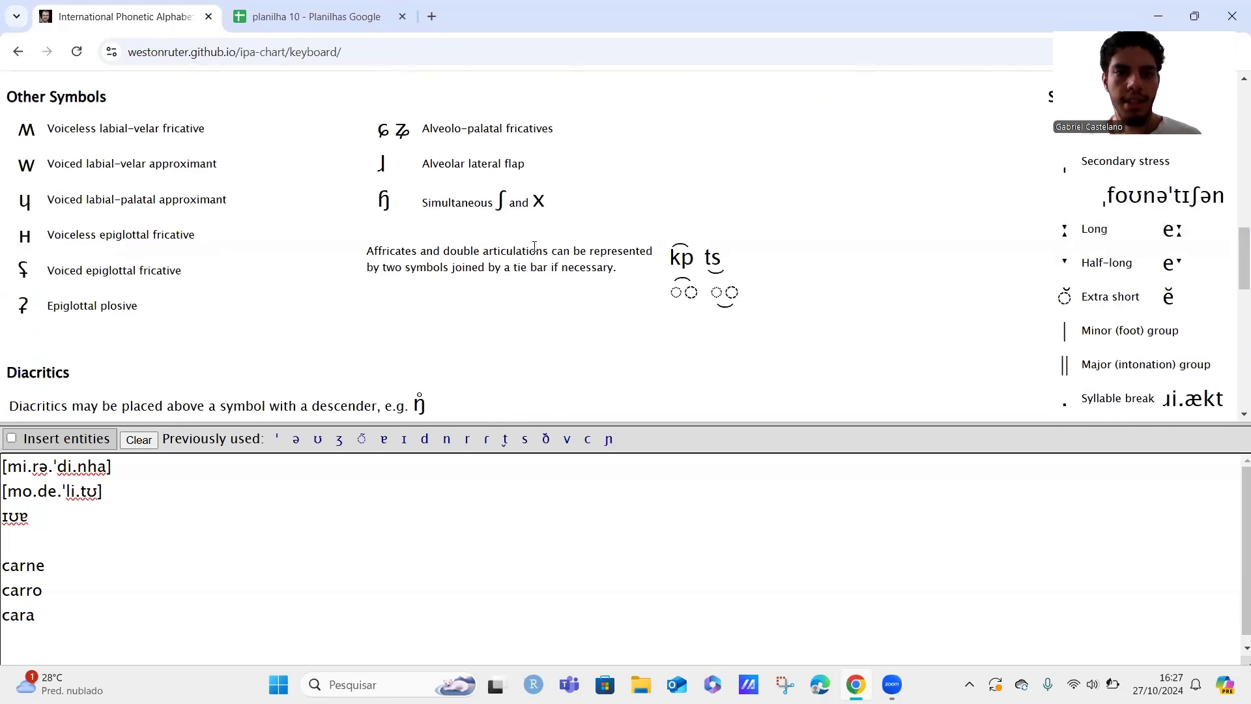
scroll(539, 243, down, 3)
click(409, 308)
Insert the postalveolar fricative ʒ between the d and the i of the first transcription, giving [mi.rə̃.ˈdʒi.nha]
click(70, 464)
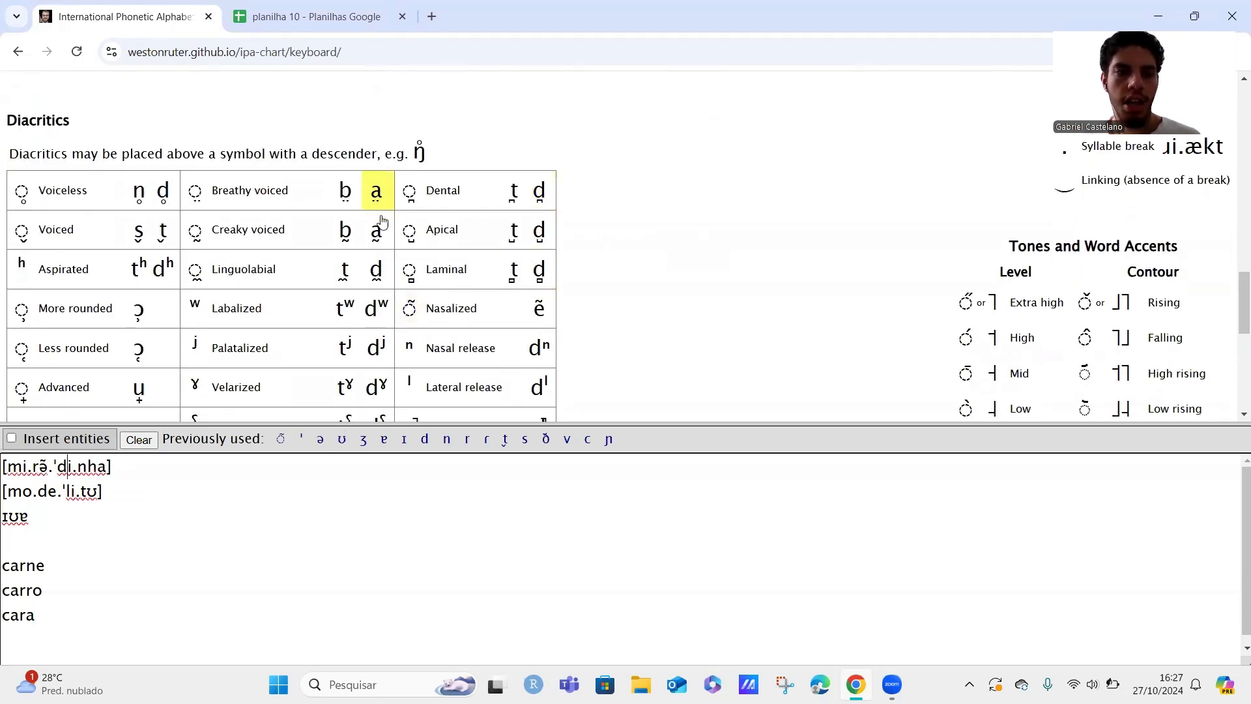
scroll(487, 149, up, 2)
scroll(490, 149, up, 8)
scroll(490, 154, up, 6)
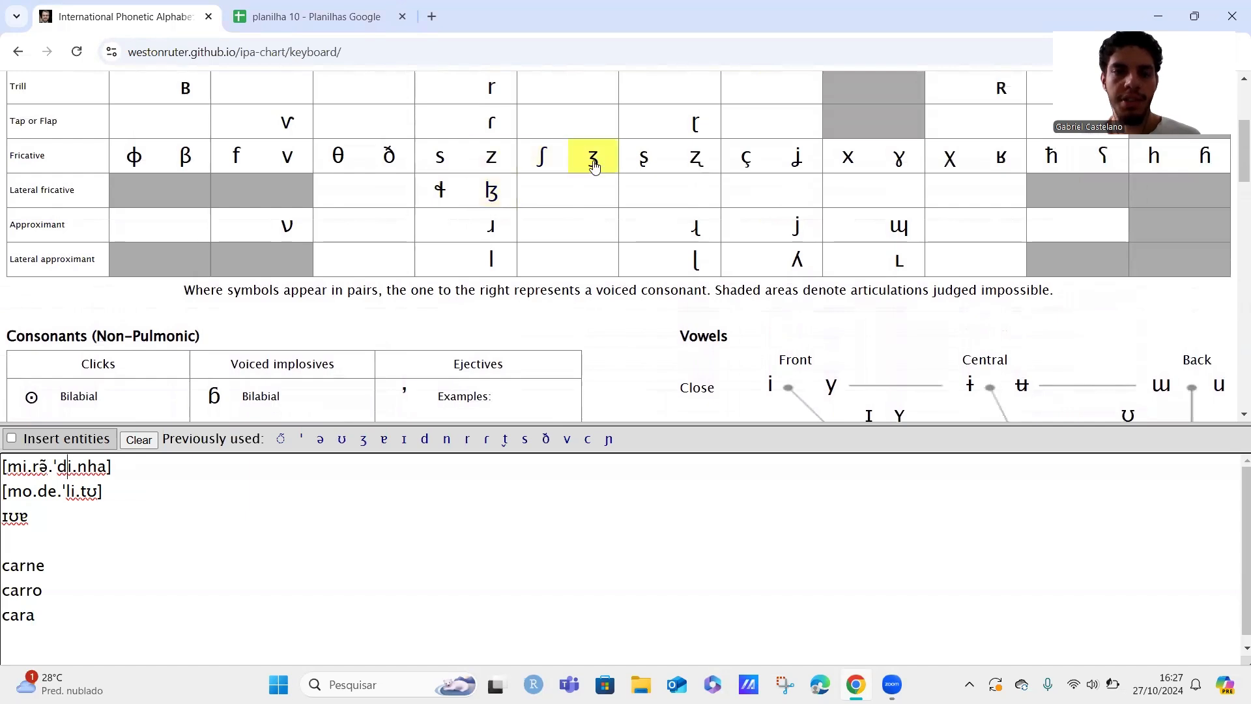
click(592, 163)
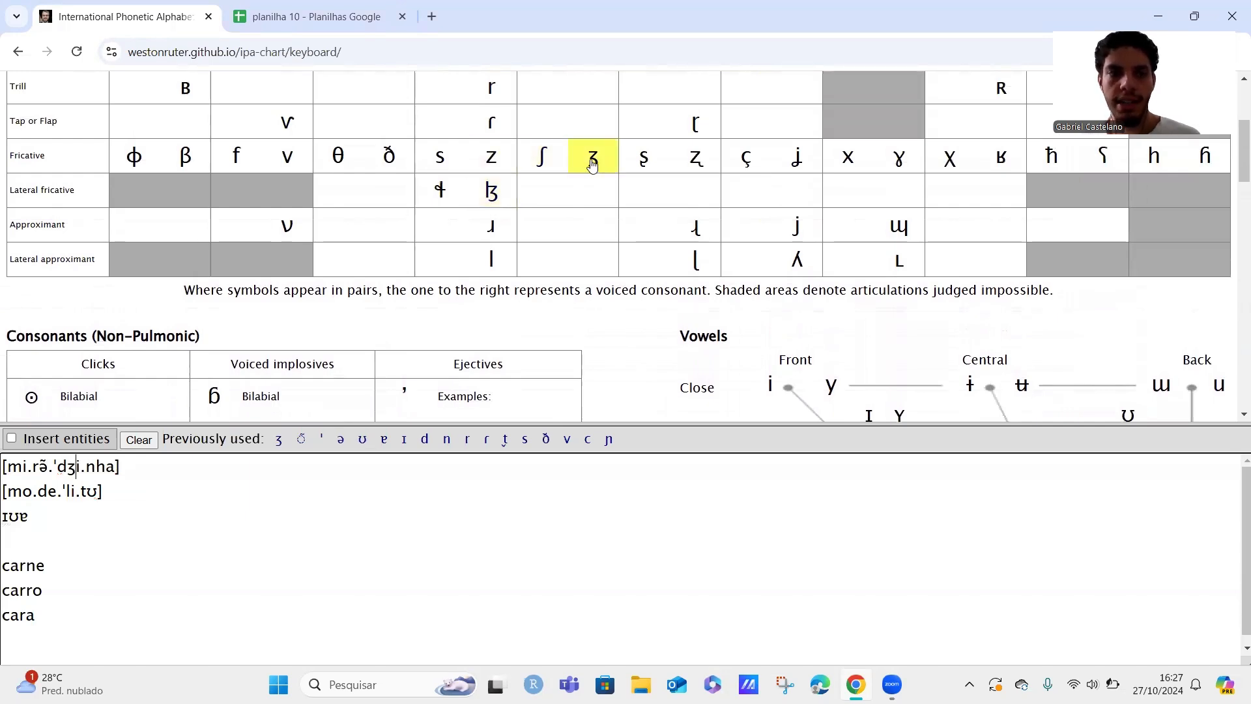
drag(58, 467, 82, 462)
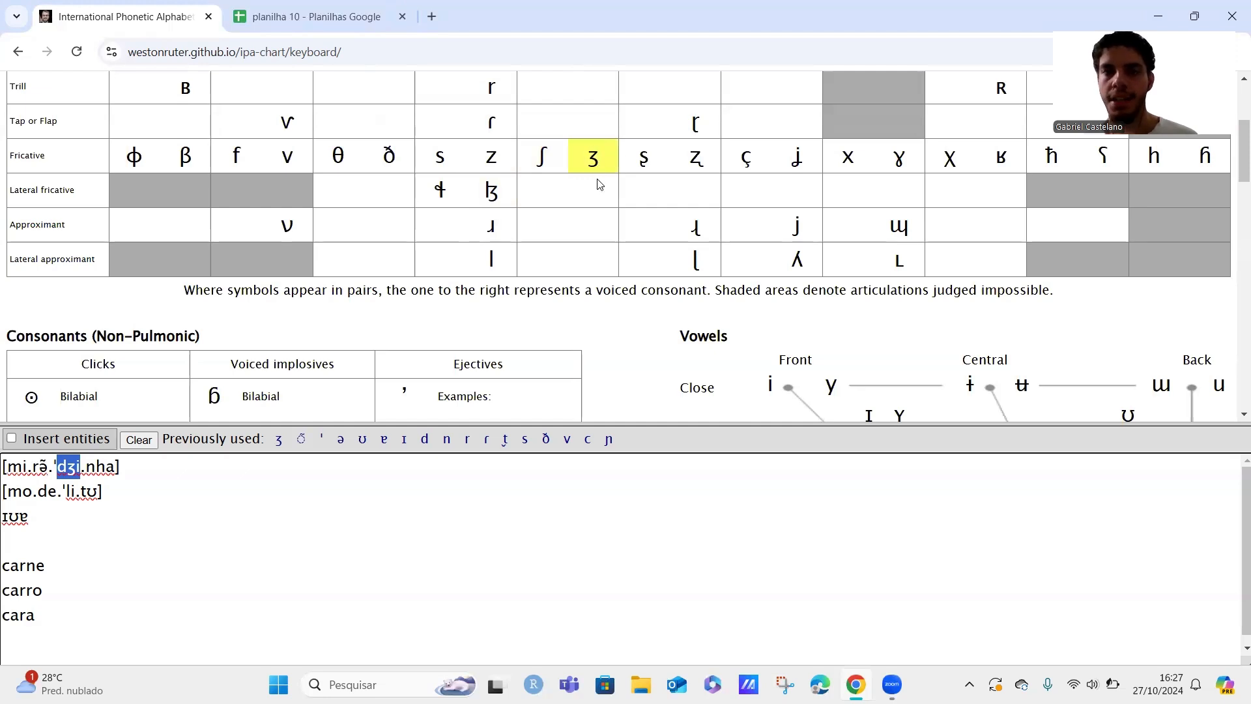
click(71, 470)
drag(57, 469, 77, 469)
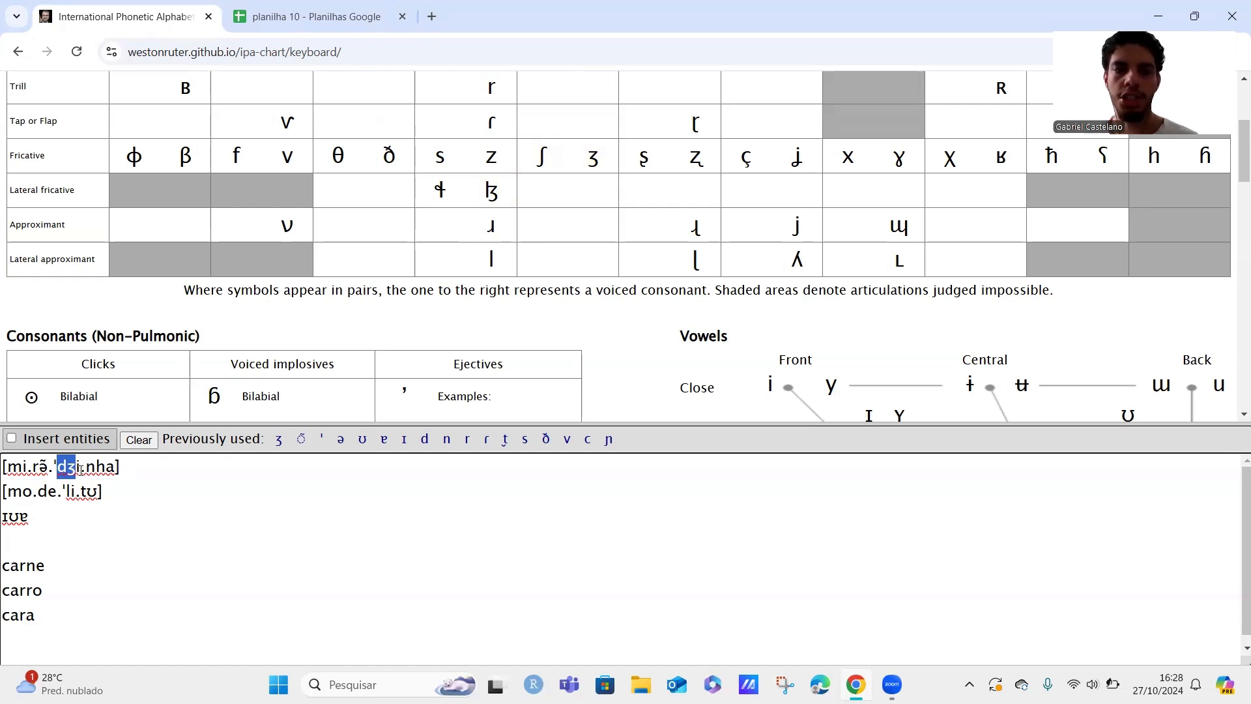
Add the Nasalized diacritic over the i of the stressed syllable dʒi in the first transcription
click(80, 466)
scroll(551, 274, down, 4)
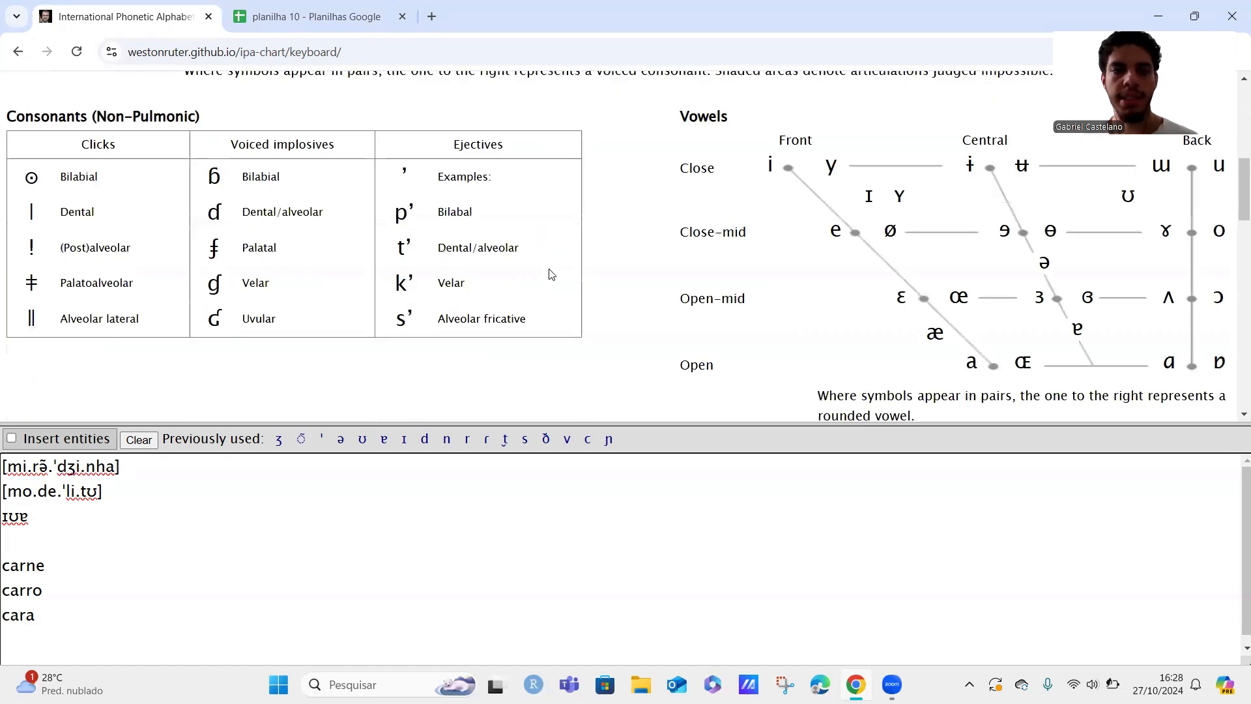
scroll(551, 273, down, 5)
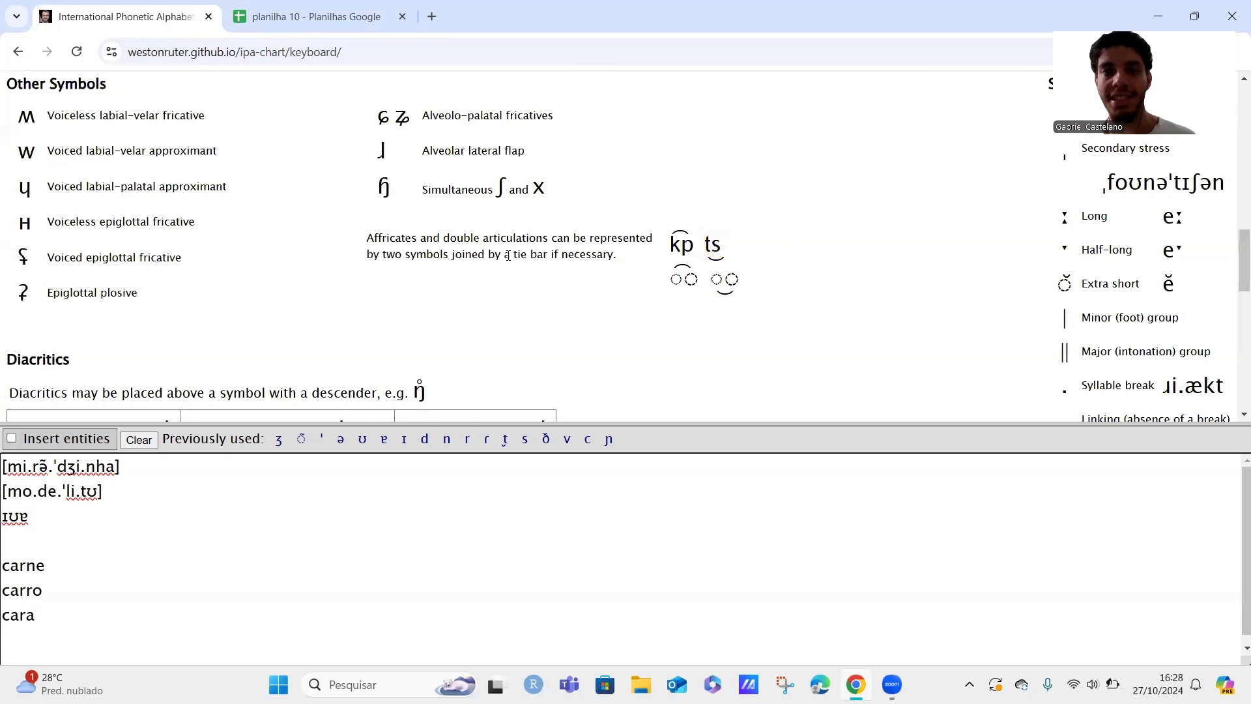
drag(85, 466, 105, 456)
scroll(103, 451, down, 3)
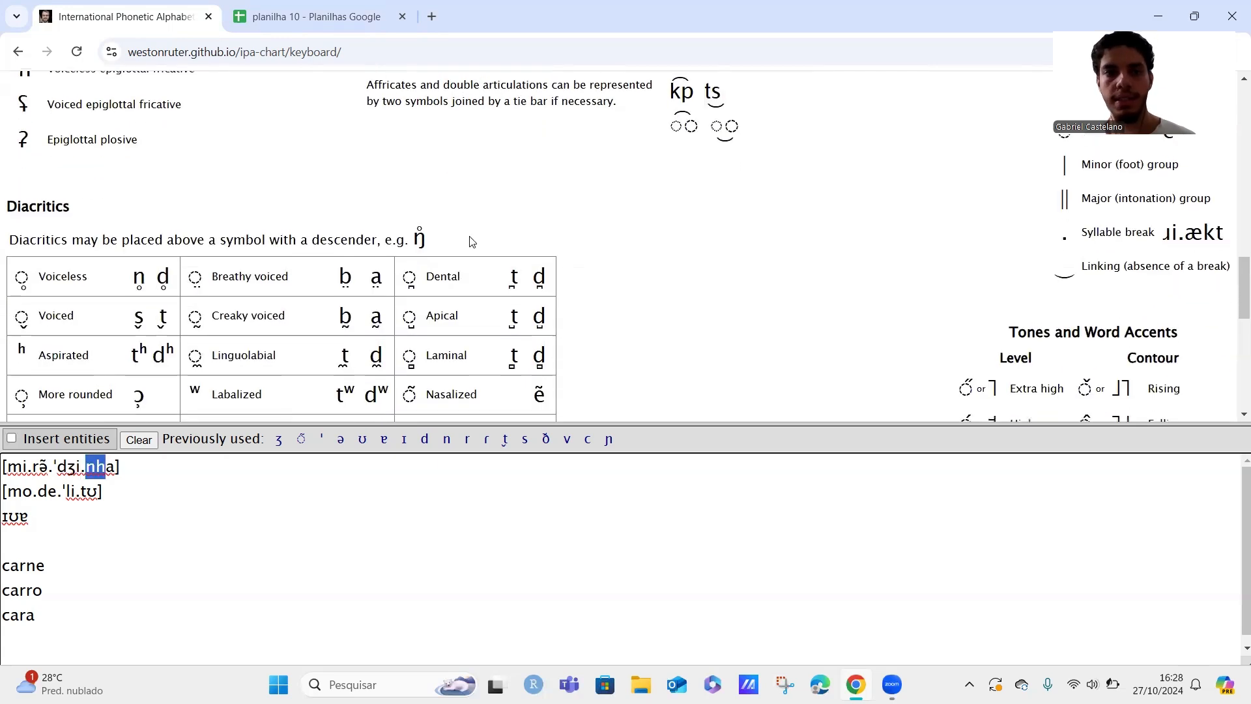
key(Left)
key(Left)
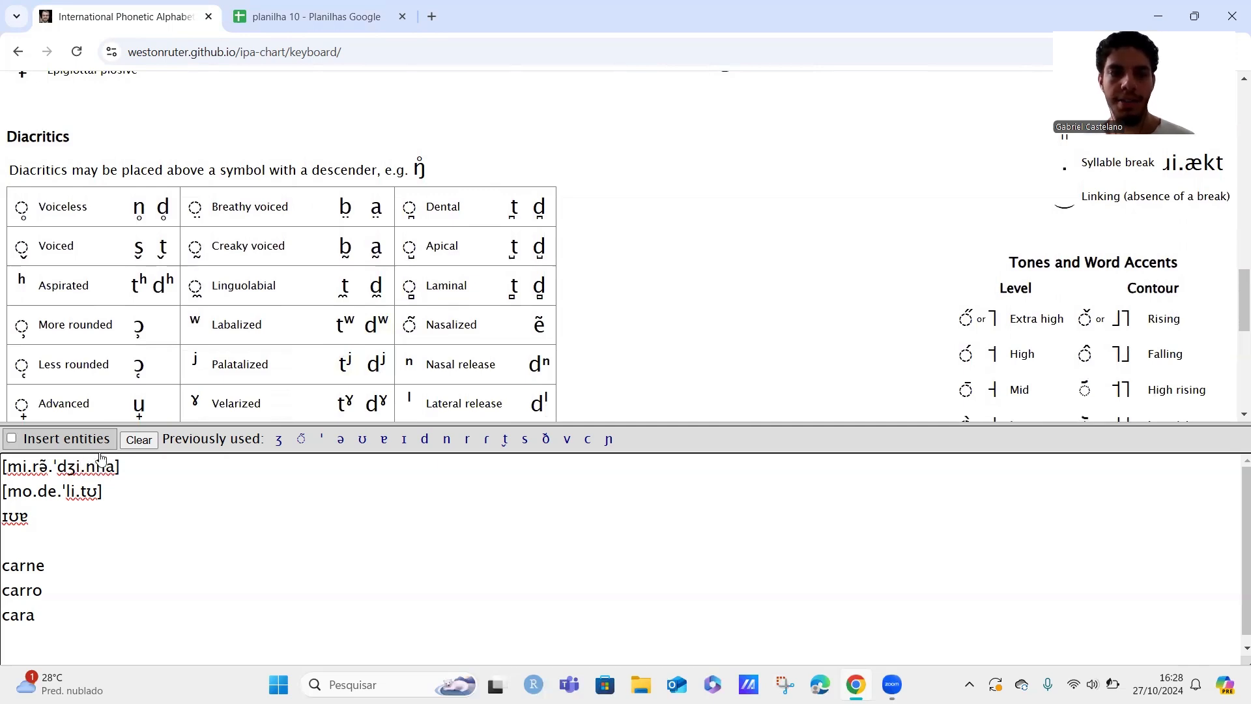
click(410, 323)
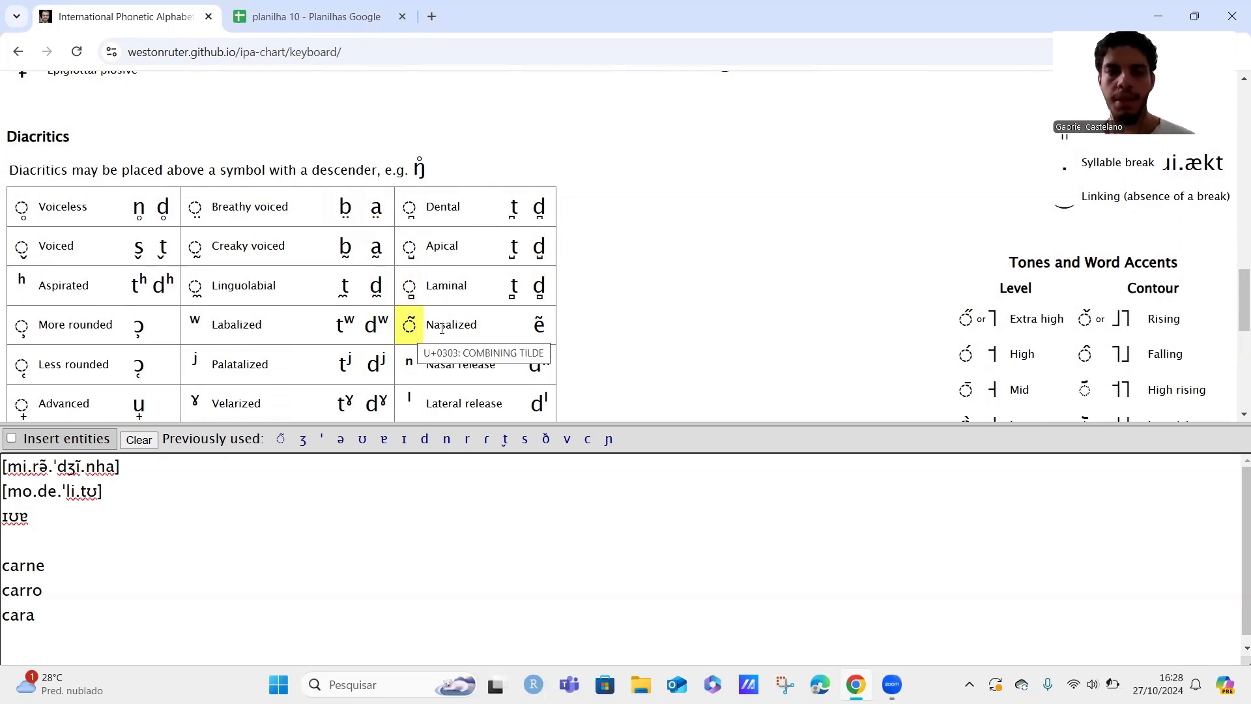
click(538, 325)
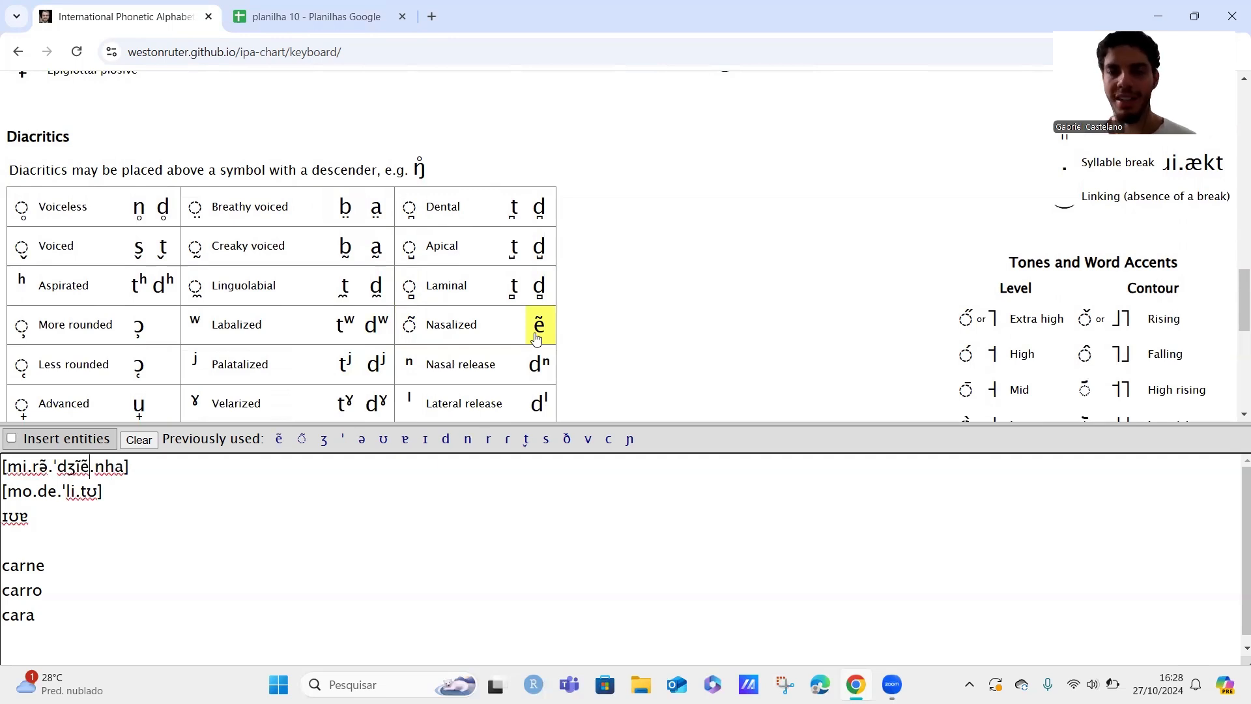
key(BackSpace)
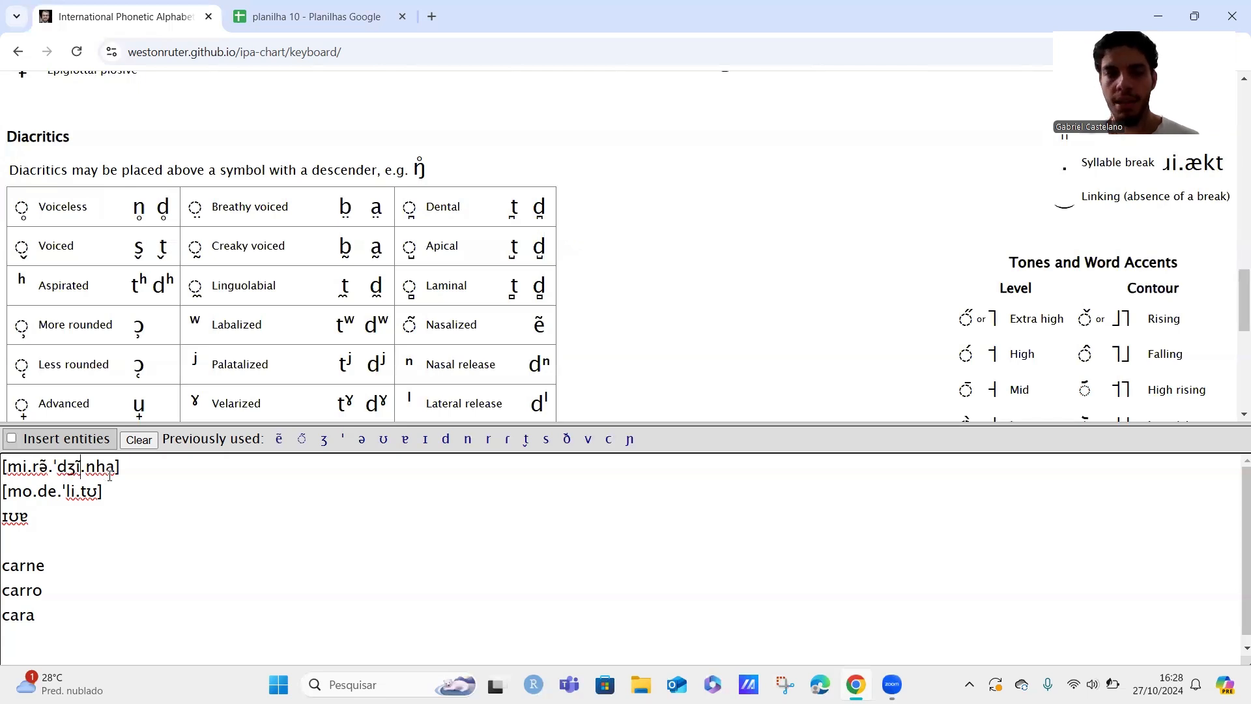
click(538, 324)
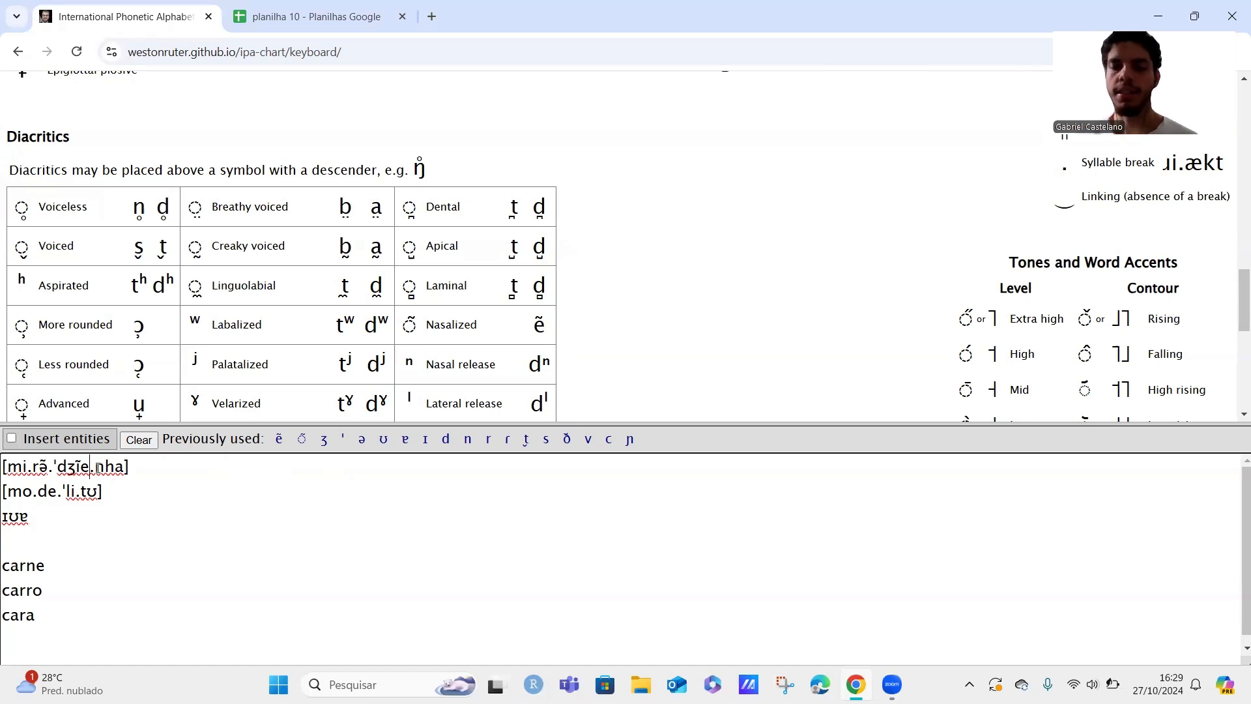
key(BackSpace)
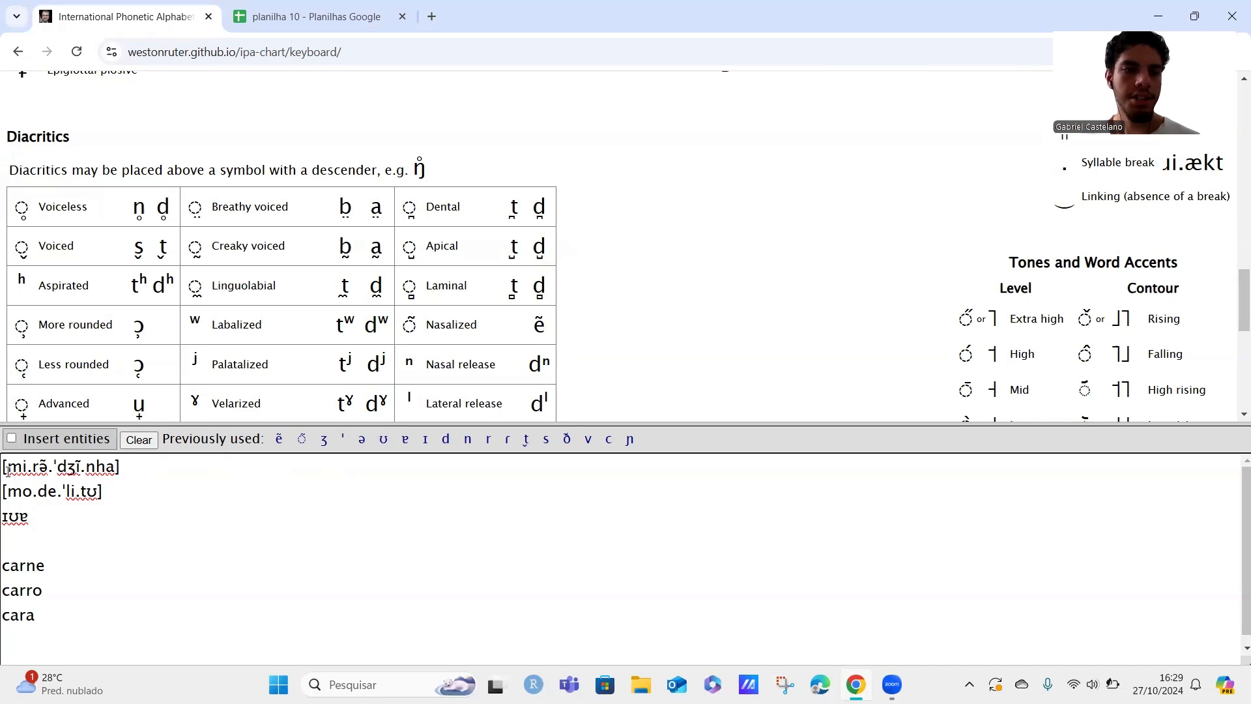
Replace the nh of the first transcription with the palatal nasal ɲ, giving [mi.rə̃.ˈdʒĩ.ɲa]
mouse_move(87, 468)
mouse_down()
mouse_move(115, 468)
mouse_move(89, 472)
mouse_up()
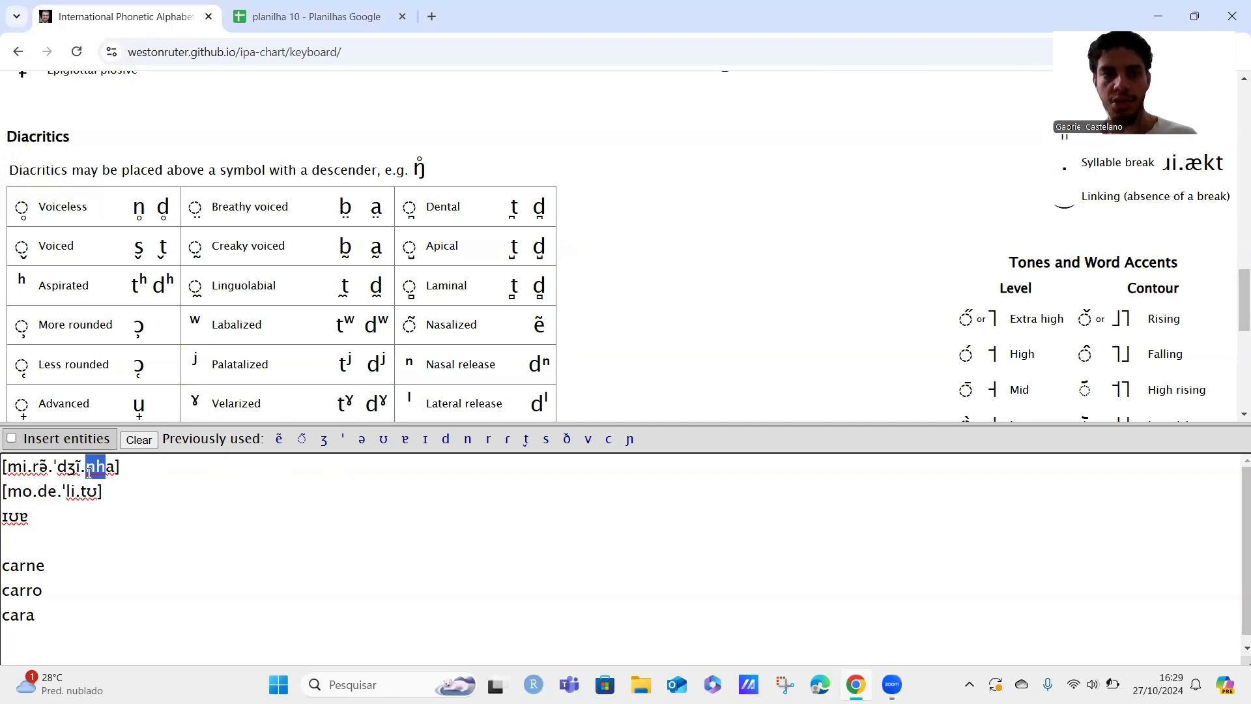
key(BackSpace)
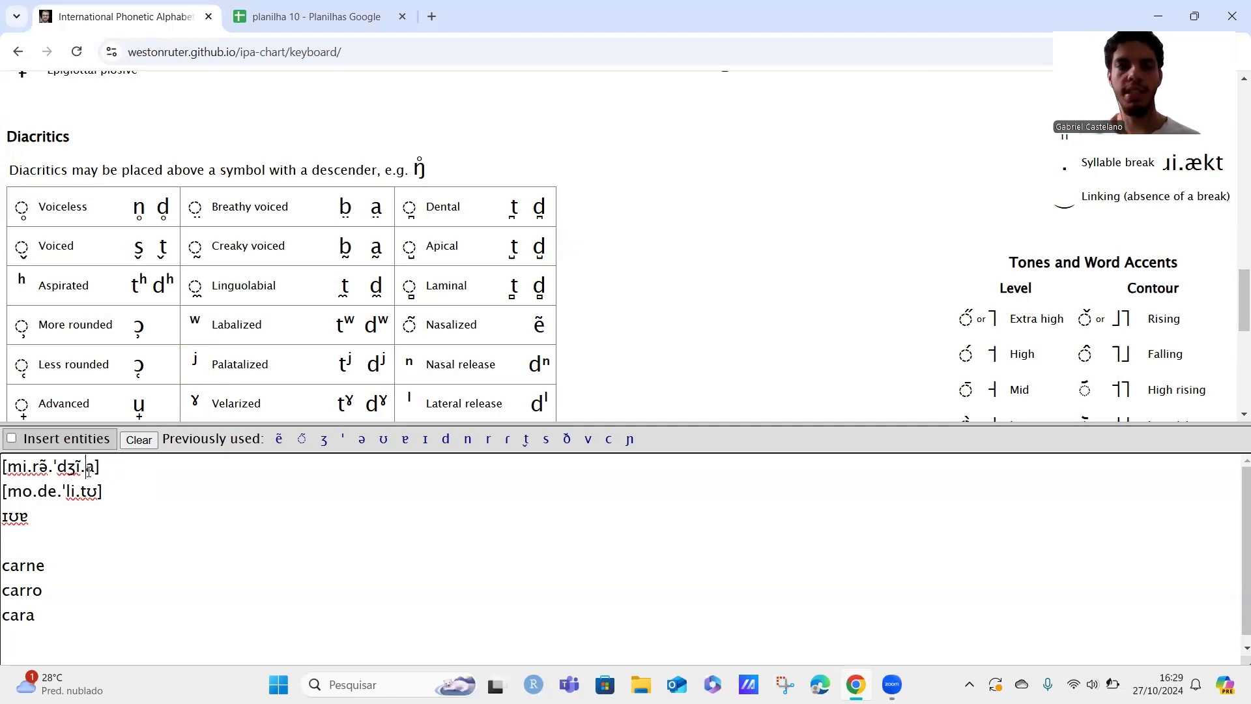
scroll(624, 174, up, 3)
scroll(624, 173, up, 12)
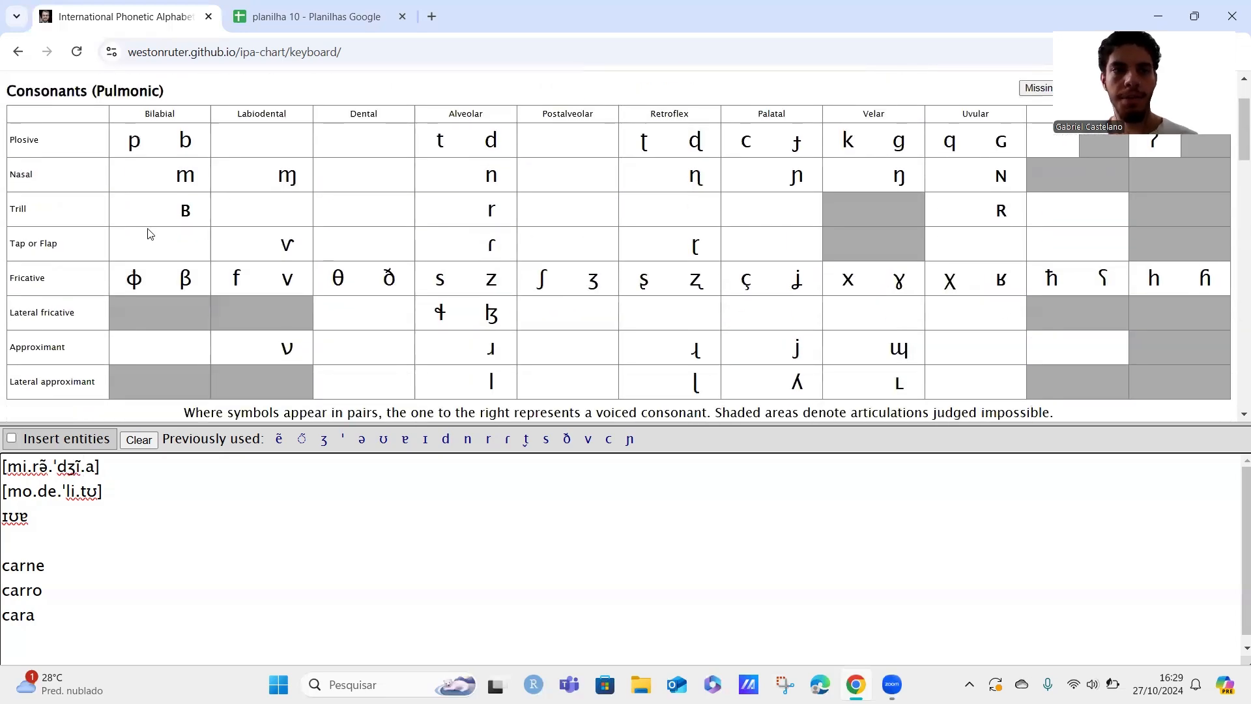
click(811, 182)
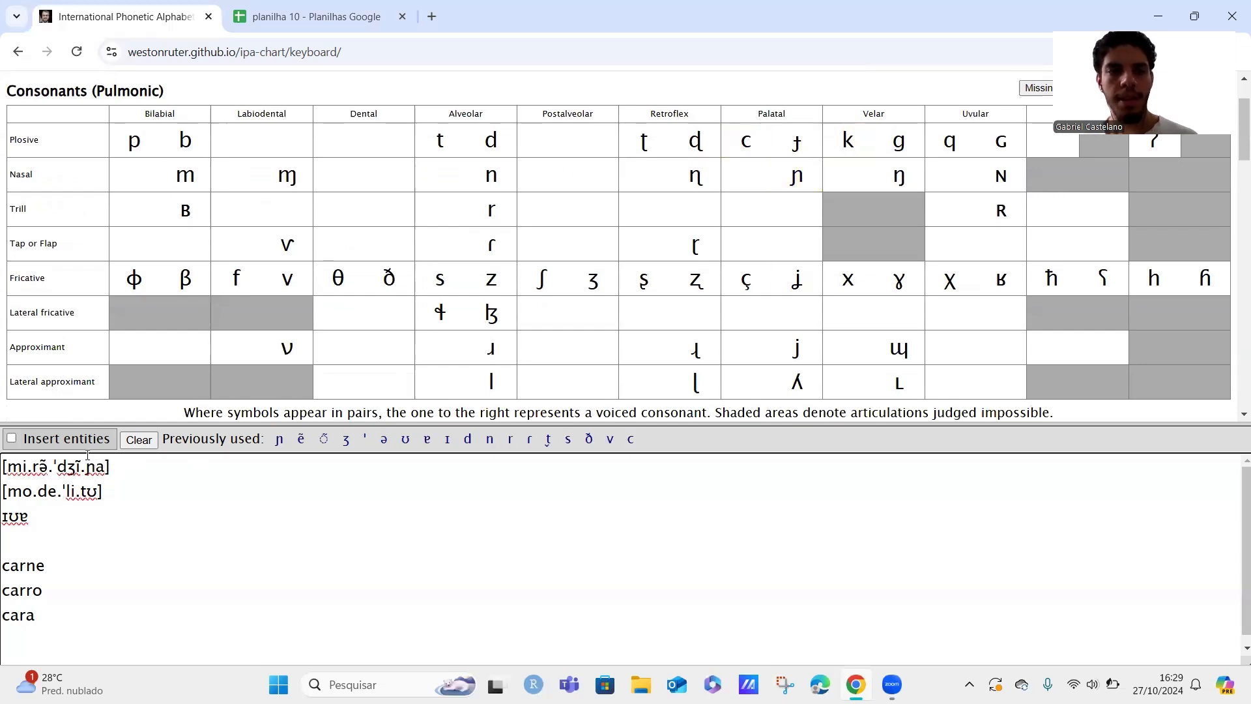
Replace the final a of the first transcription with the reduced vowel ɐ, giving [mi.rə̃.ˈdʒĩ.ɲɐ]
click(61, 464)
drag(75, 463, 87, 464)
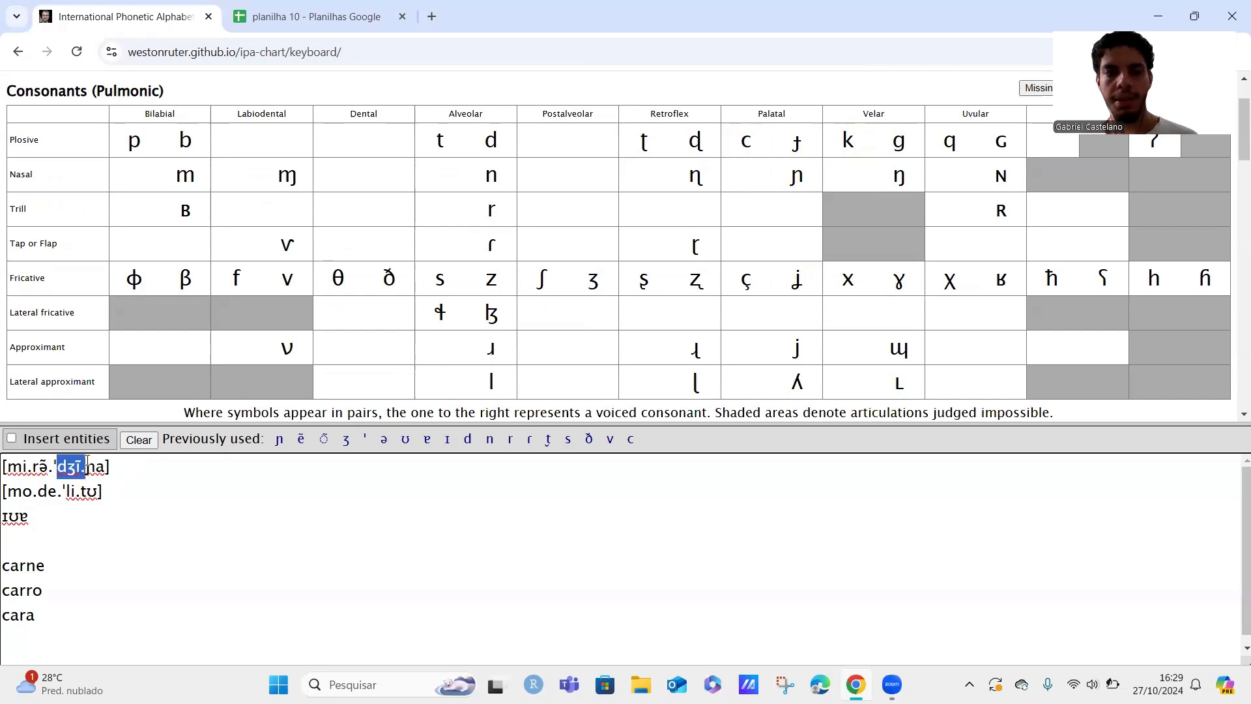
click(96, 467)
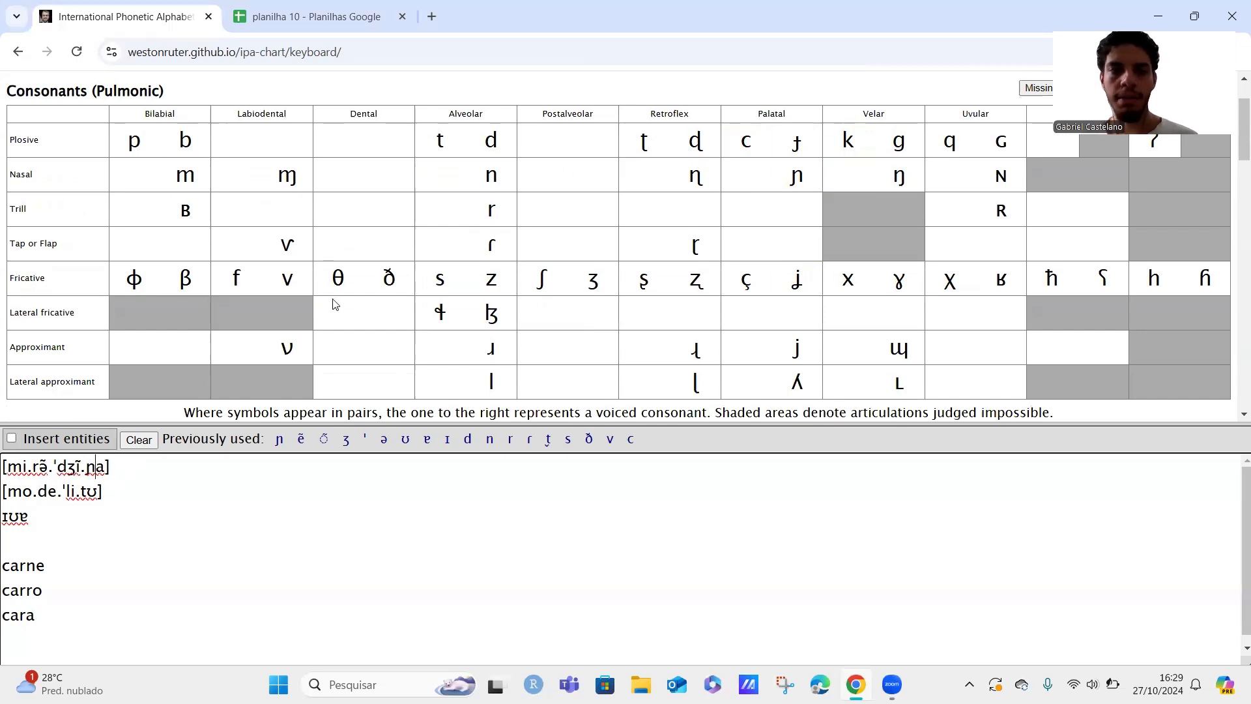
scroll(333, 304, down, 5)
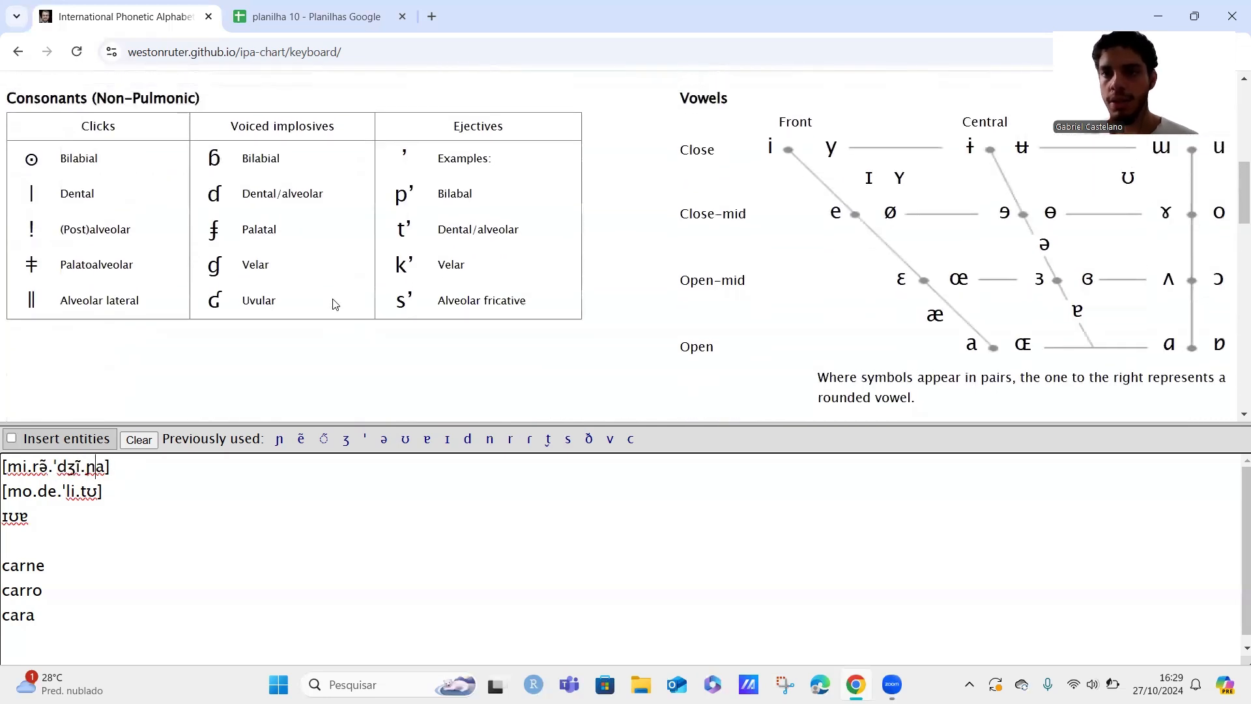
click(105, 466)
key(BackSpace)
click(1078, 308)
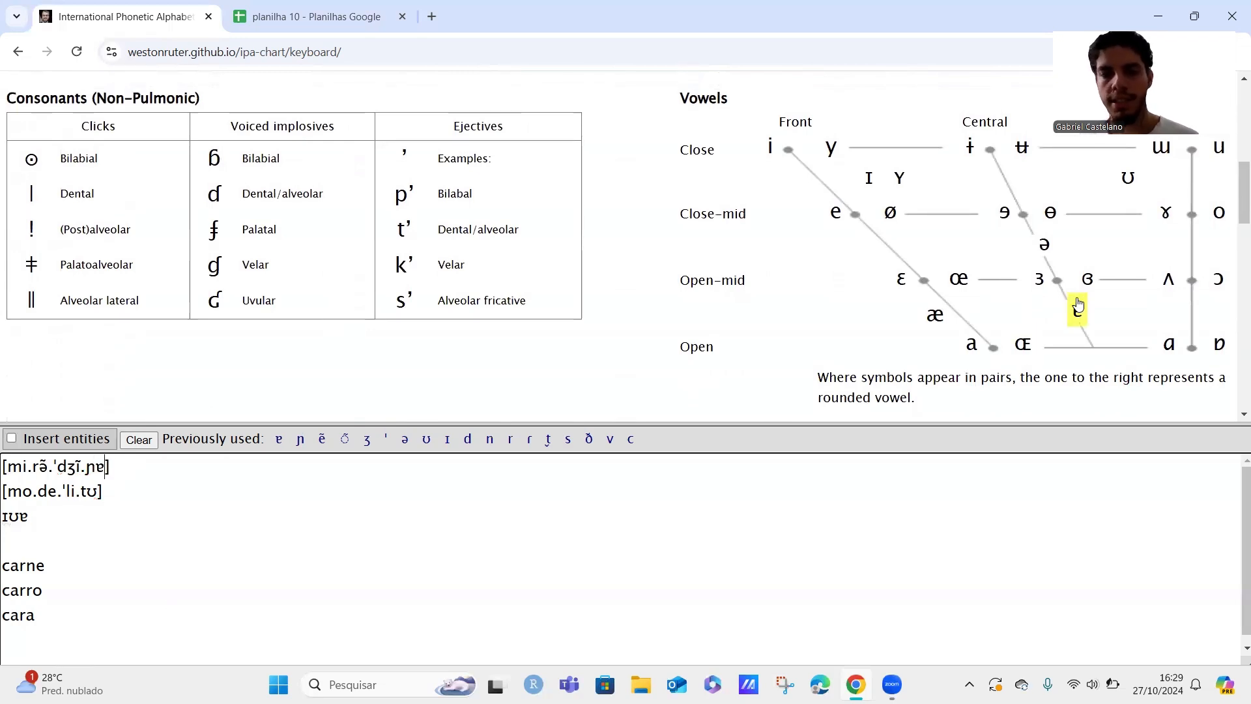
click(46, 489)
drag(3, 467, 104, 475)
click(48, 461)
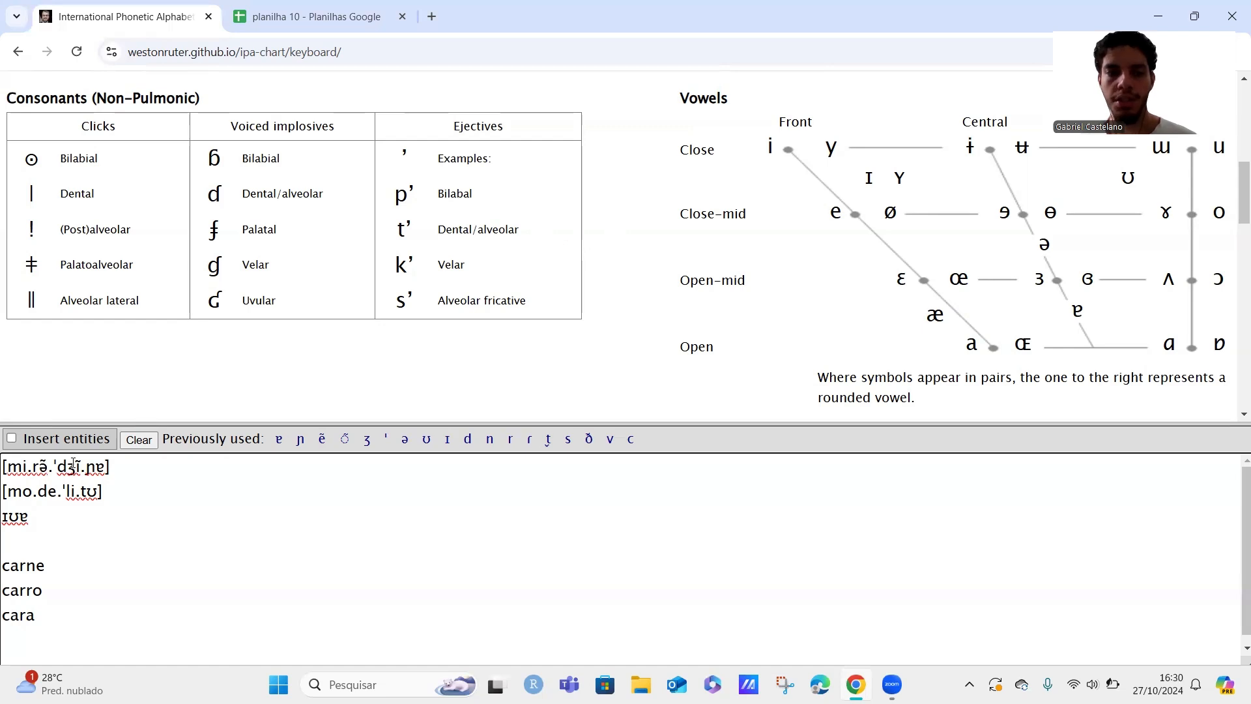
drag(62, 466, 72, 467)
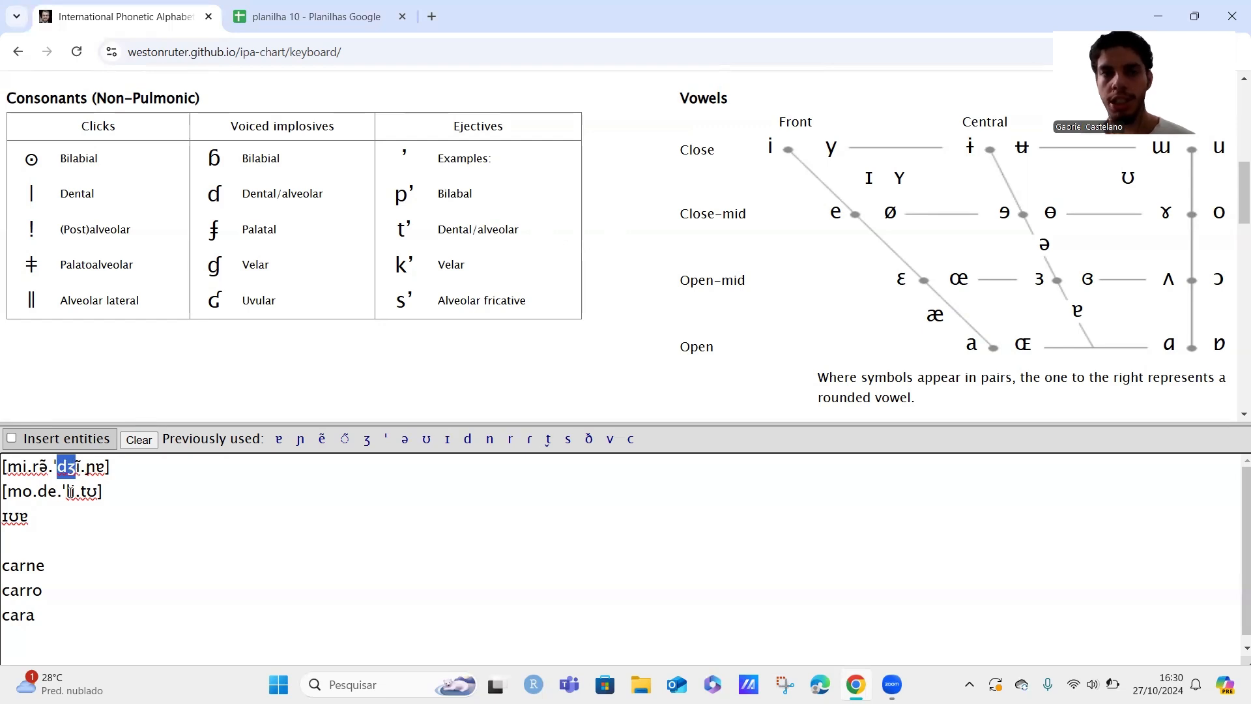
click(48, 474)
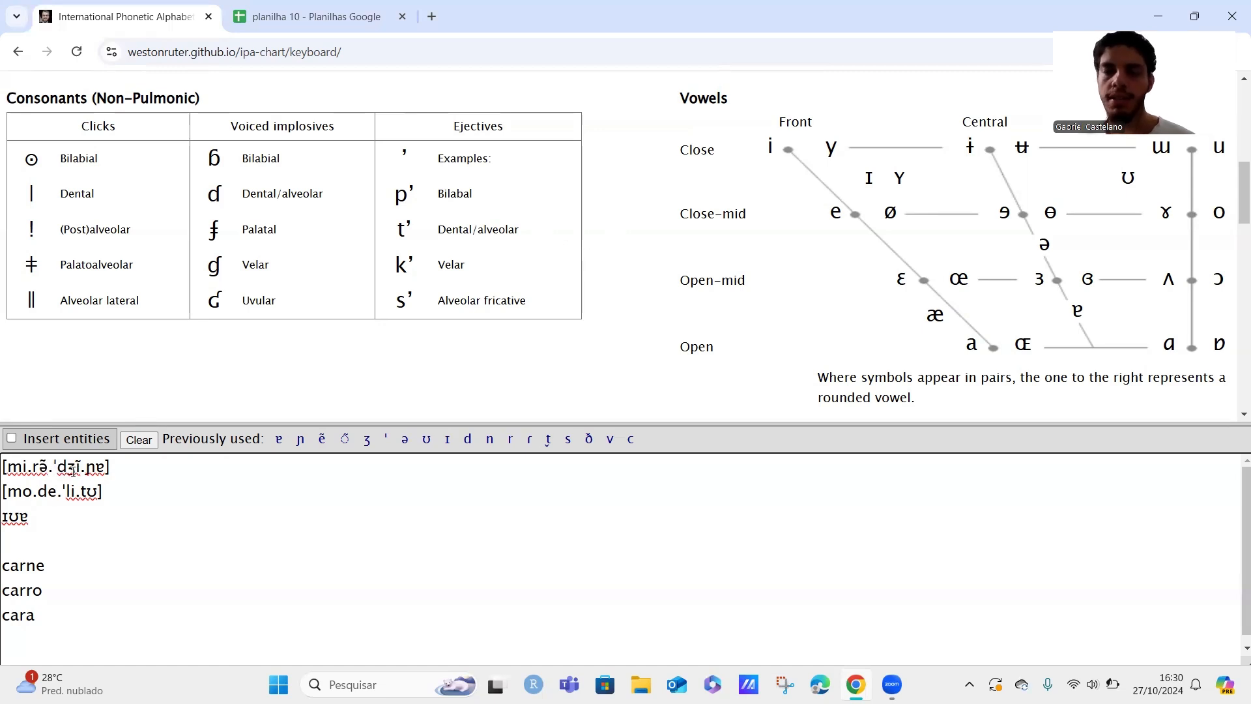
scroll(579, 198, up, 8)
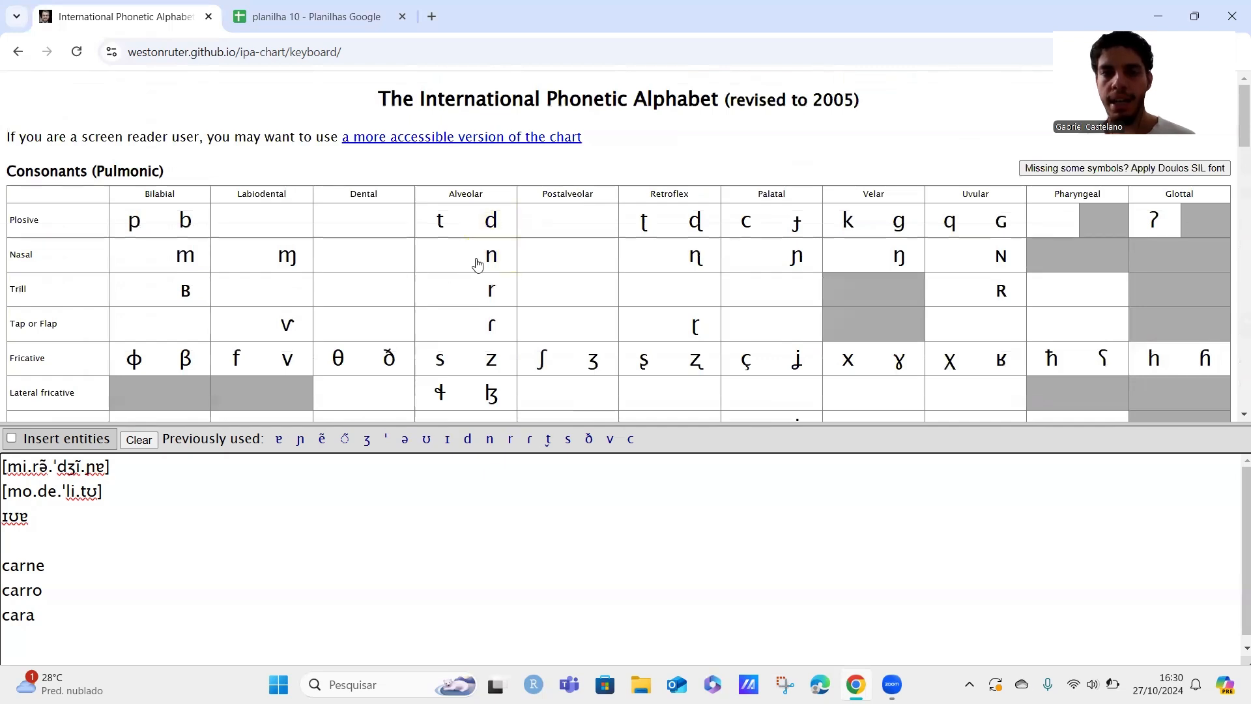
Insert n after the nasalized ə̃ of the first transcription and delete the leftover symbols and example words below the two transcriptions
click(476, 263)
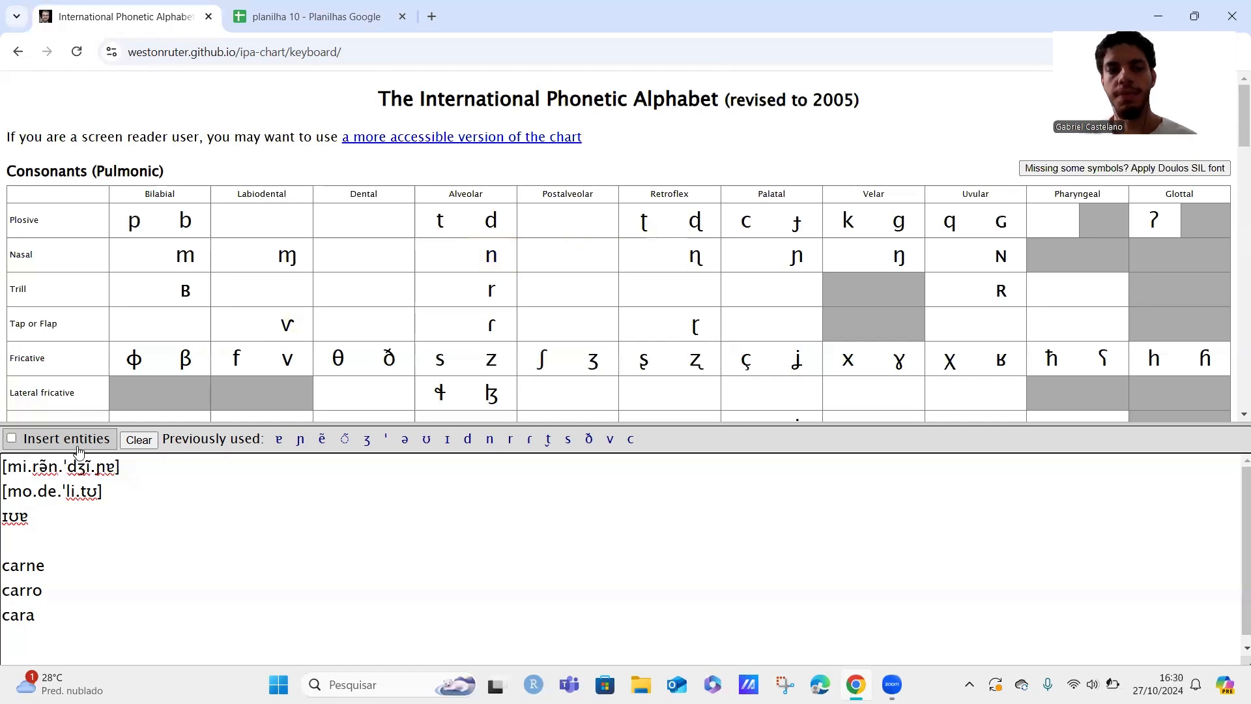
drag(5, 520, 57, 608)
key(BackSpace)
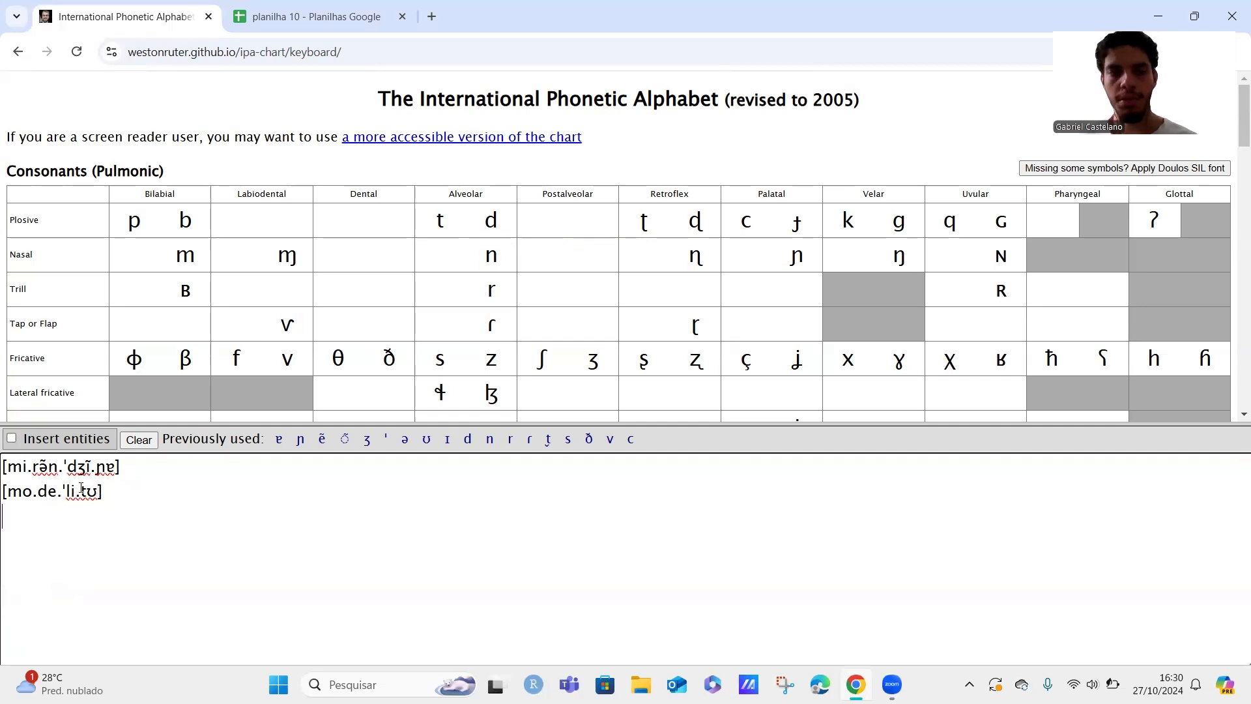
Copy both finished transcriptions from the IPA keyboard and paste them into the spreadsheet's transcrição column, starting at cell D2
drag(6, 467, 131, 481)
key(ctrl+c)
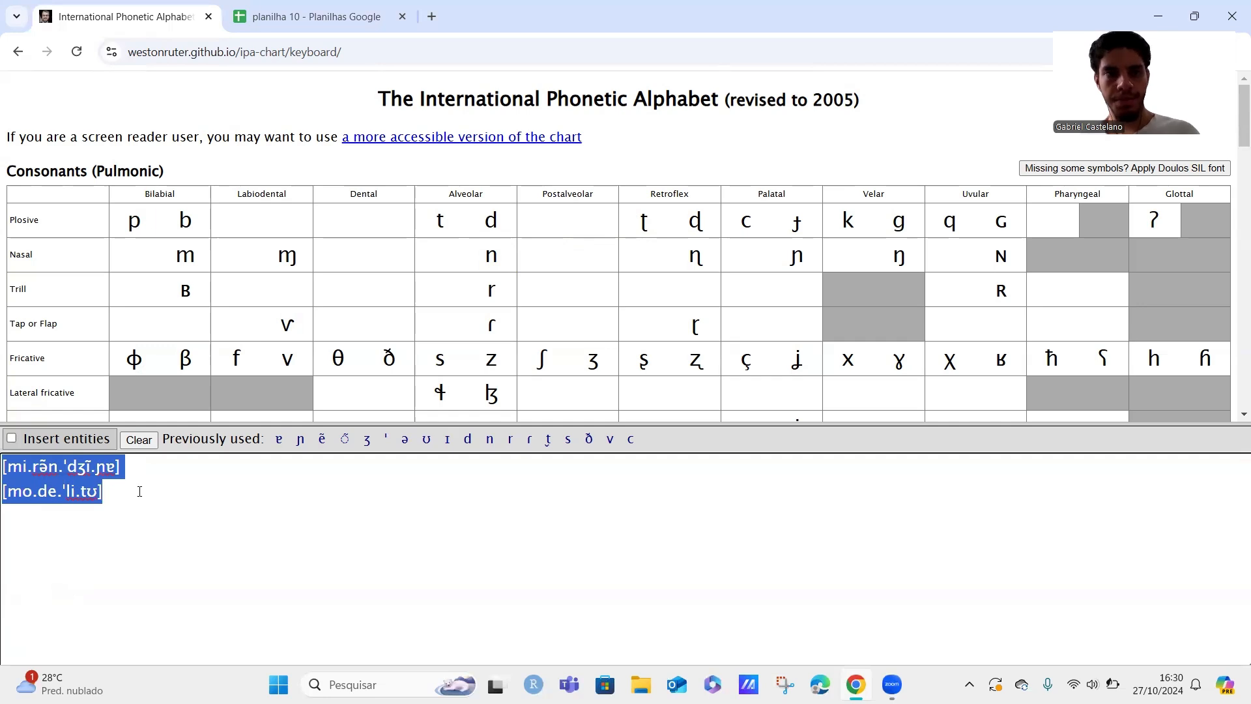
click(277, 6)
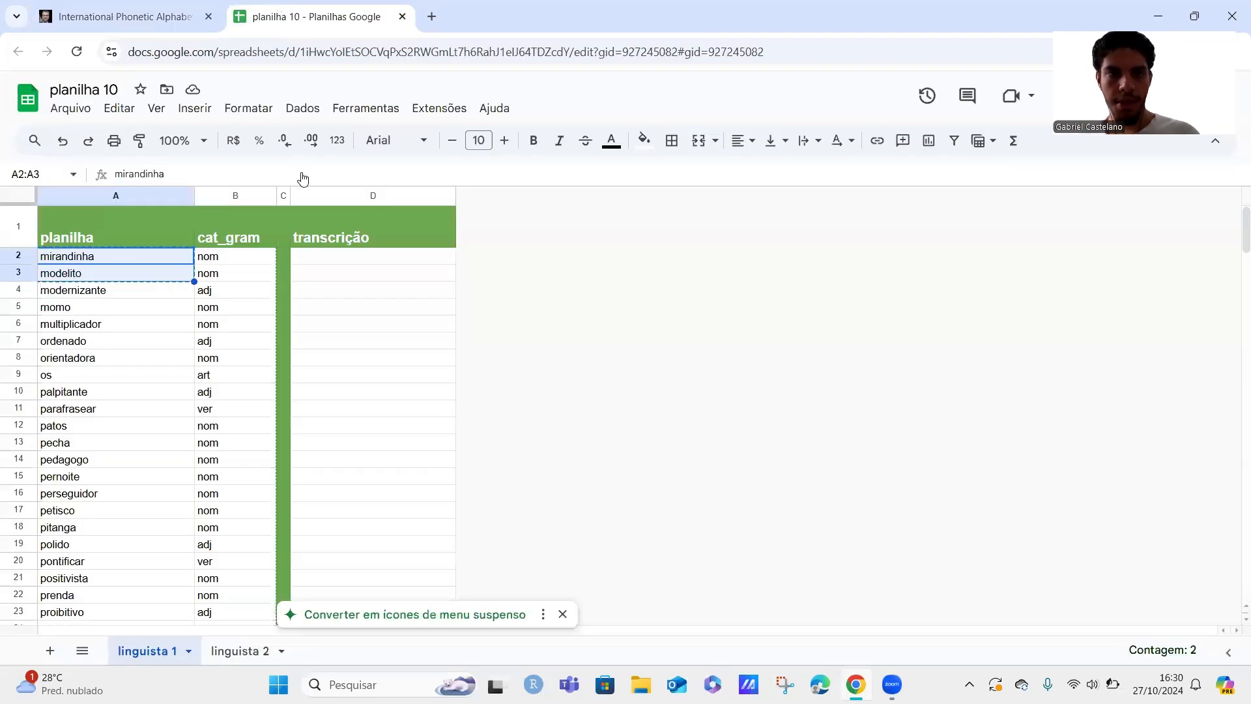
click(307, 264)
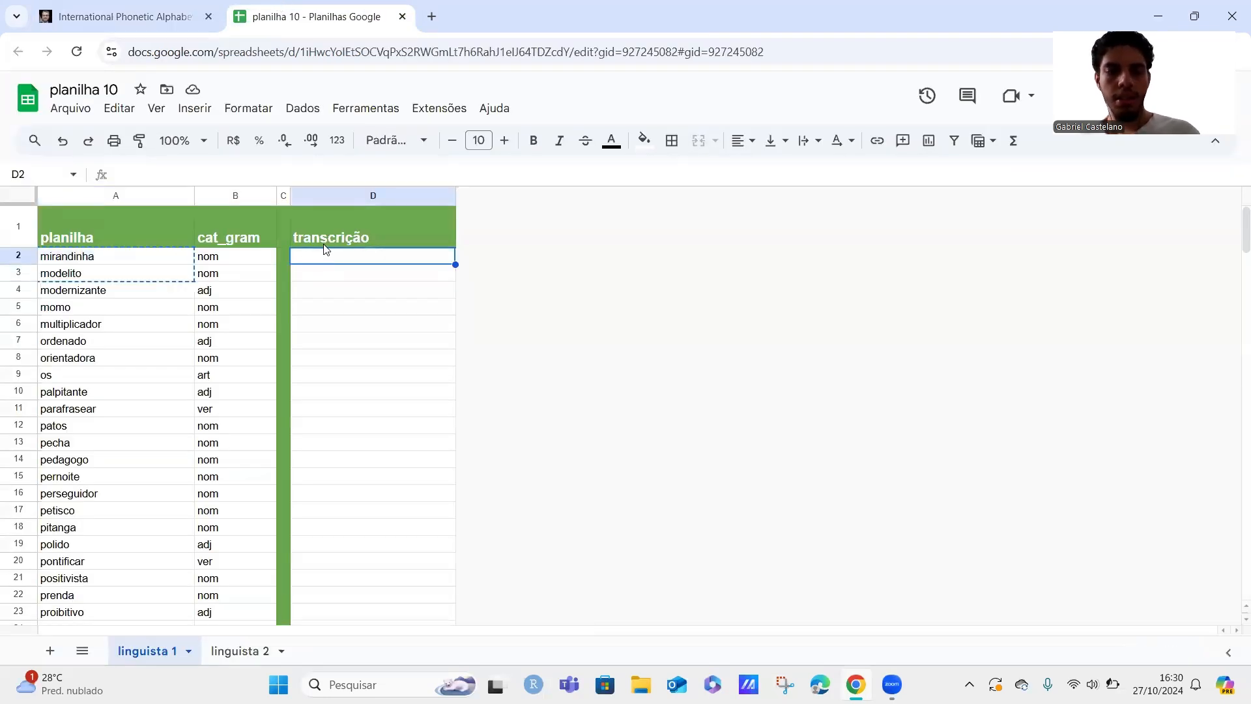
key(ctrl+v)
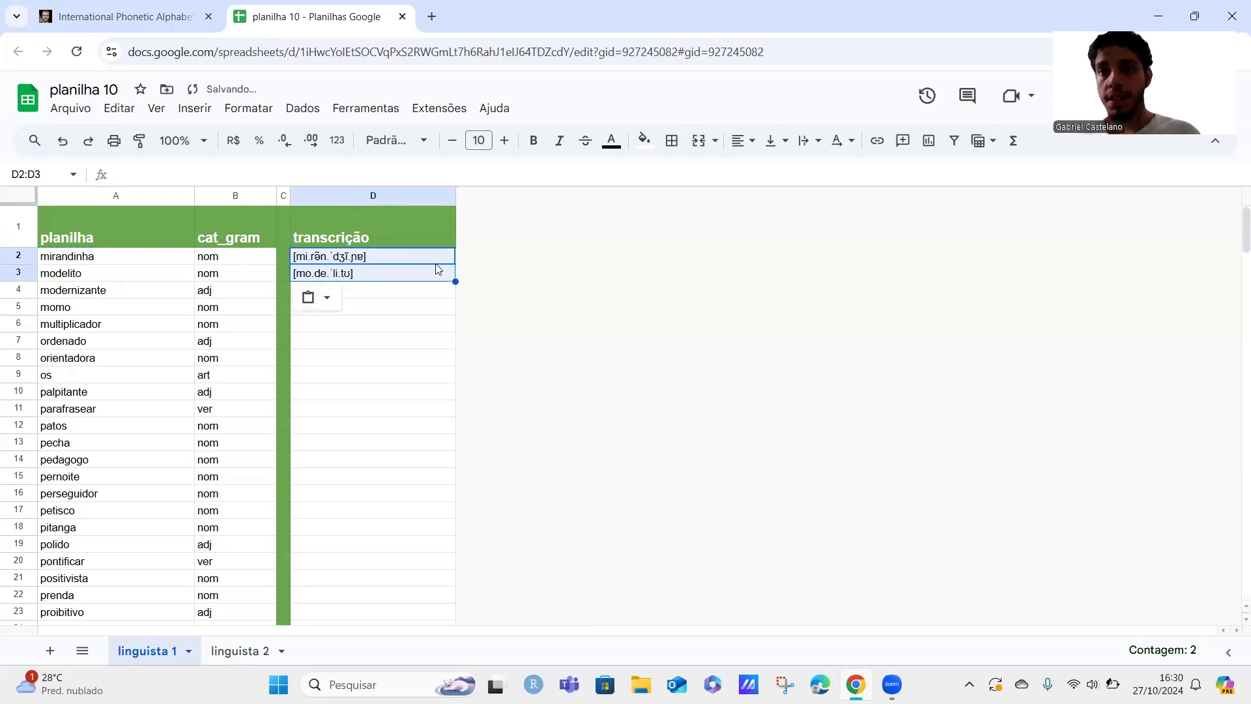
click(360, 261)
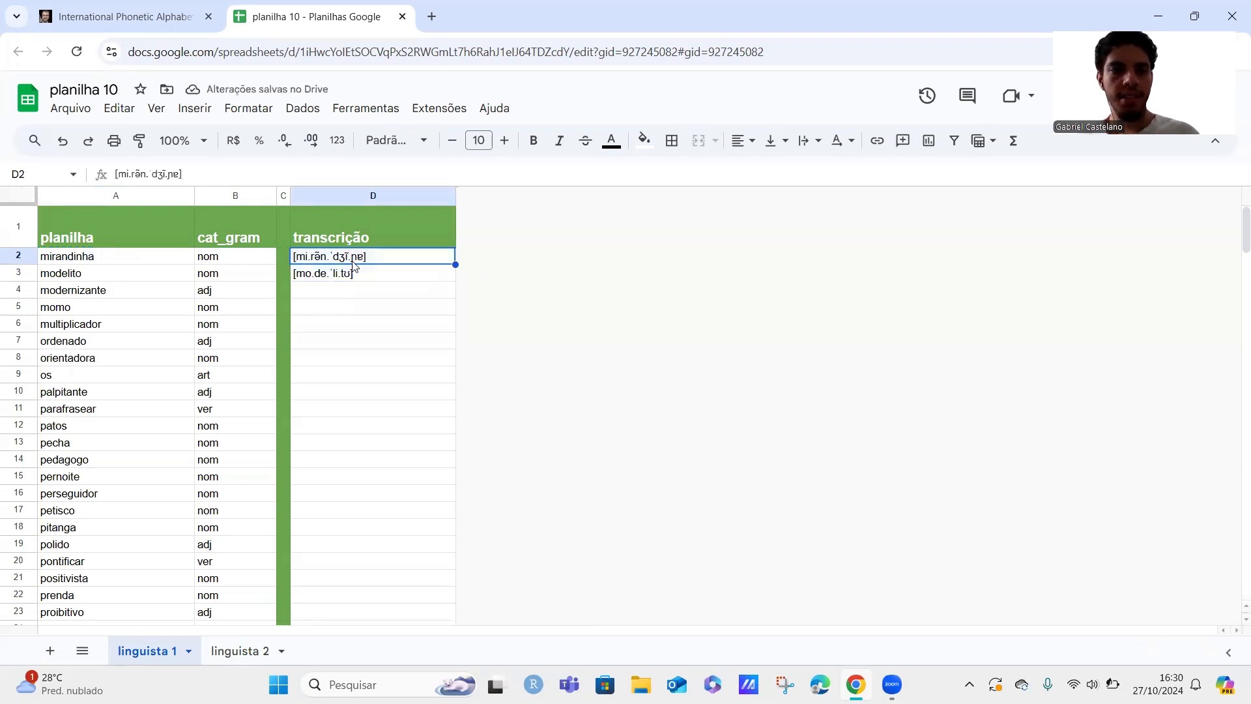
click(157, 290)
click(423, 271)
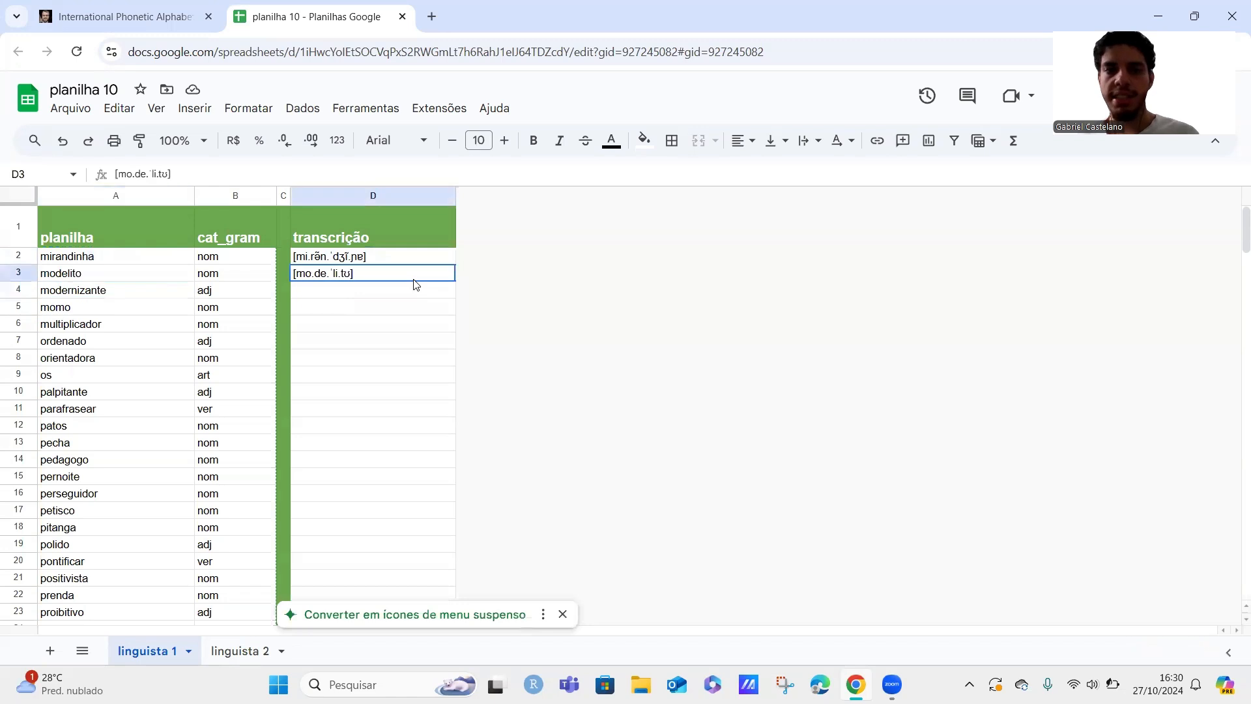
click(187, 279)
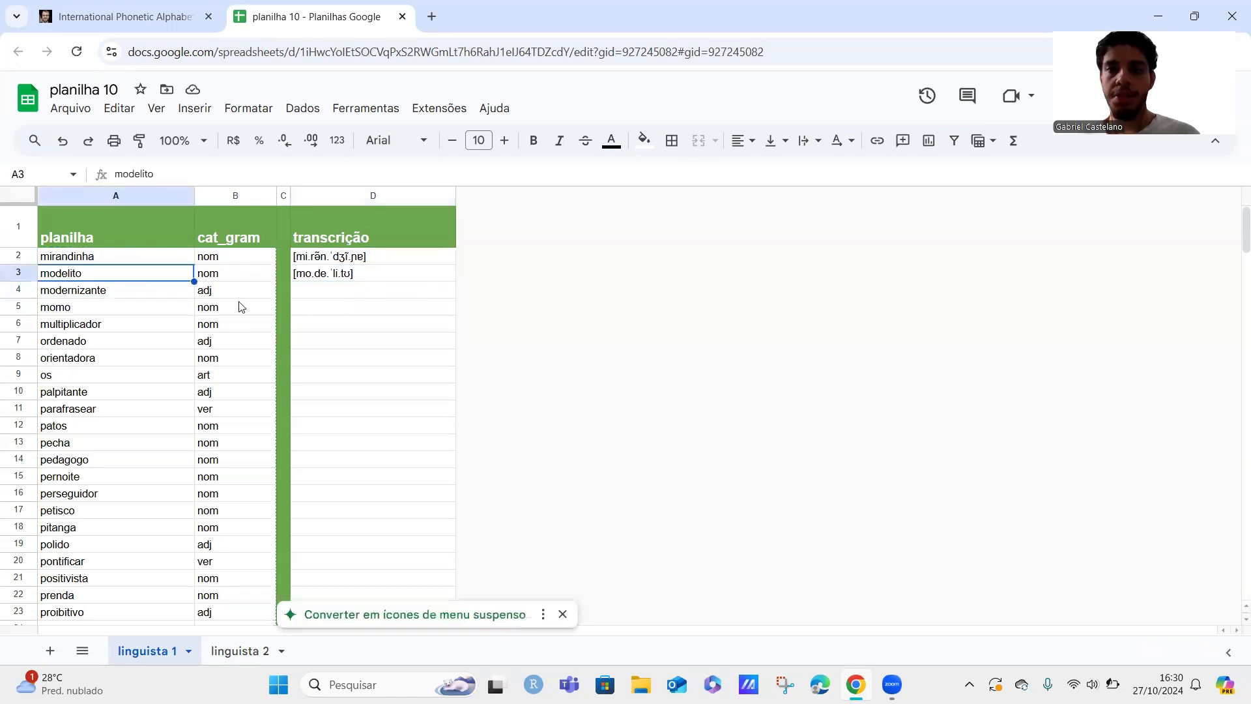
Copy the words from modernizante to pontificar (A4:A20) and paste them over the two transcriptions in the IPA keyboard's text area
drag(73, 292, 95, 566)
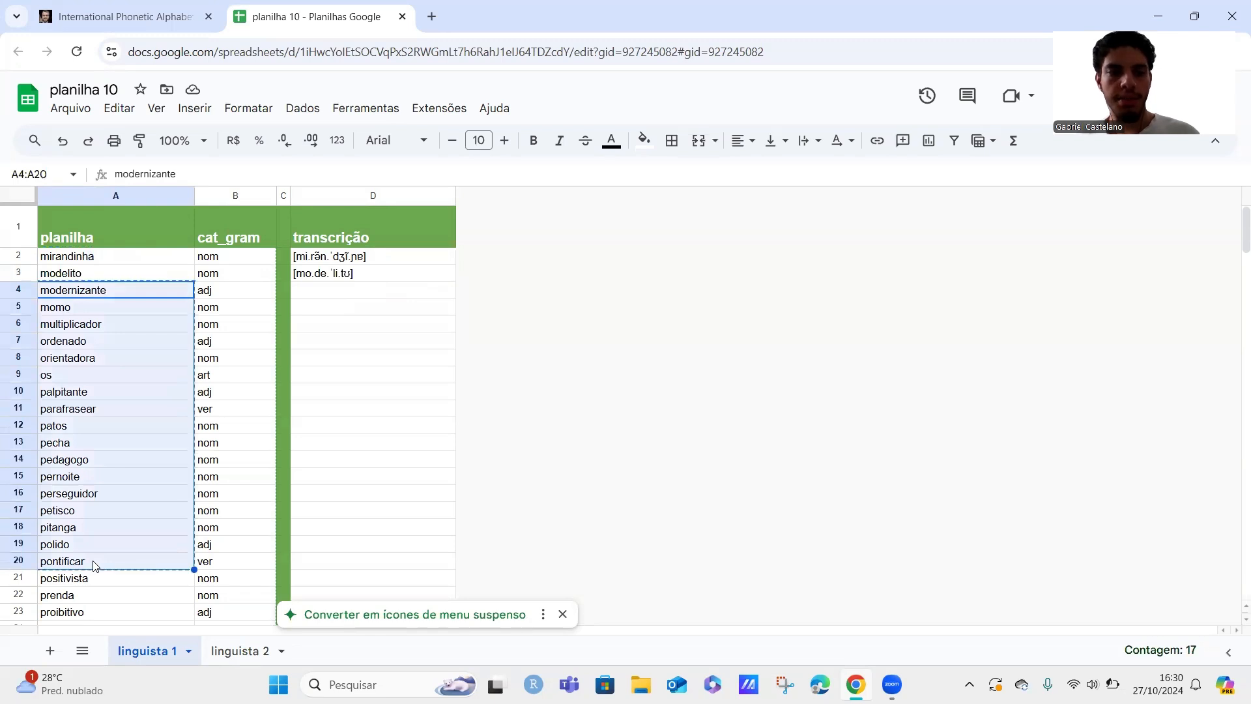
click(117, 16)
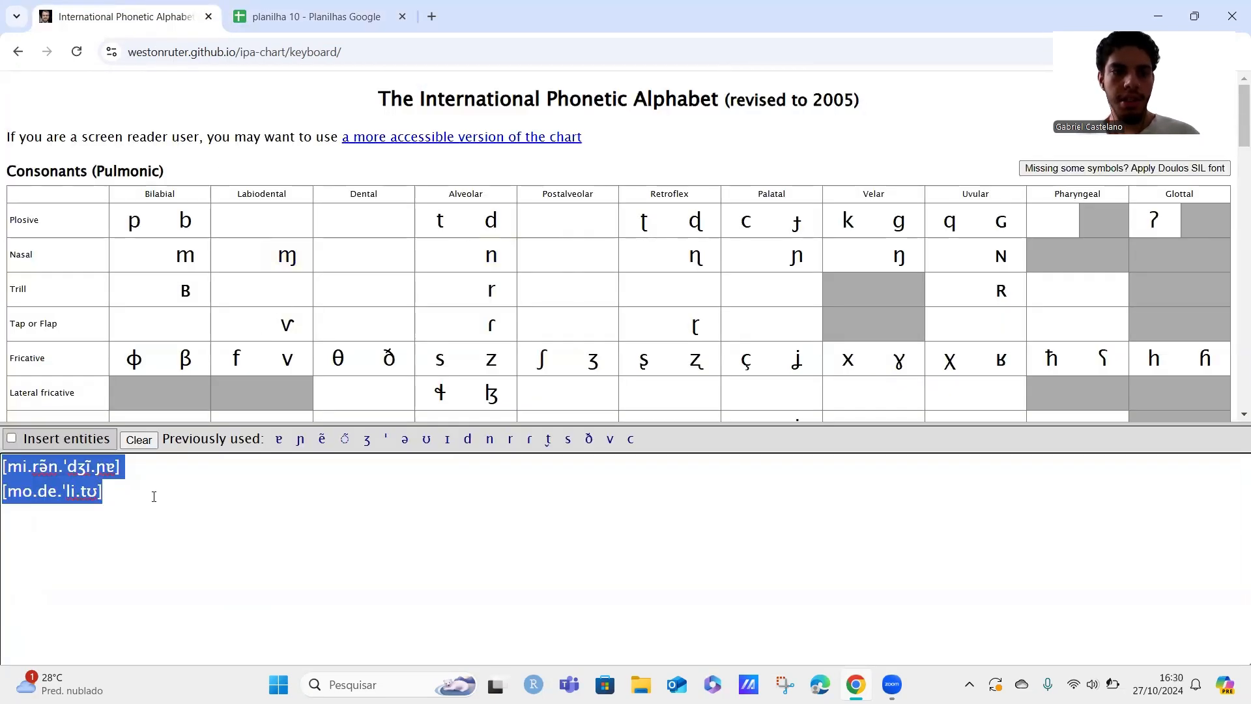
key(ctrl+v)
scroll(150, 492, up, 1)
scroll(149, 490, down, 2)
scroll(147, 489, up, 1)
scroll(147, 489, up, 3)
click(141, 473)
scroll(170, 491, down, 3)
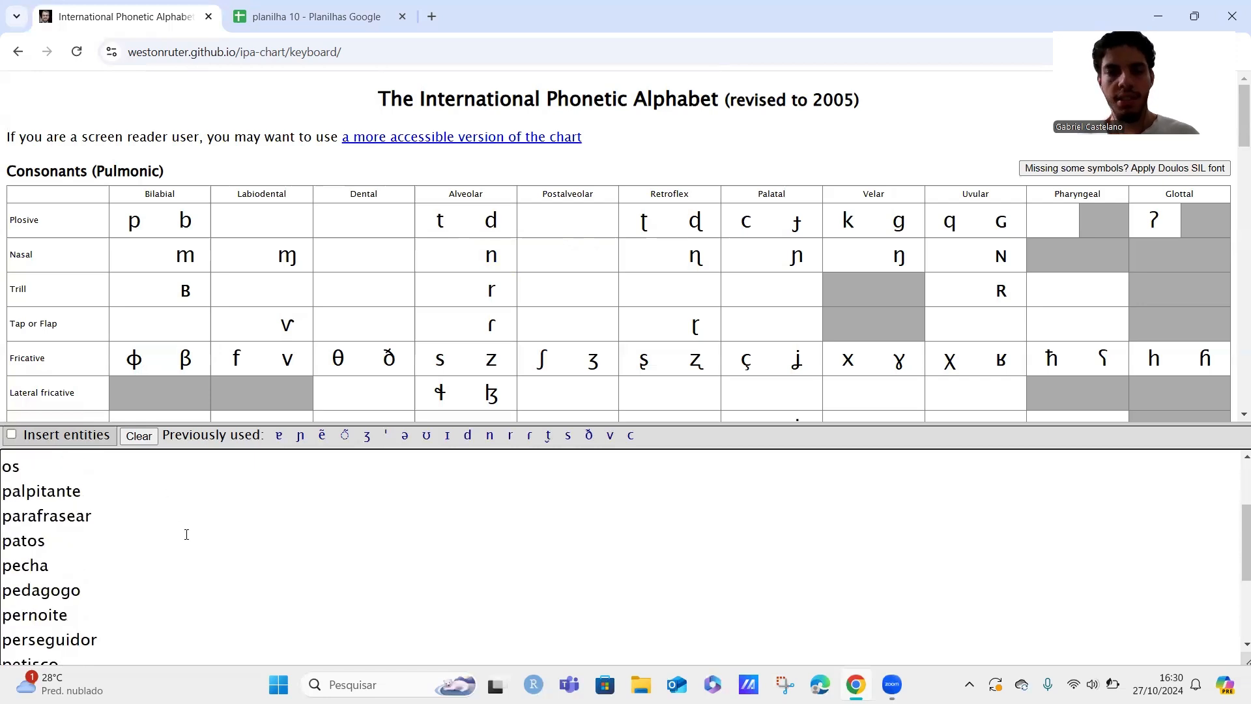
click(242, 5)
drag(321, 290, 404, 579)
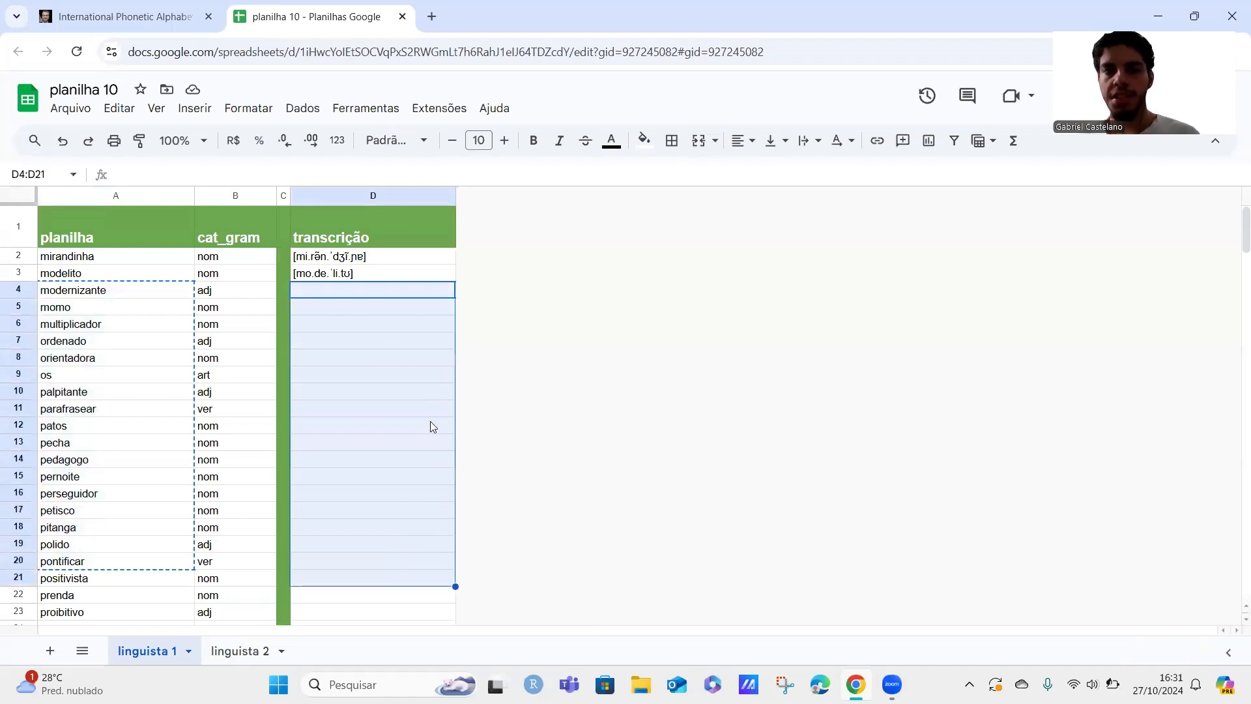
key(Down)
key(Down)
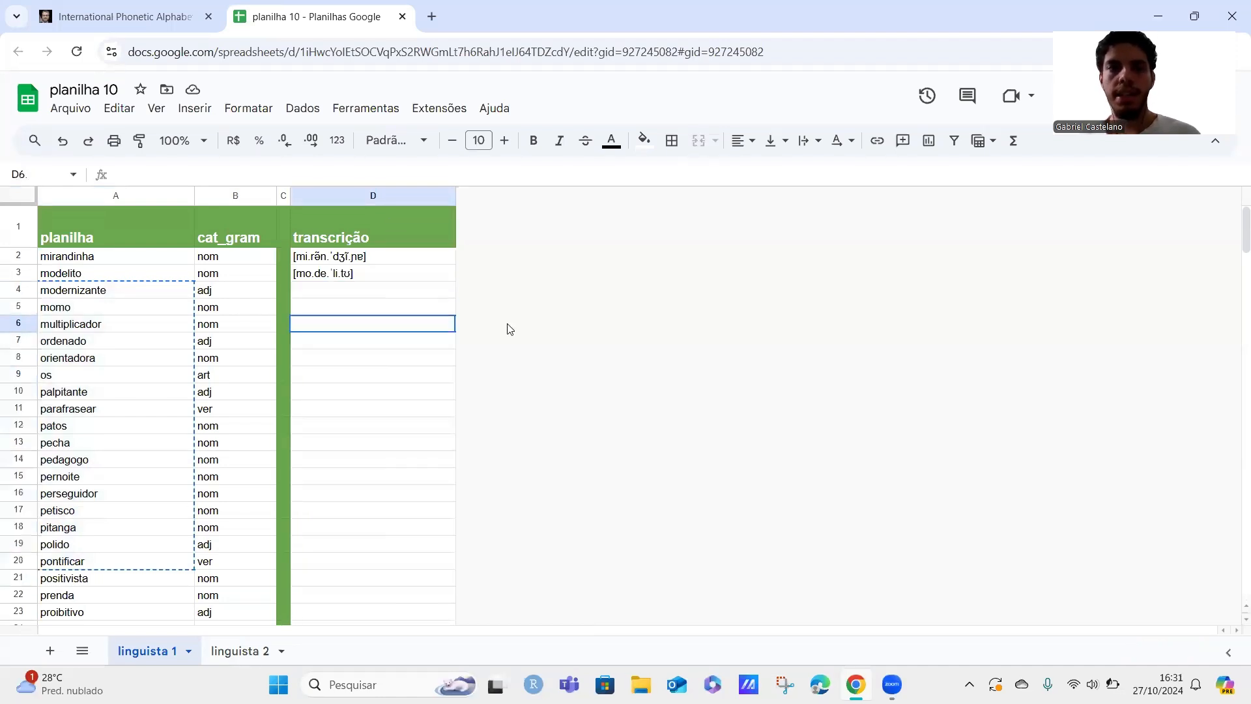
click(156, 4)
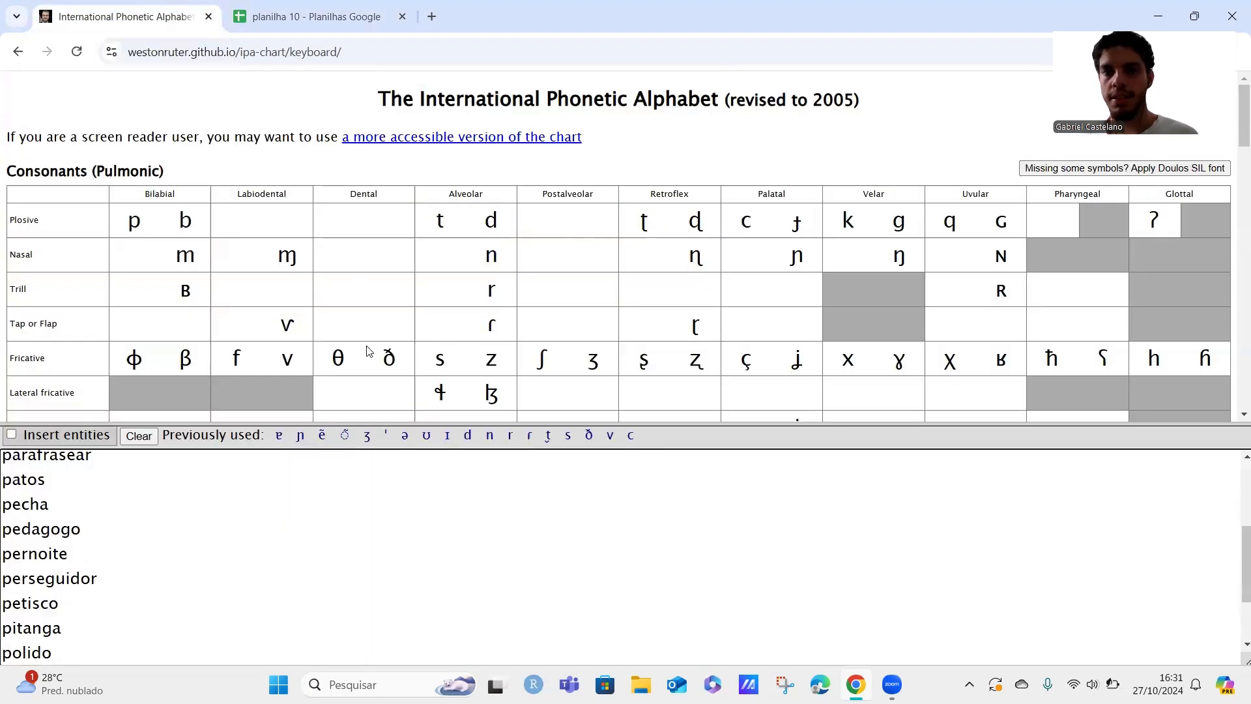
click(248, 8)
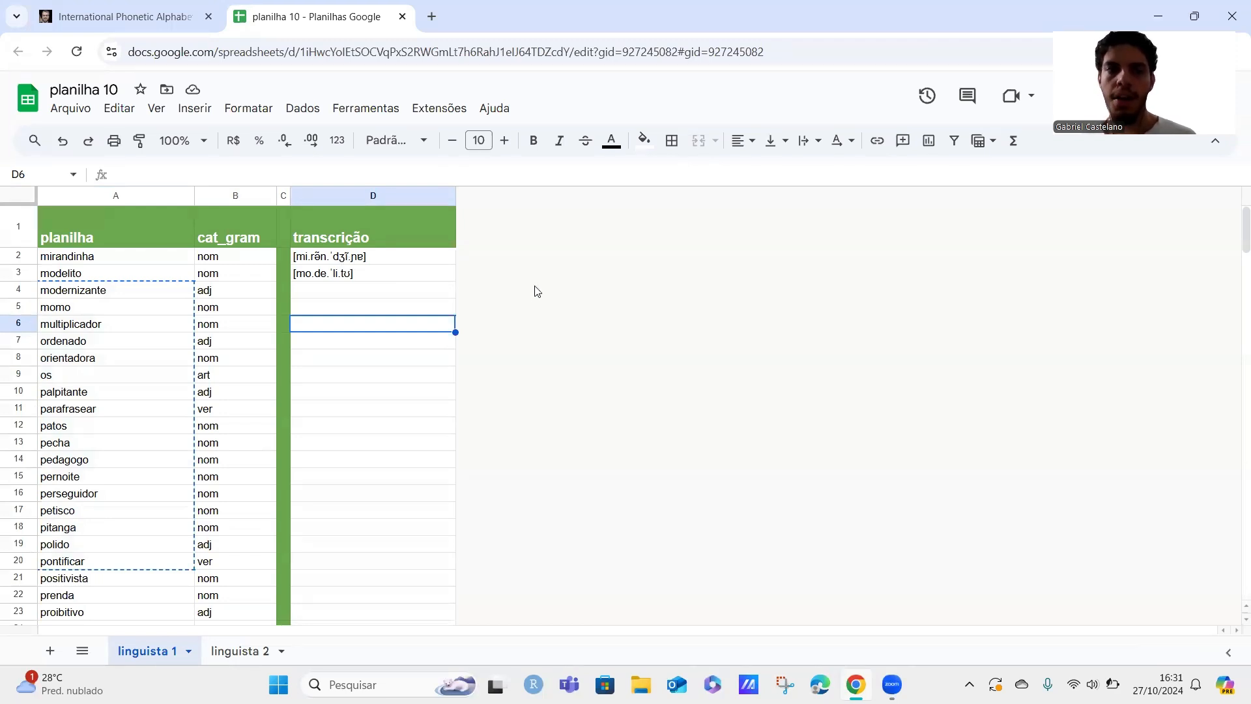
key(Up)
key(Up)
click(424, 261)
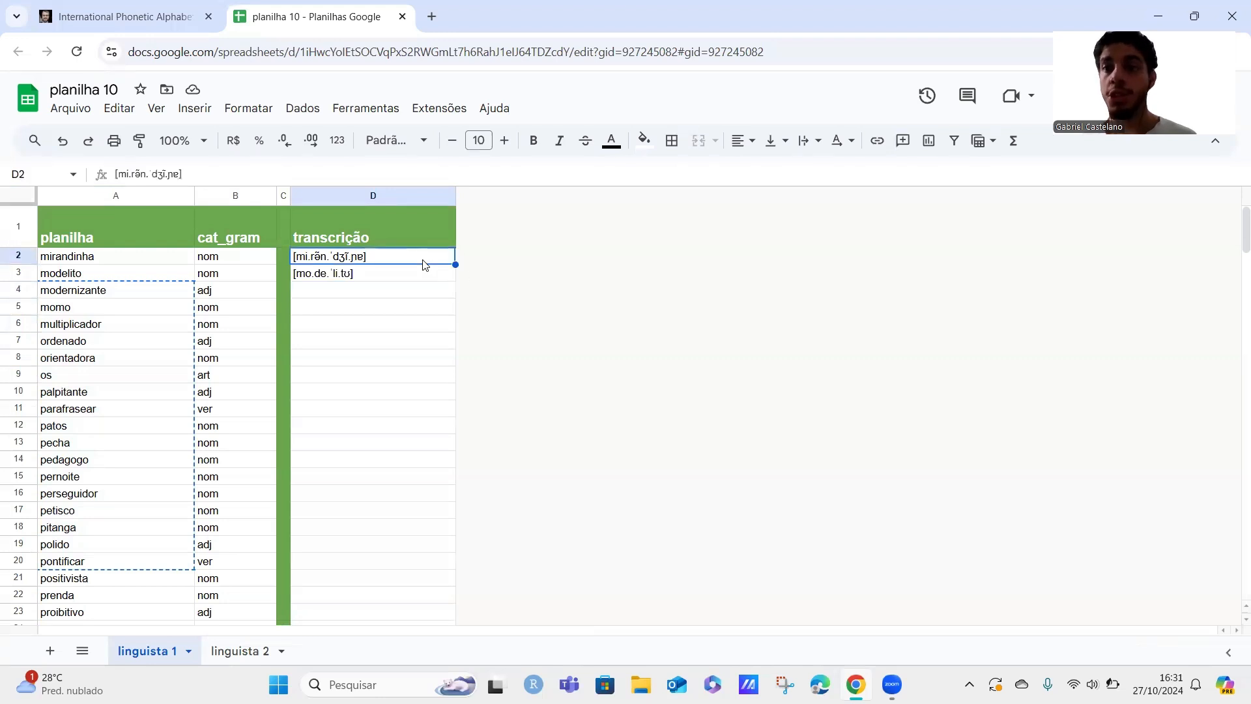
click(404, 272)
drag(383, 264, 374, 261)
key(ctrl+z)
click(160, 9)
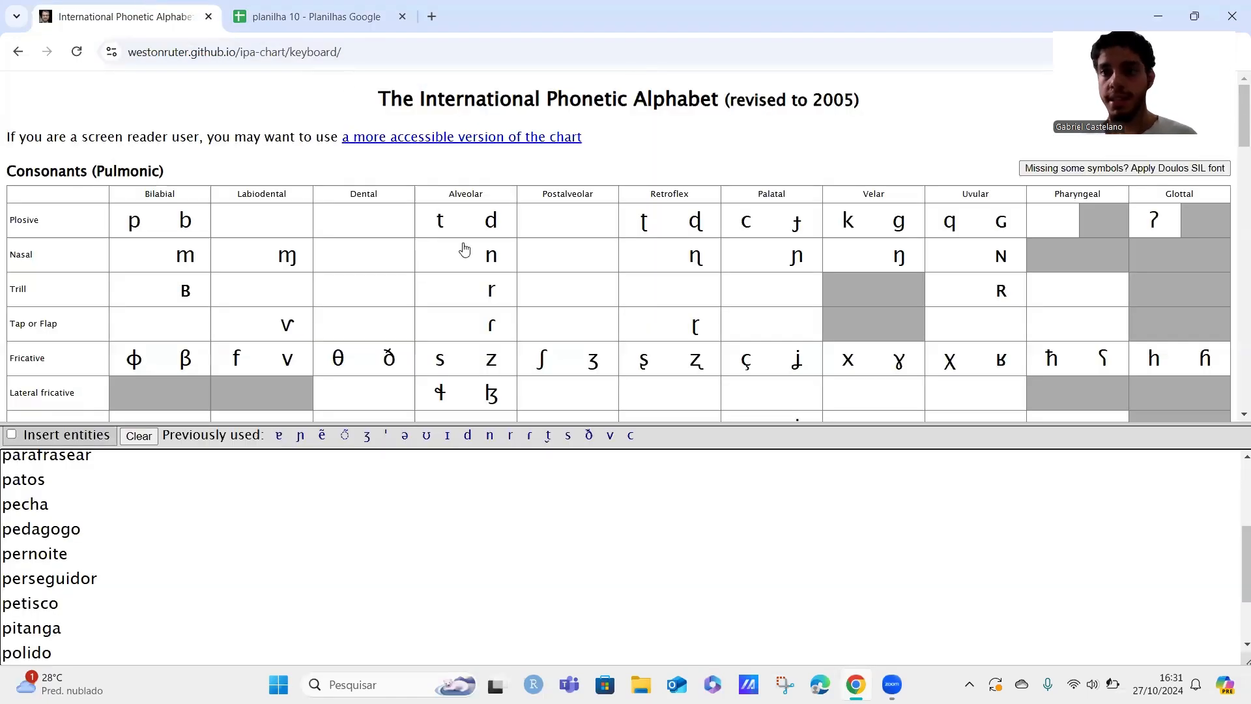
click(306, 13)
click(133, 9)
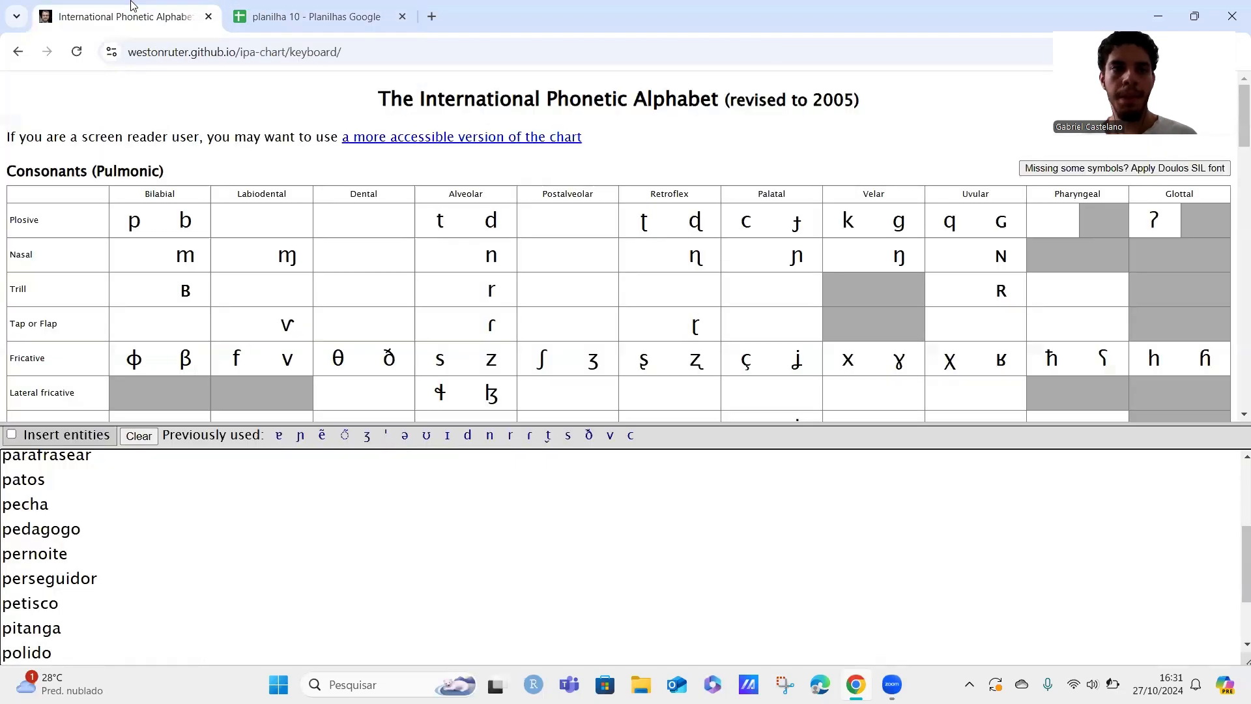
click(259, 7)
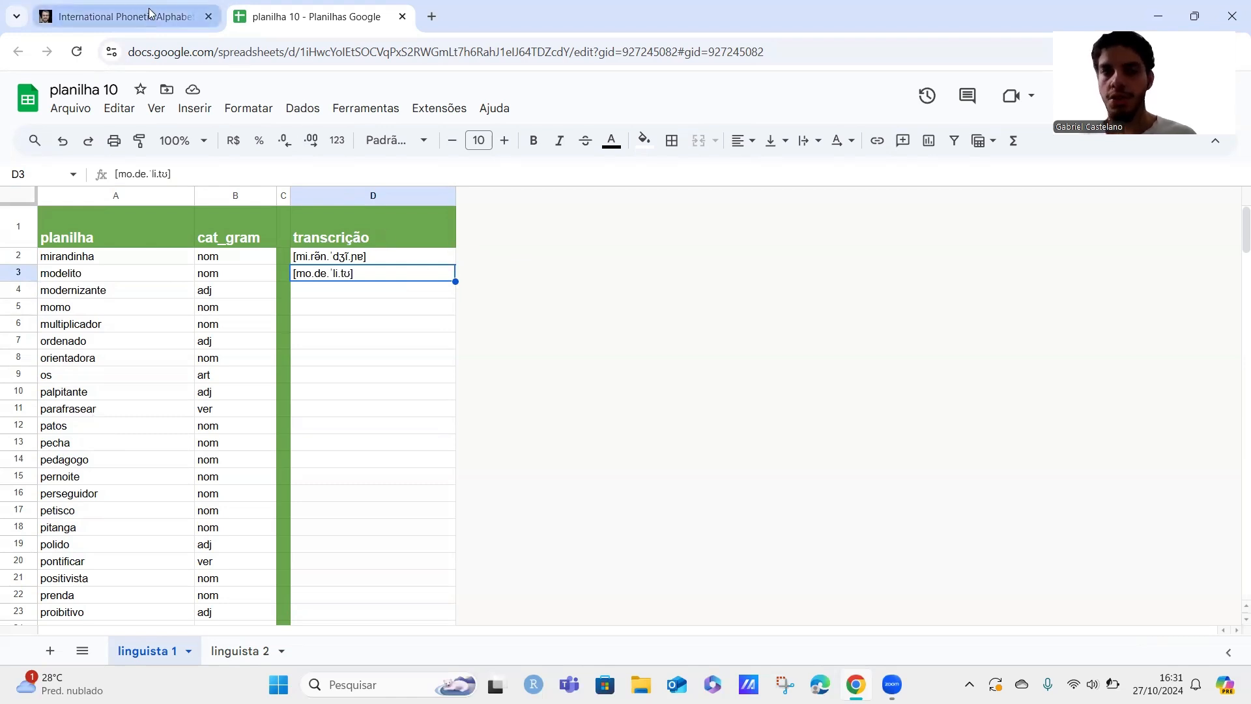
mouse_move(150, 14)
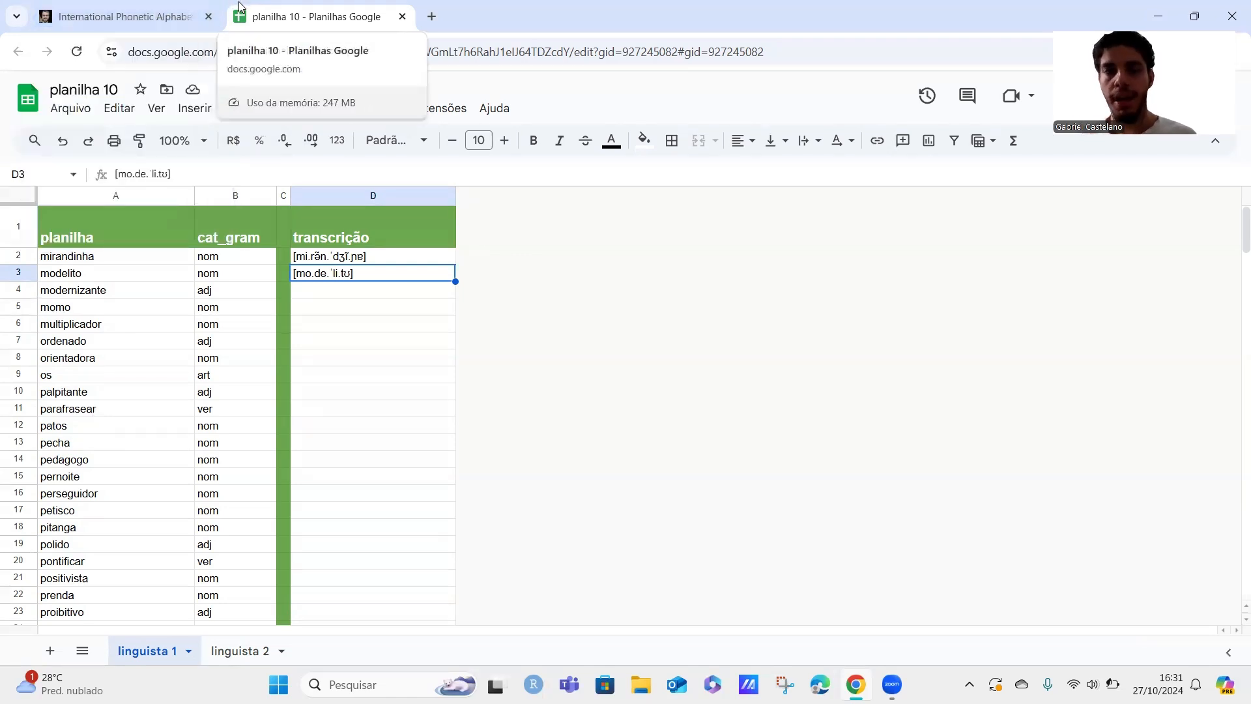
click(90, 6)
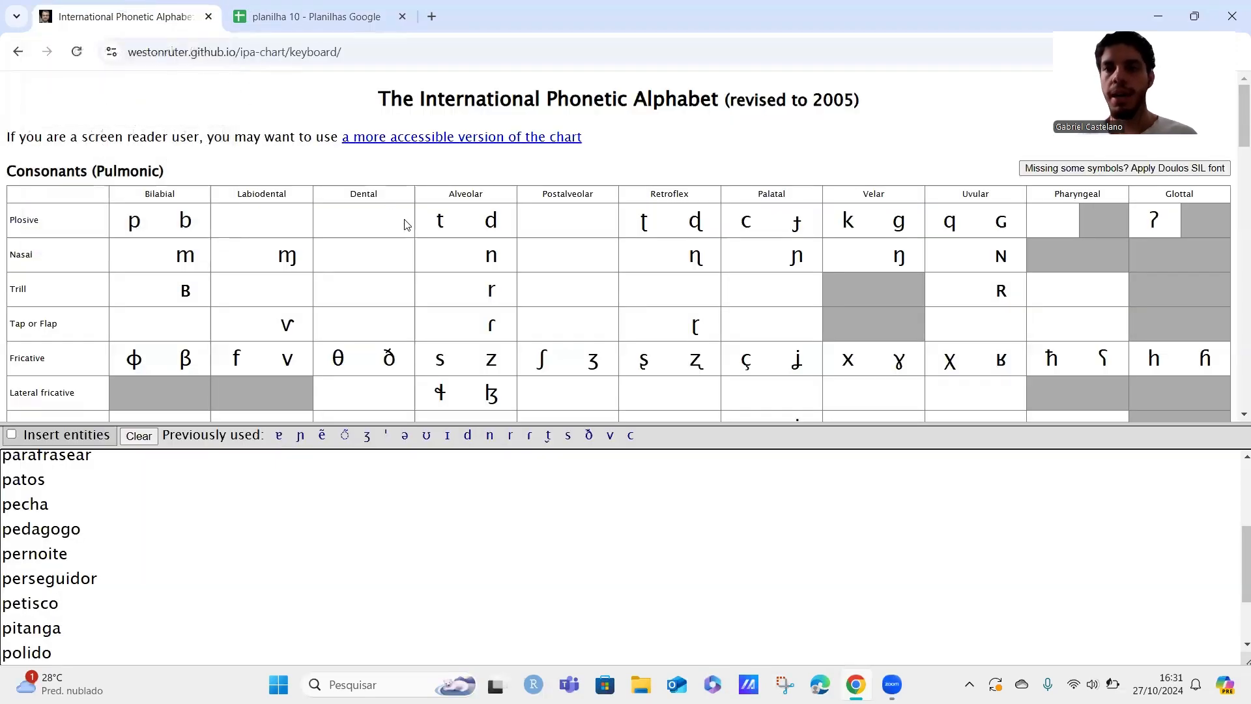
click(335, 27)
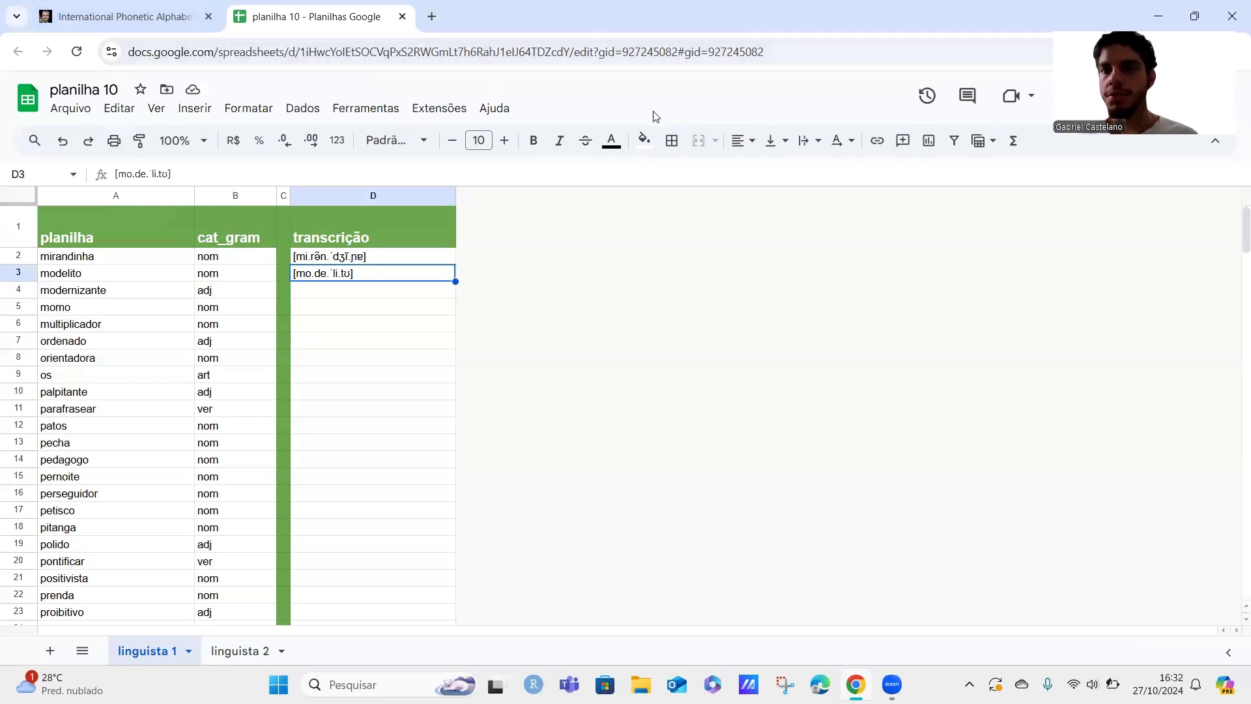